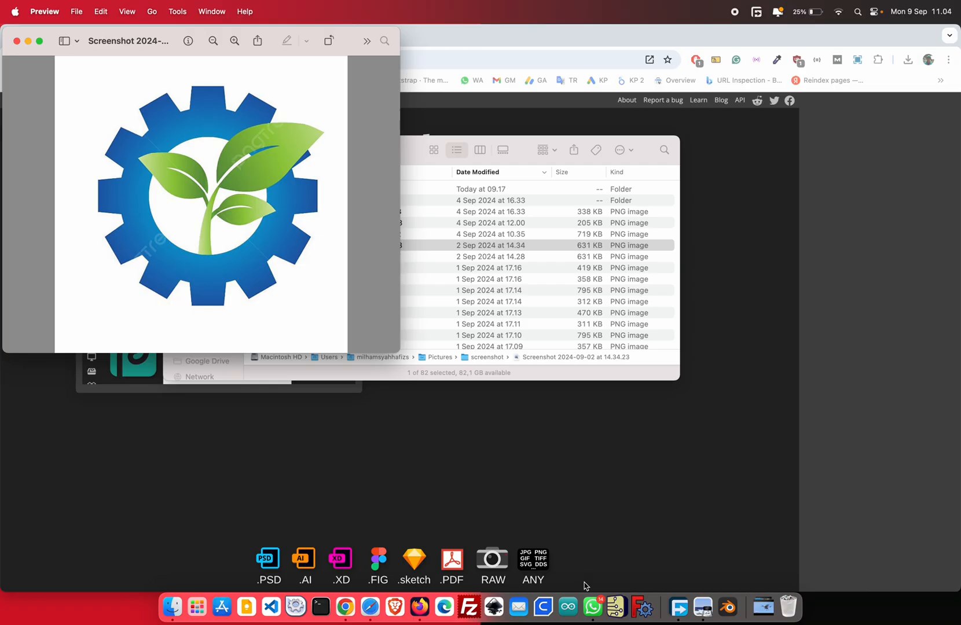
Switch to WhatsApp and view both 3D renders of the gear-and-leaf logo beside the reference image.
left_click(595, 613)
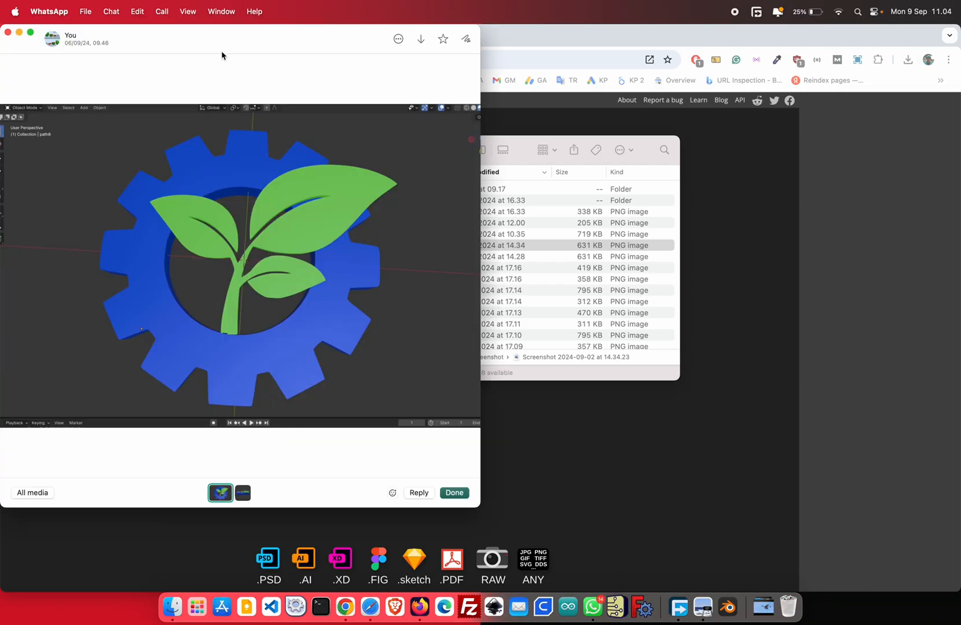
left_click_drag(221, 55, 649, 90)
mouse_move(833, 364)
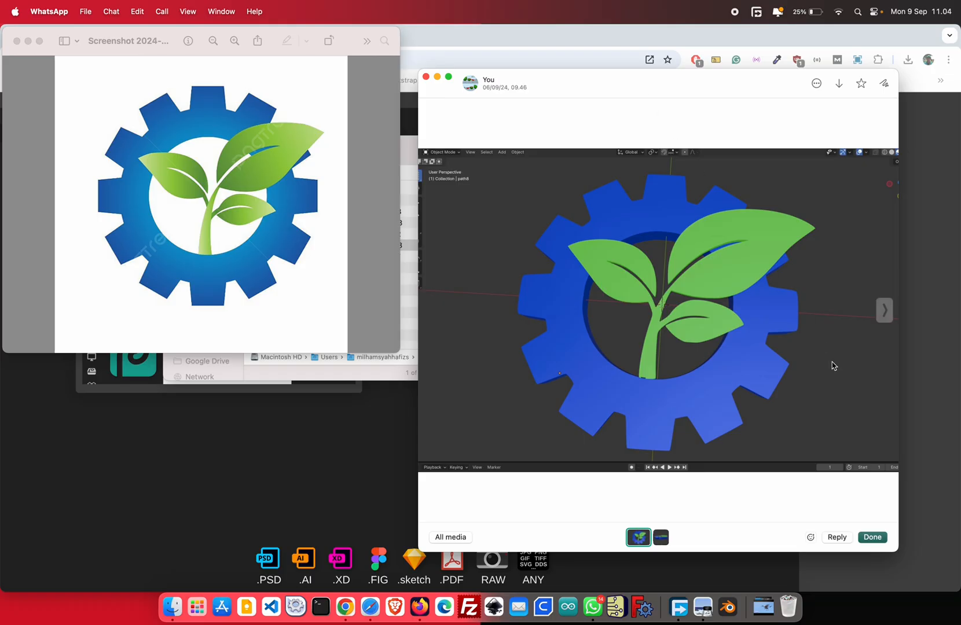
left_click(884, 318)
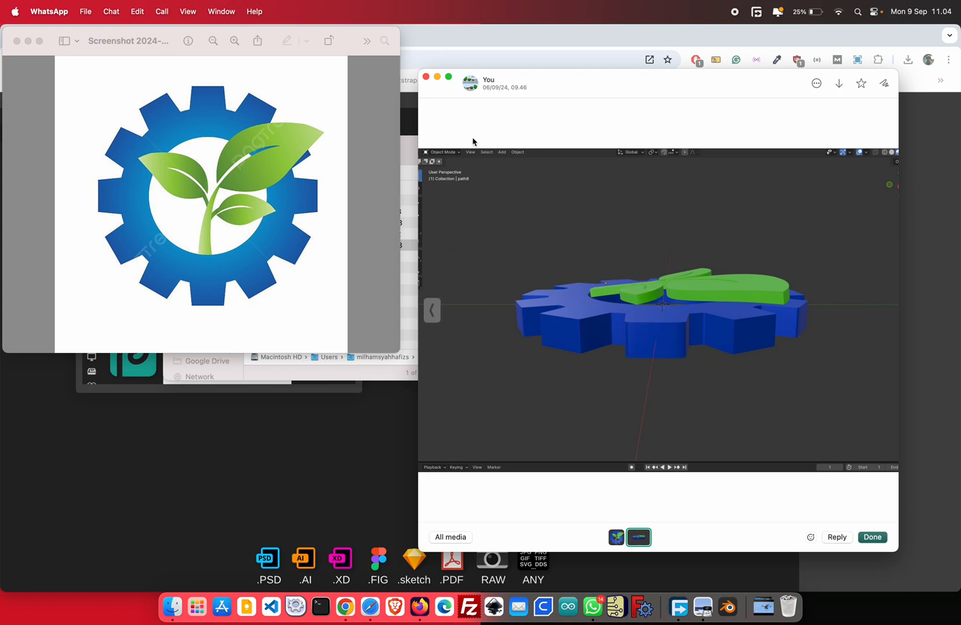
left_click(438, 79)
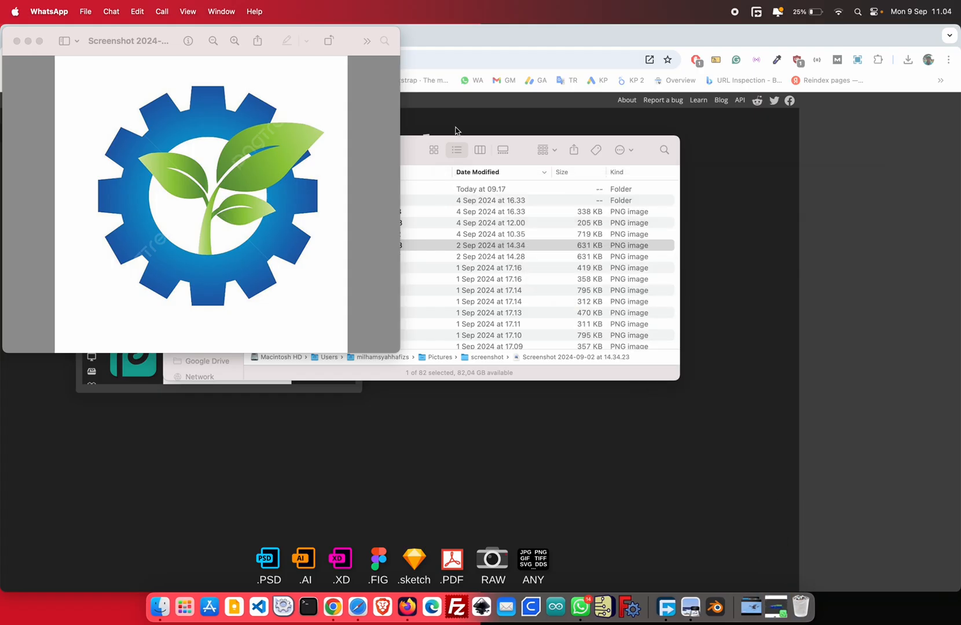
Minimize the file browser window, switch to Photopea in Chrome and dismiss the ad-blocking notice.
left_click(428, 149)
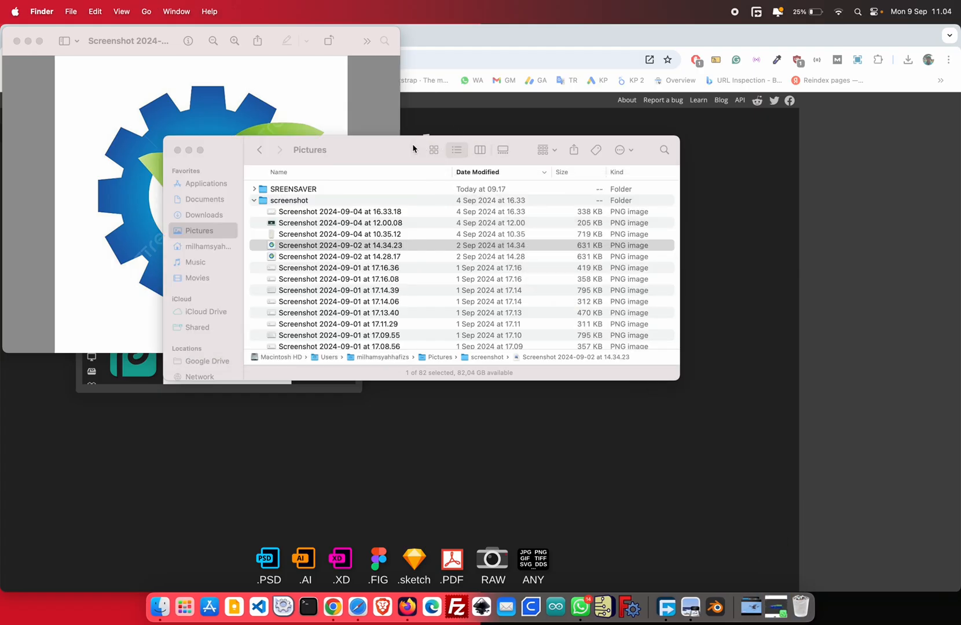
left_click(188, 151)
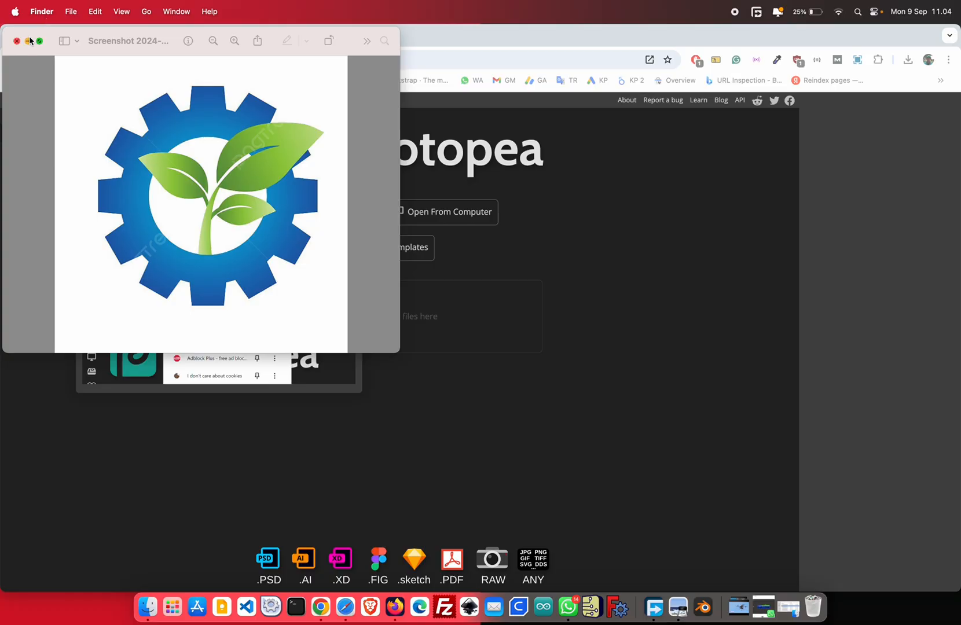
left_click(525, 104)
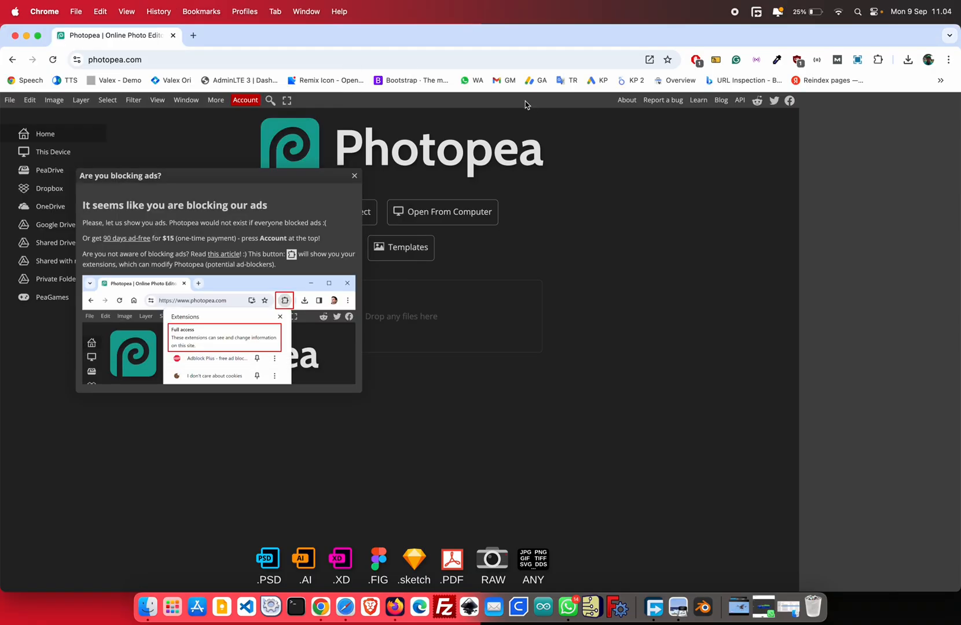
left_click(355, 175)
left_click(161, 58)
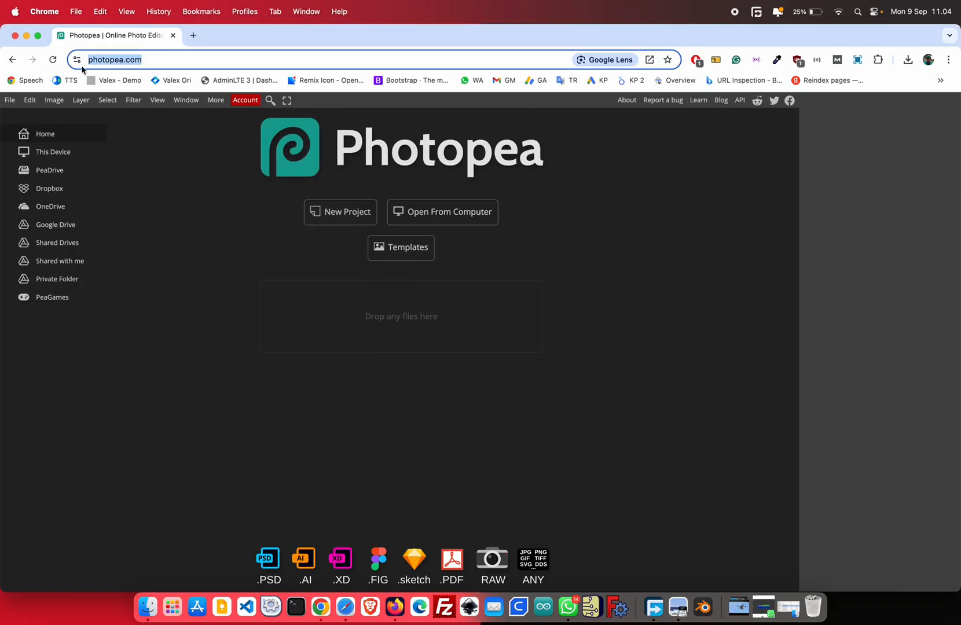
left_click(141, 172)
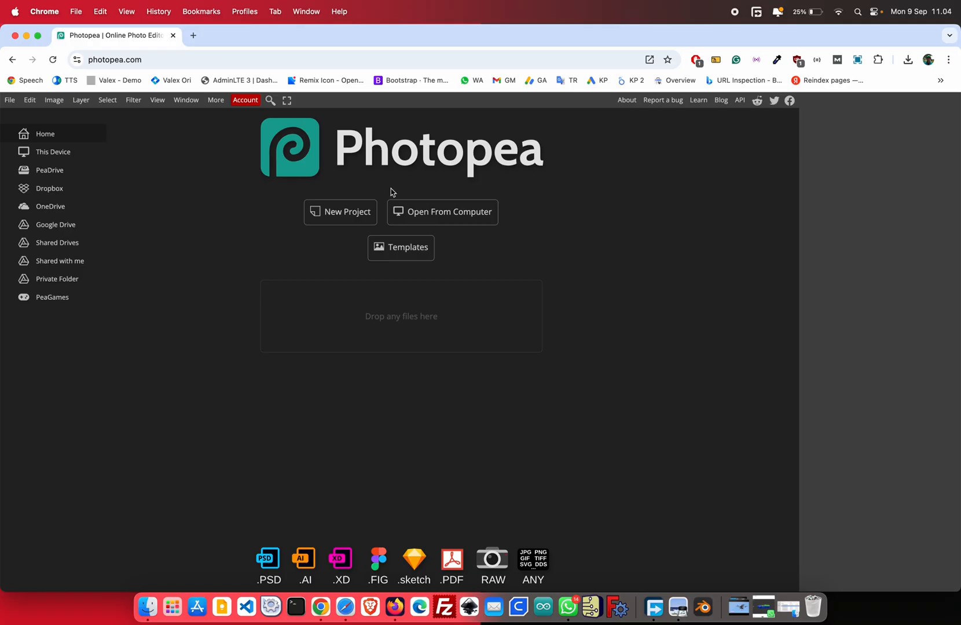
Open the logo image "Screenshot 2024-09-02 at 14.28.17" from the screenshot folder on the computer.
left_click(424, 212)
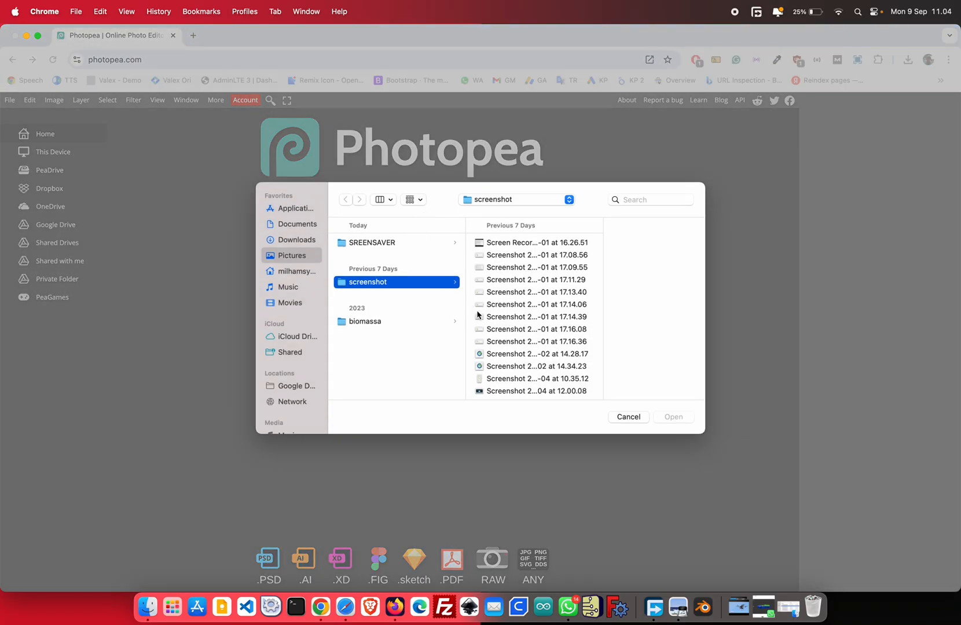
left_click(510, 354)
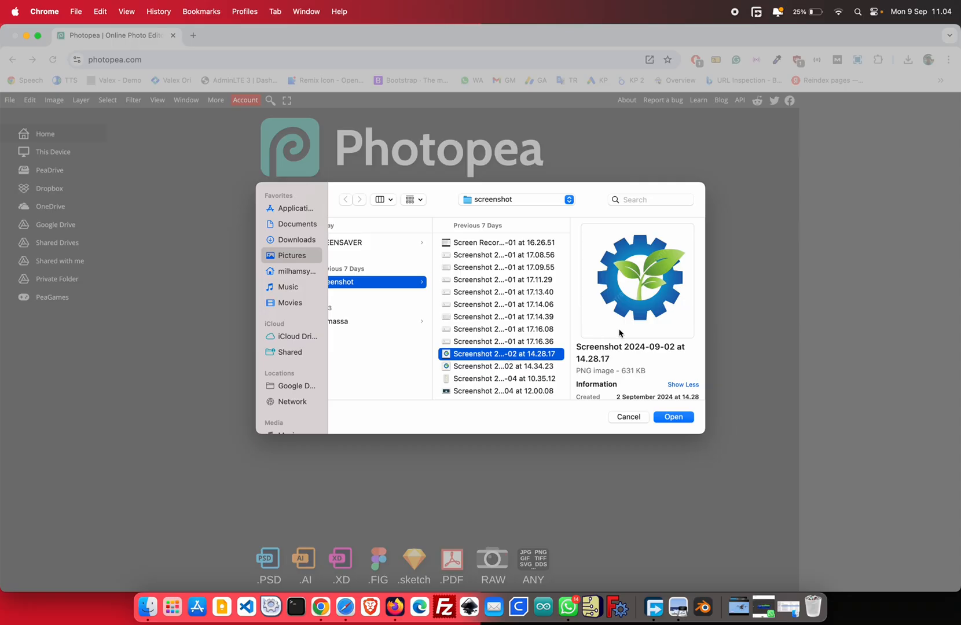
left_click(674, 418)
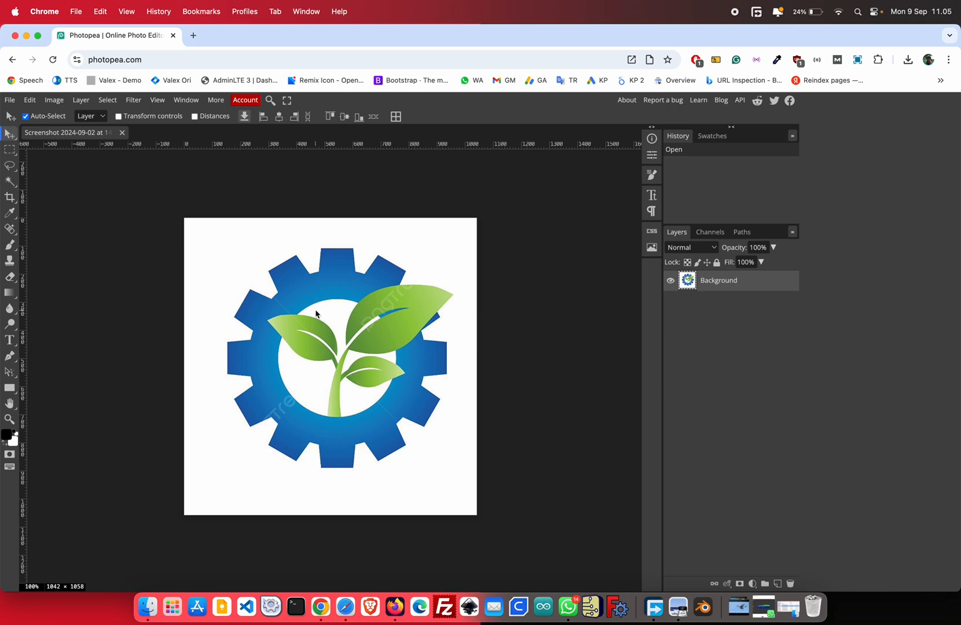
Select the whole blue gear of the logo with the Quick Selection tool.
right_click(10, 185)
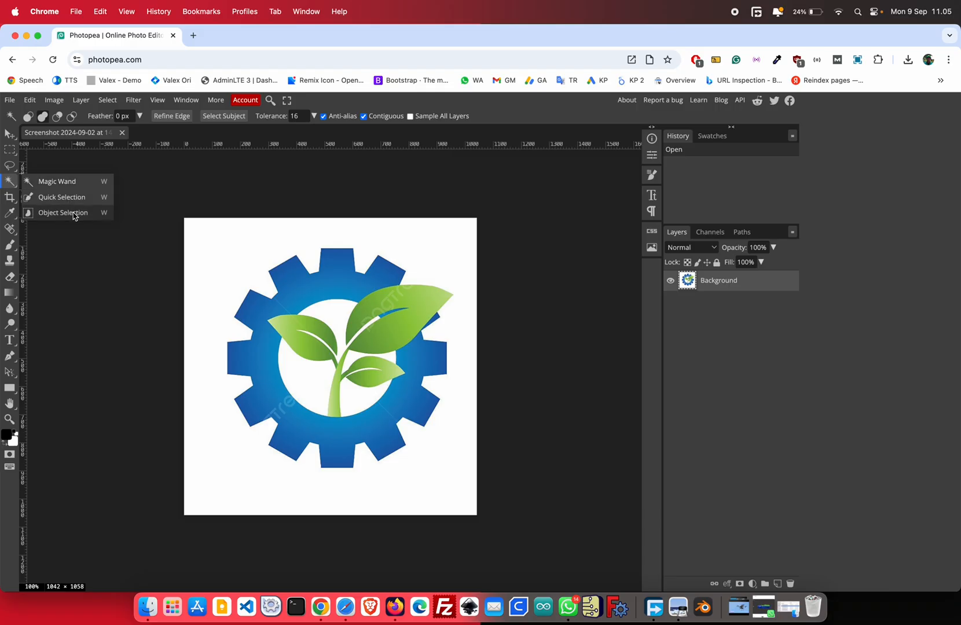
left_click(115, 296)
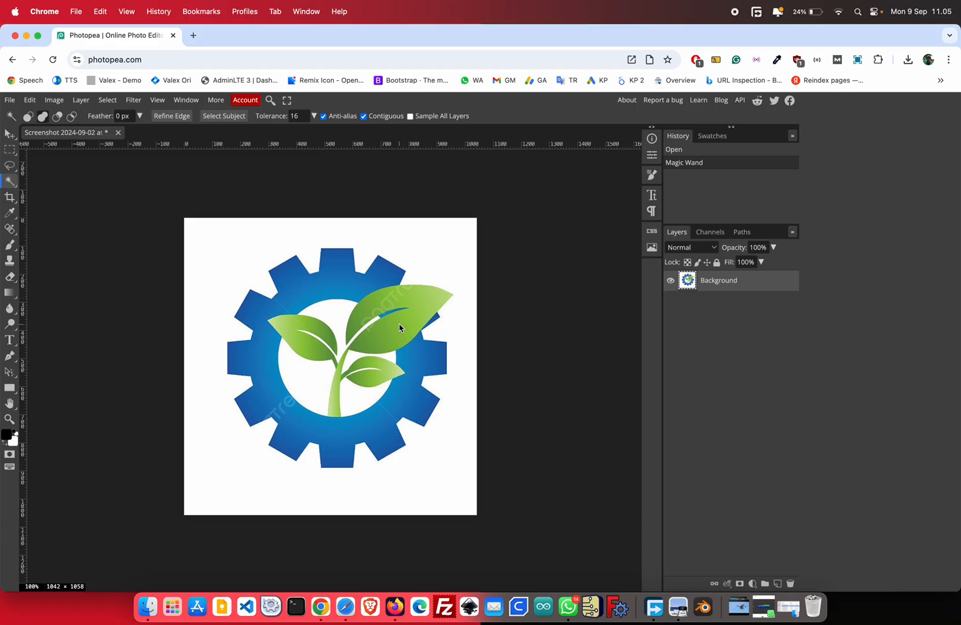
right_click(10, 182)
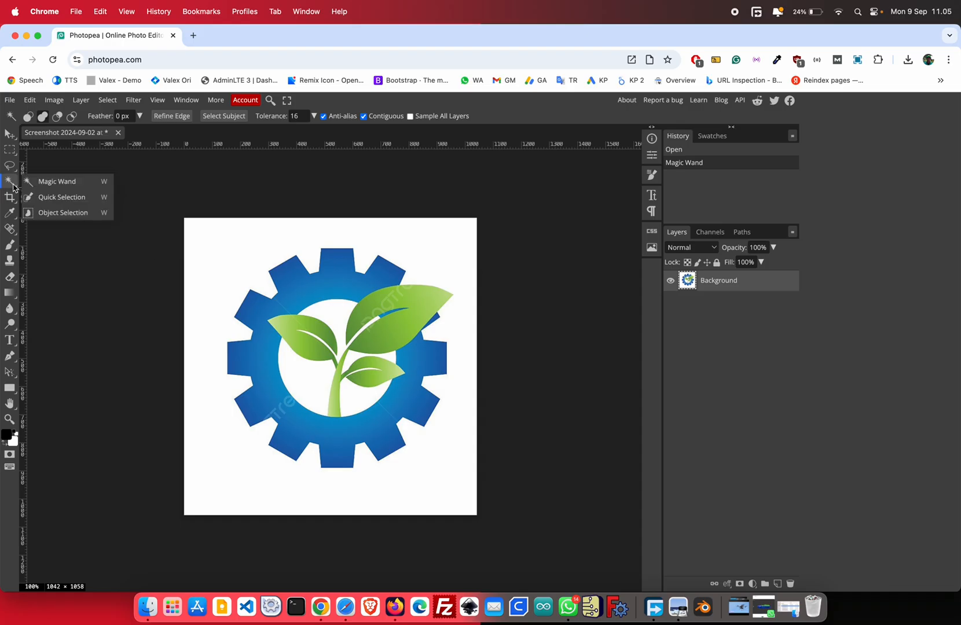
left_click(49, 198)
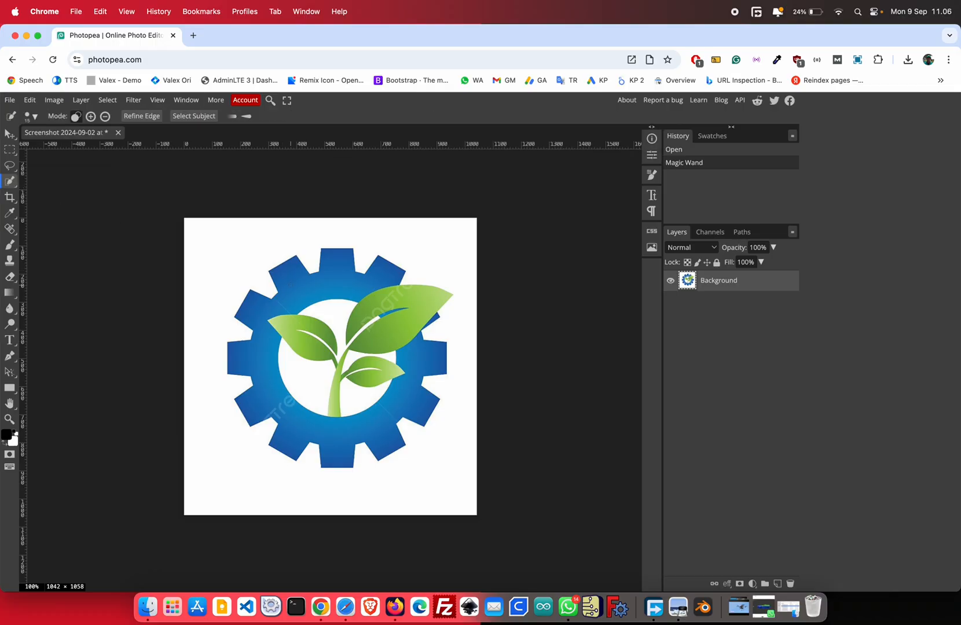
scroll(290, 284, "up", 5)
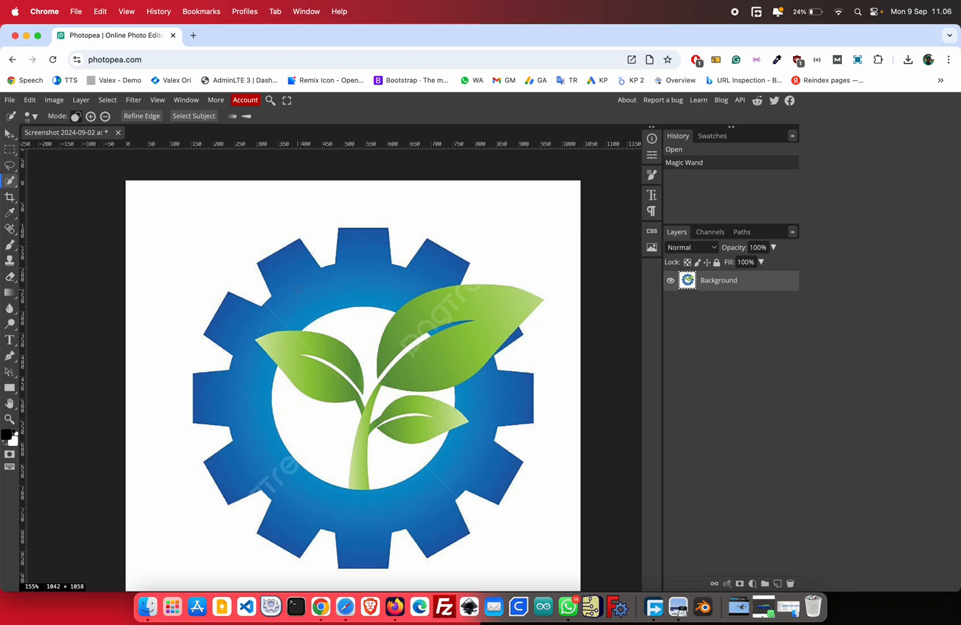
left_click(297, 289)
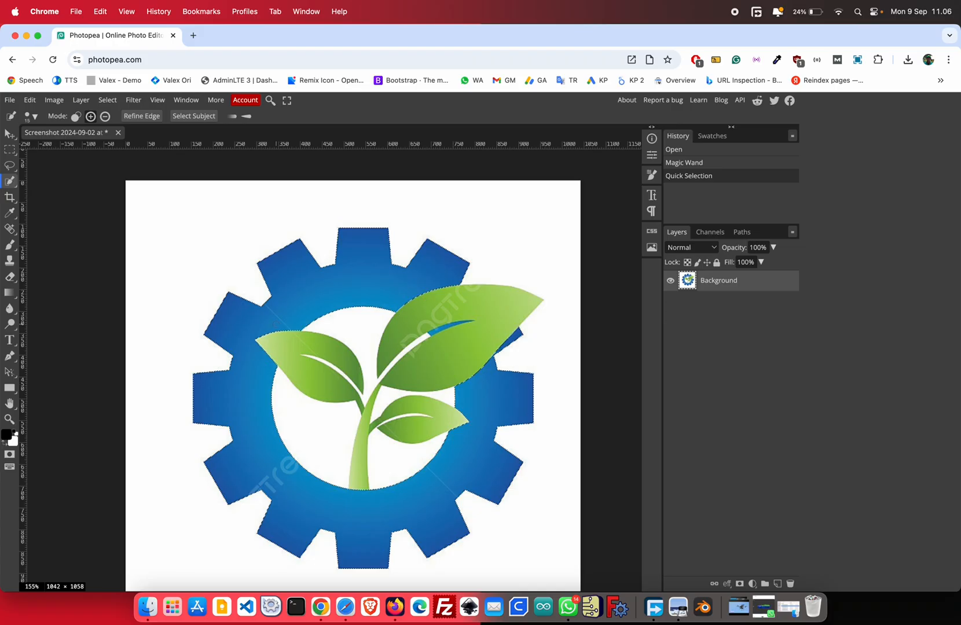
Output the gear selection to a new layer through Refine Edge, and hide that layer while showing the original Background layer.
left_click(139, 117)
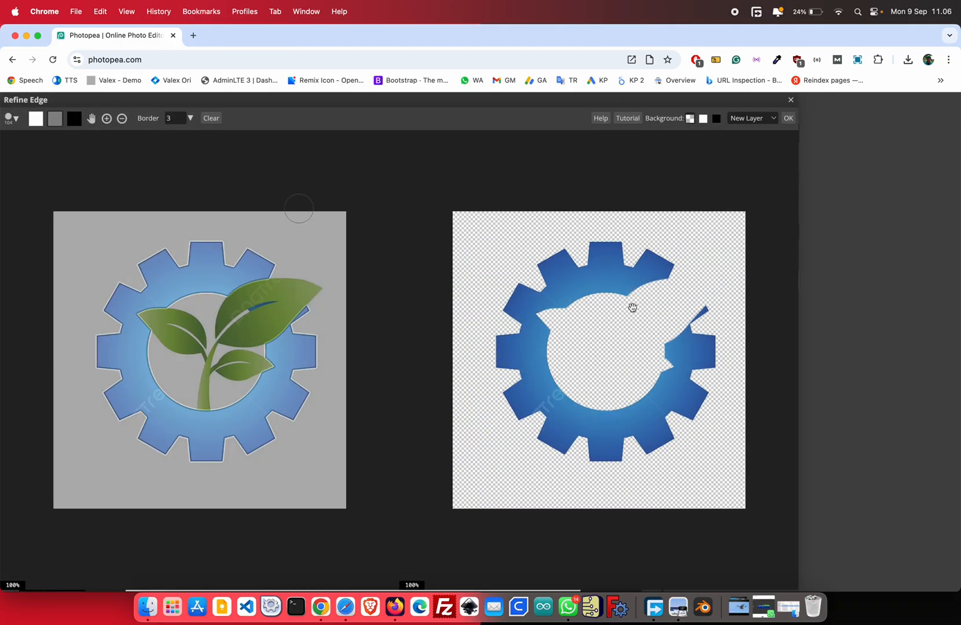
left_click(787, 118)
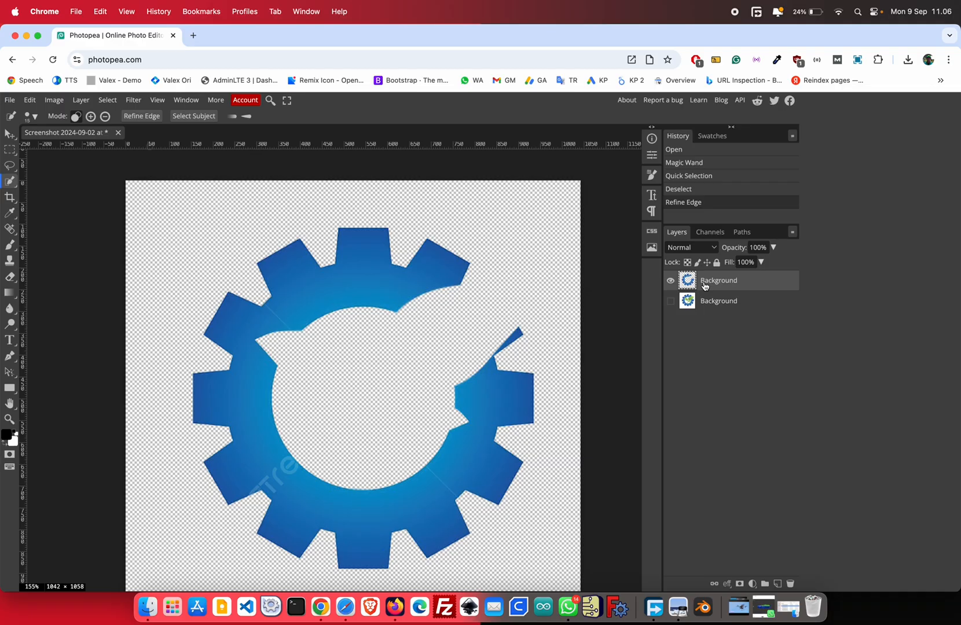
left_click(671, 282)
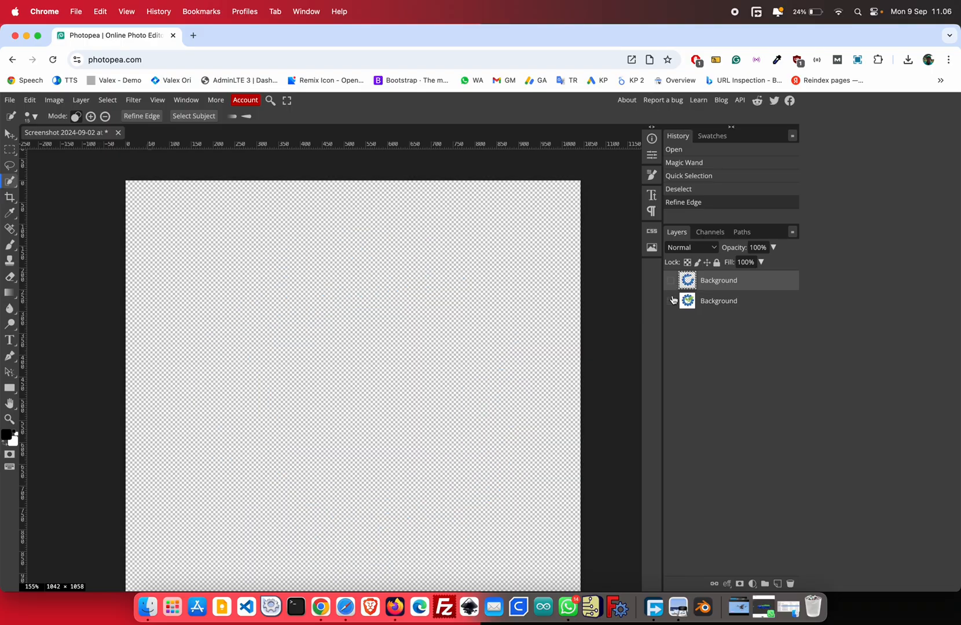
left_click(671, 301)
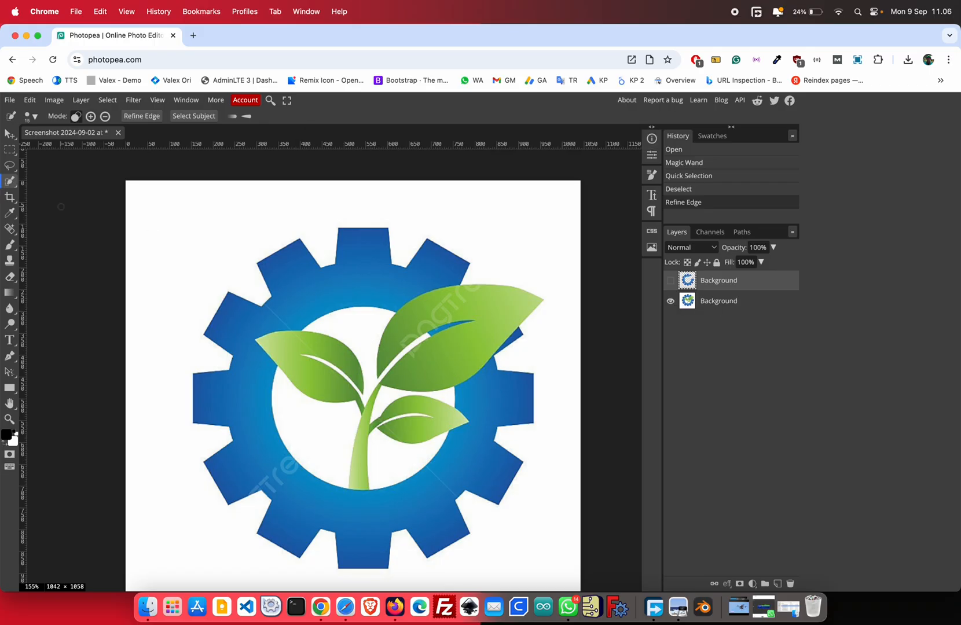
right_click(9, 183)
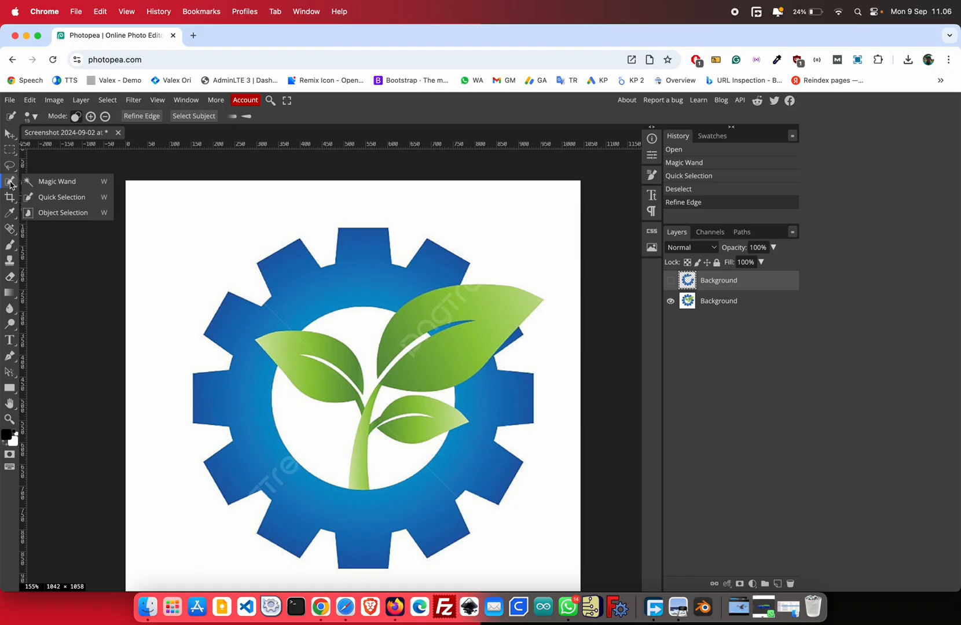
left_click(42, 182)
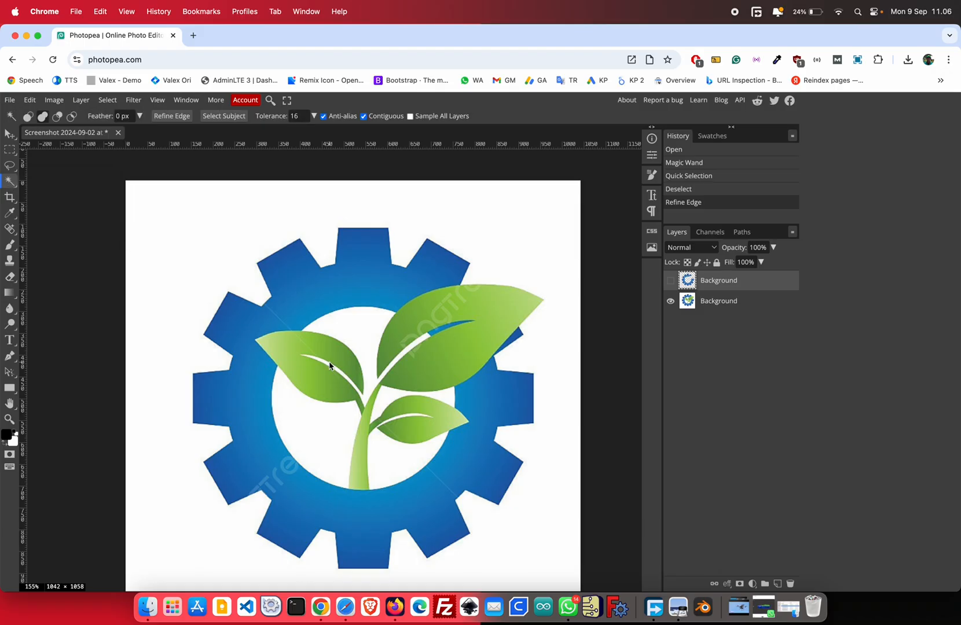
left_click(326, 392)
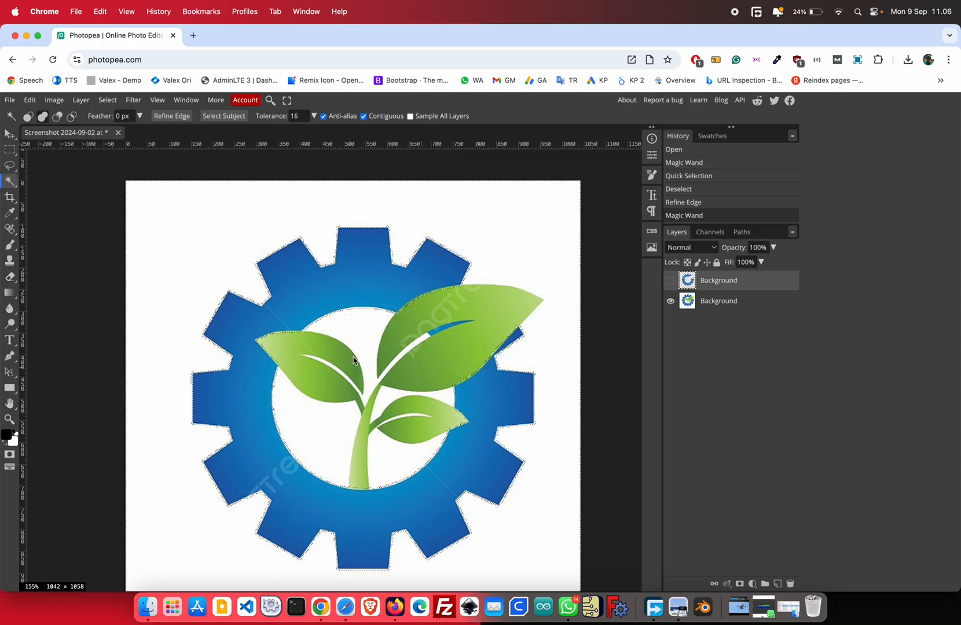
left_click(318, 359)
left_click(321, 355)
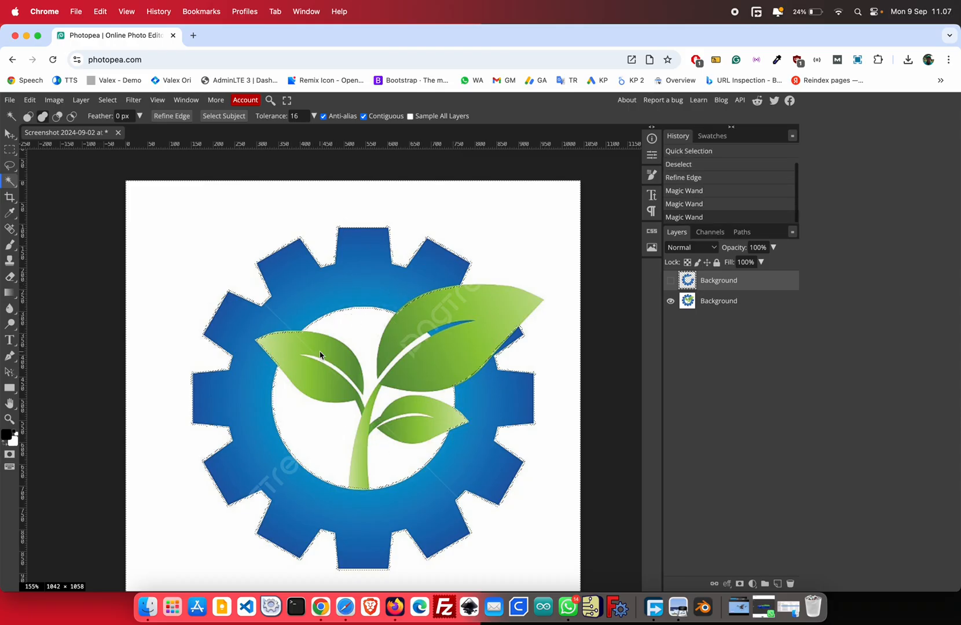
left_click(10, 135)
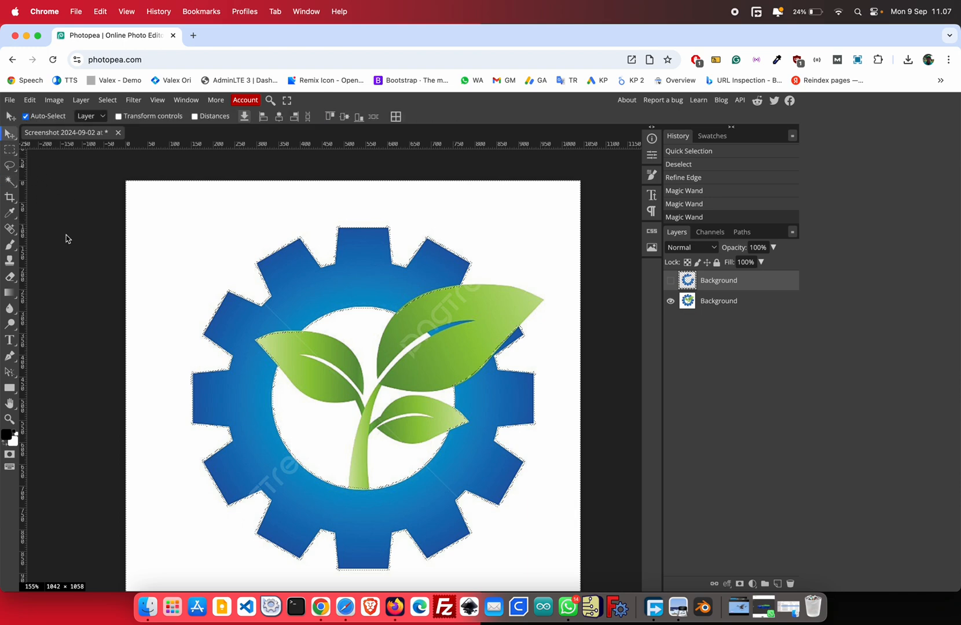
left_click(70, 246)
key("super+z")
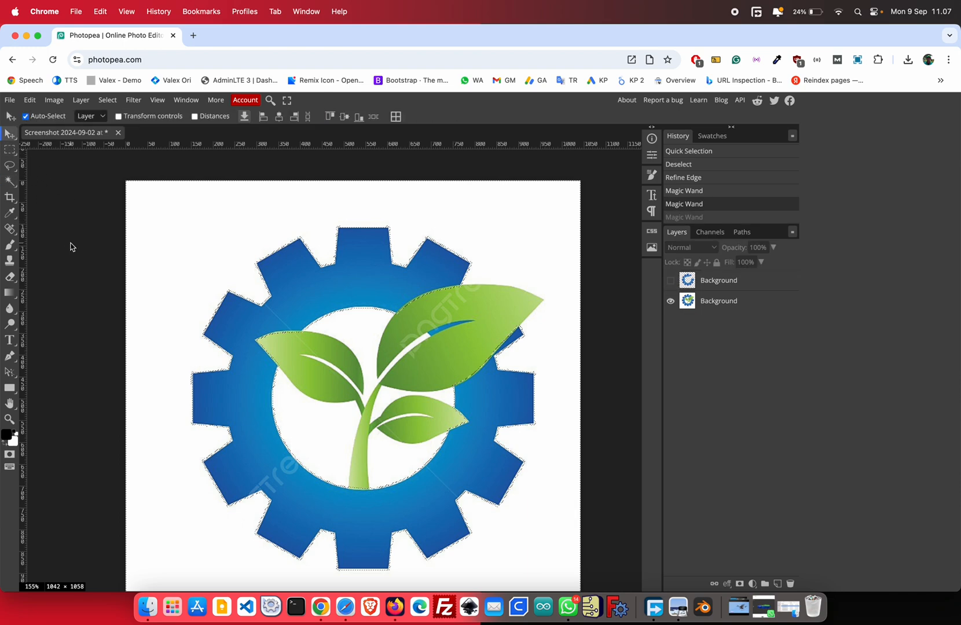
key("super+z")
key("super+z")
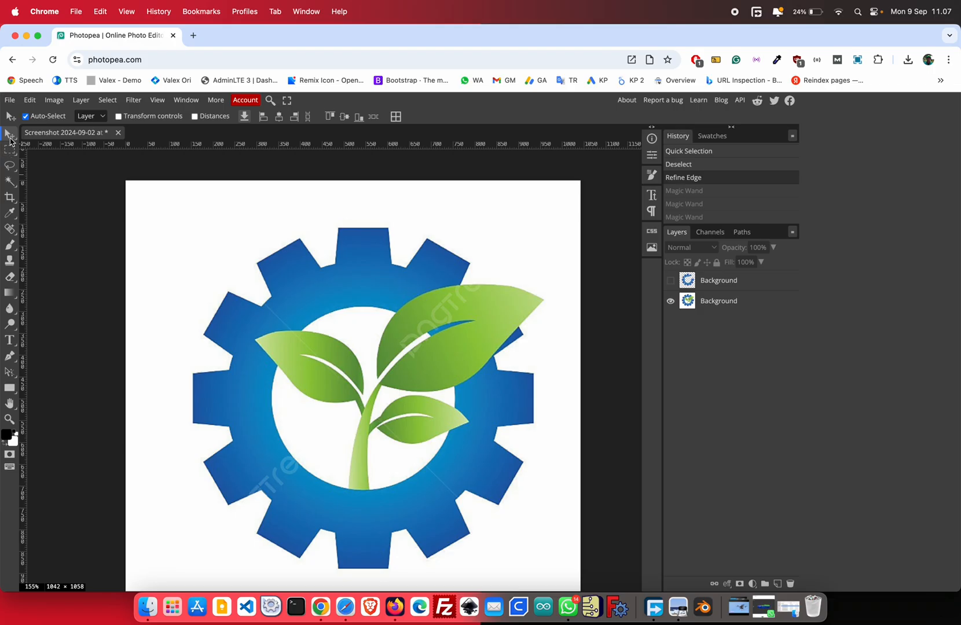
Make the original Background layer active and start a Magic Wand selection in the middle of the left leaf.
left_click(11, 183)
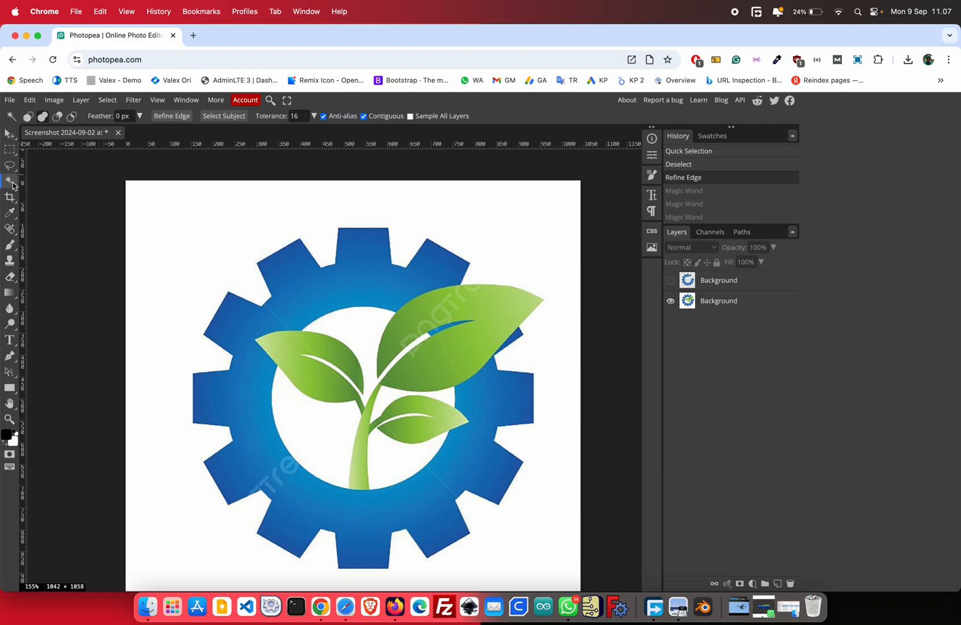
left_click(11, 183)
left_click(42, 182)
left_click(304, 383)
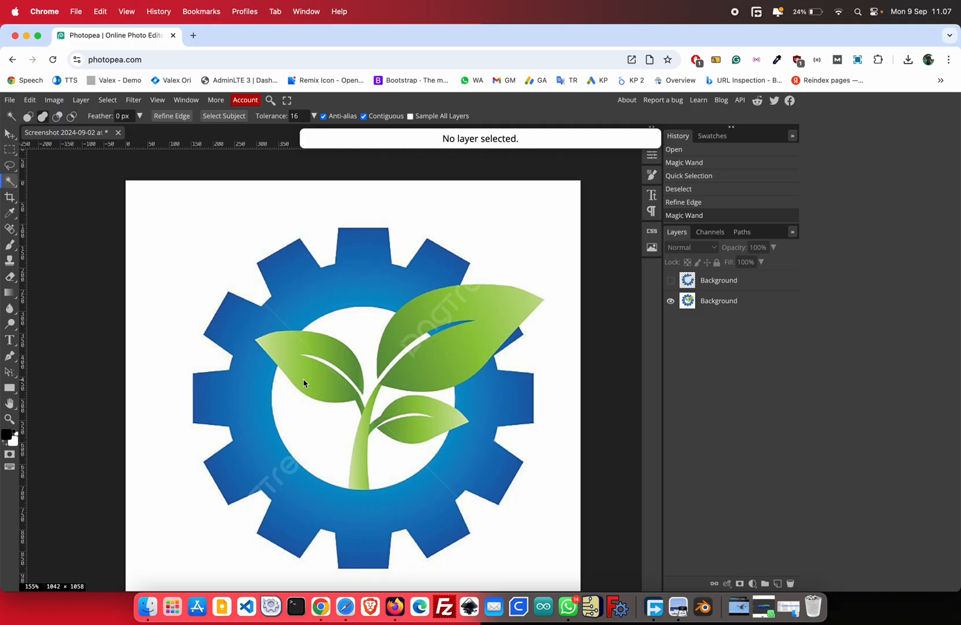
left_click(737, 307)
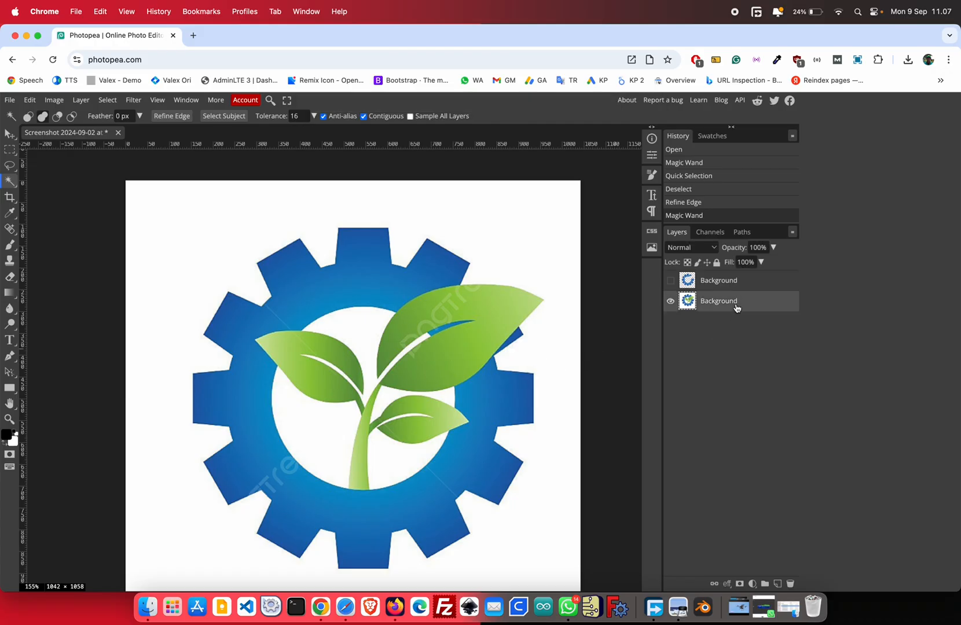
left_click(309, 383)
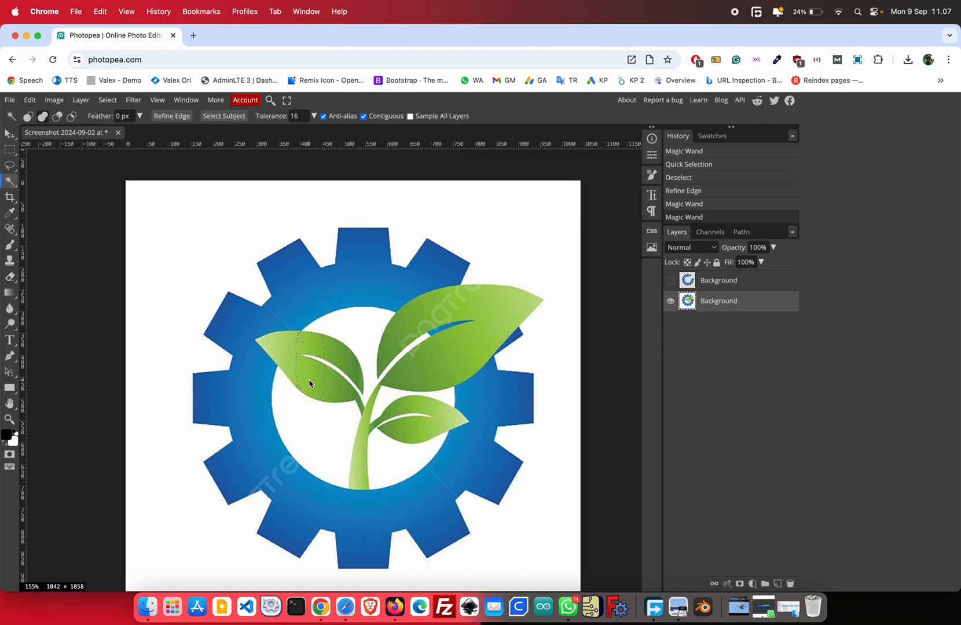
Extend the Magic Wand selection across the outer half of the left leaf up to its pointed tip.
scroll(309, 384, "up", 5)
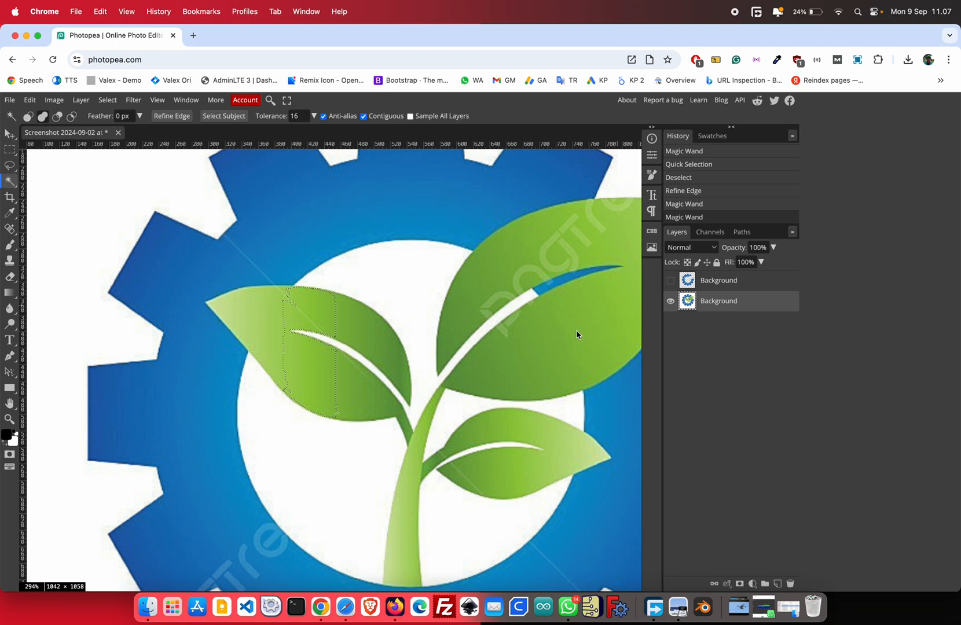
left_click(278, 331)
left_click(252, 322)
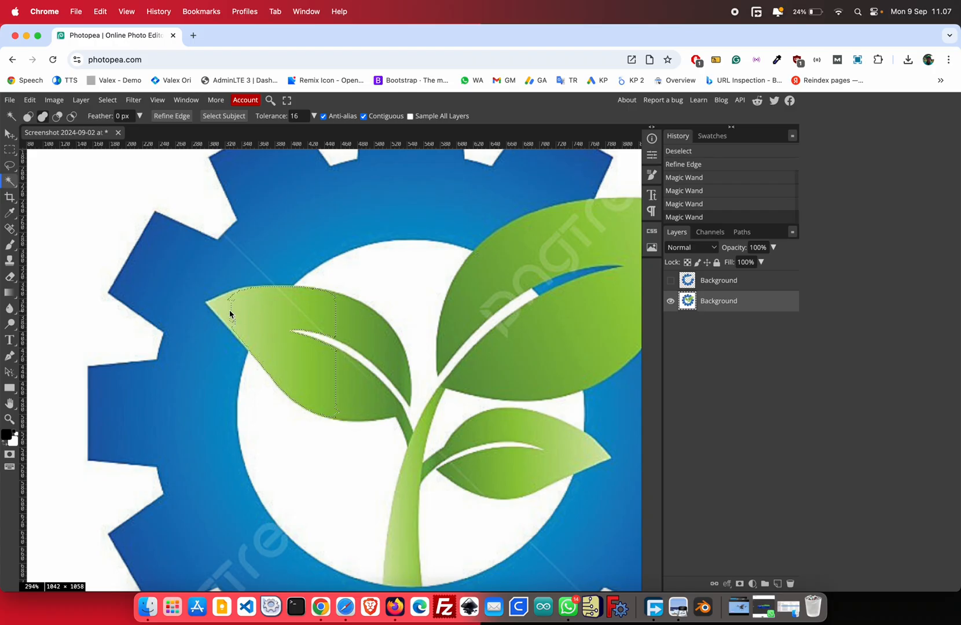
left_click(229, 312)
left_click(208, 304)
left_click(207, 302)
left_click(212, 301)
left_click(211, 301)
left_click_drag(230, 293, 246, 292)
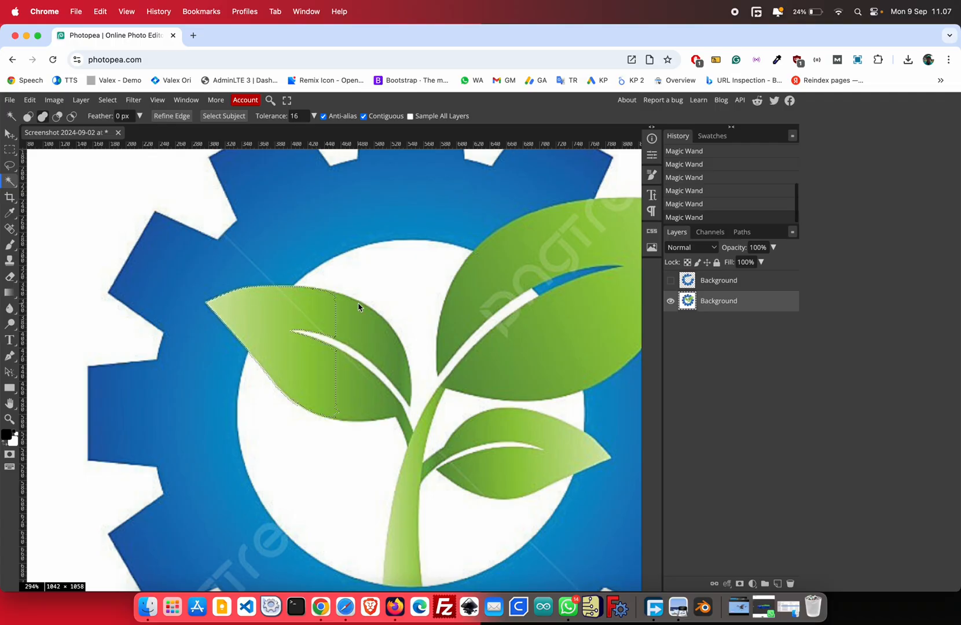
Add the remaining inner part of the left leaf and the whole large leaf, including its tip, to the selection.
left_click_drag(320, 292, 365, 316)
scroll(507, 325, "right", 5)
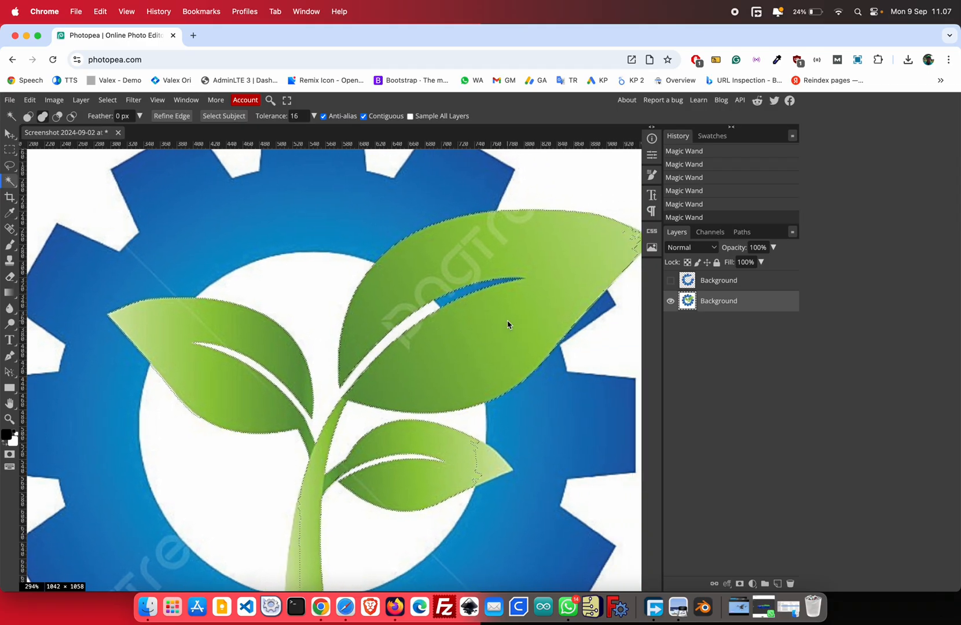
scroll(508, 324, "right", 2)
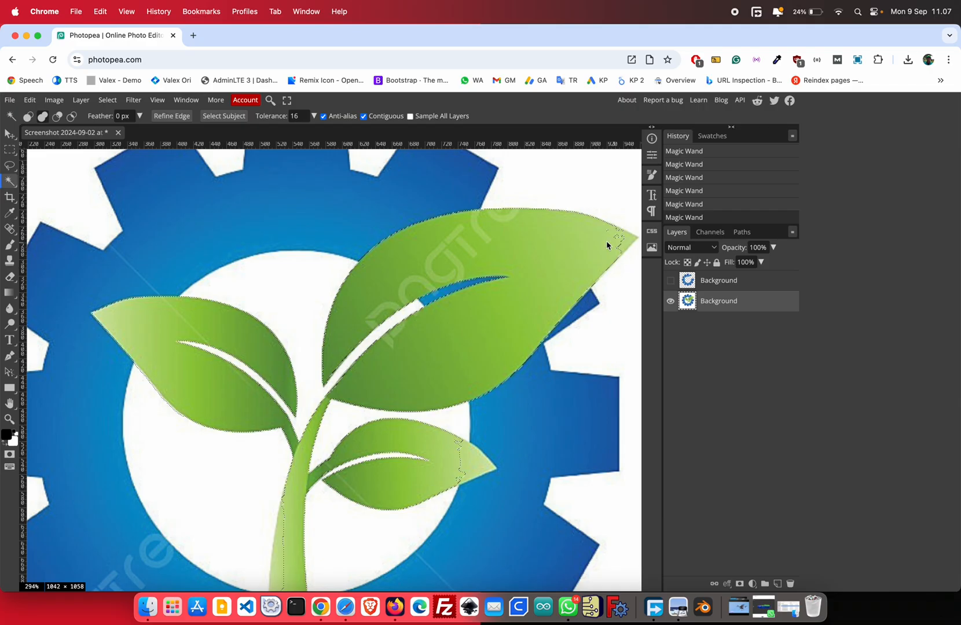
scroll(607, 245, "right", 5)
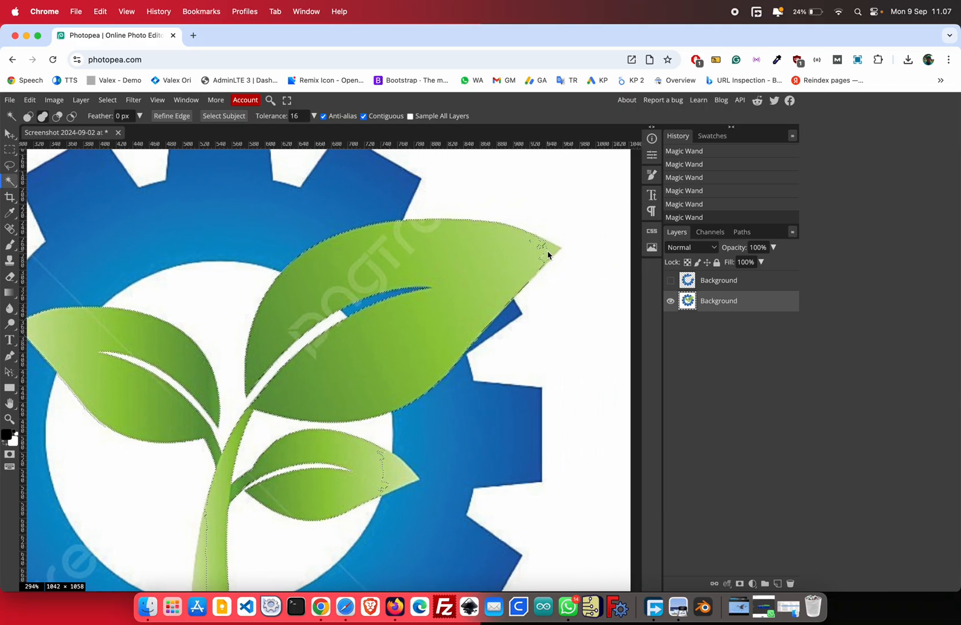
scroll(548, 255, "up", 8)
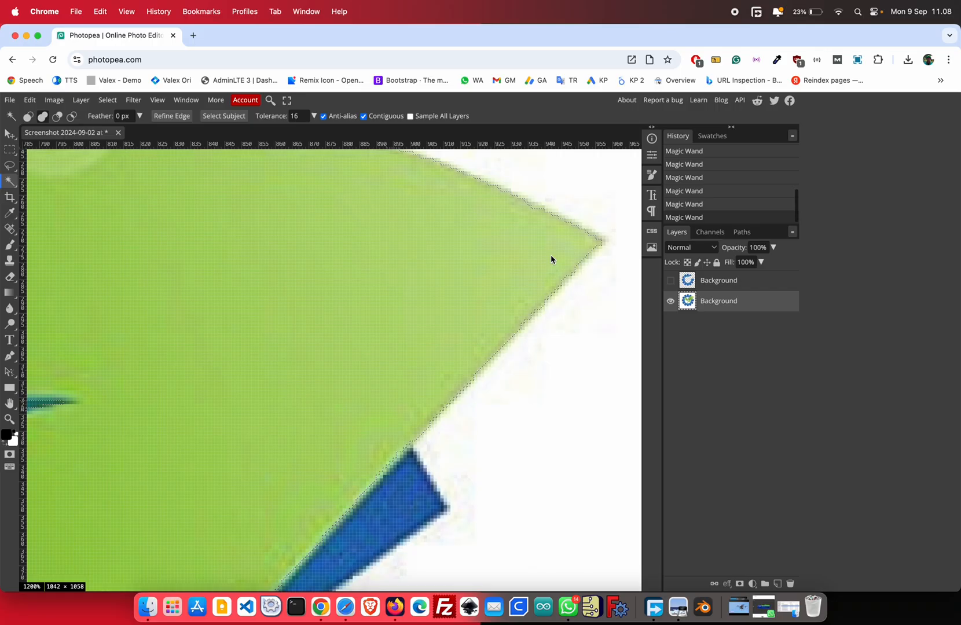
scroll(578, 246, "down", 10)
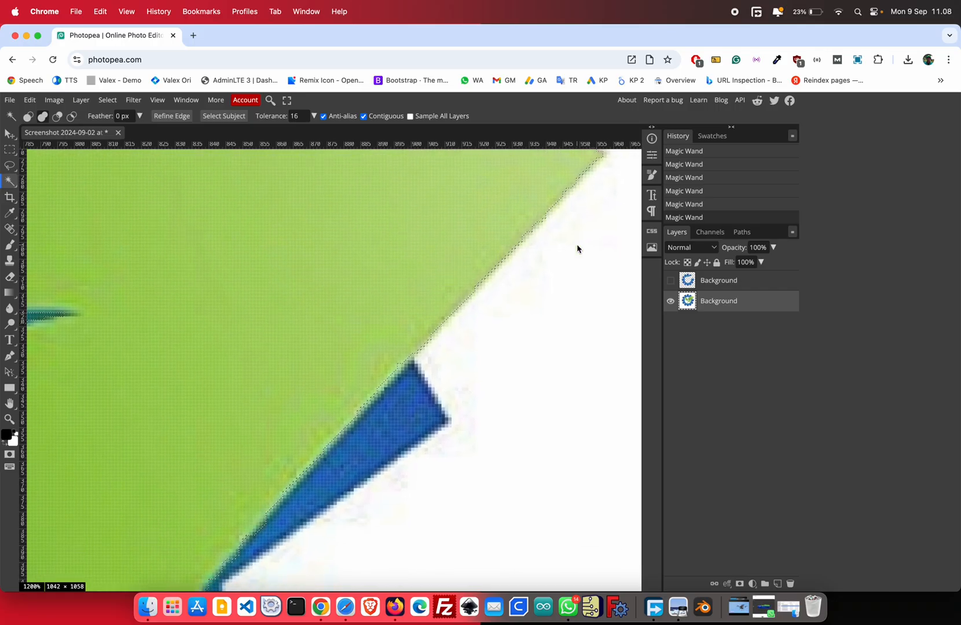
scroll(577, 247, "down", 3)
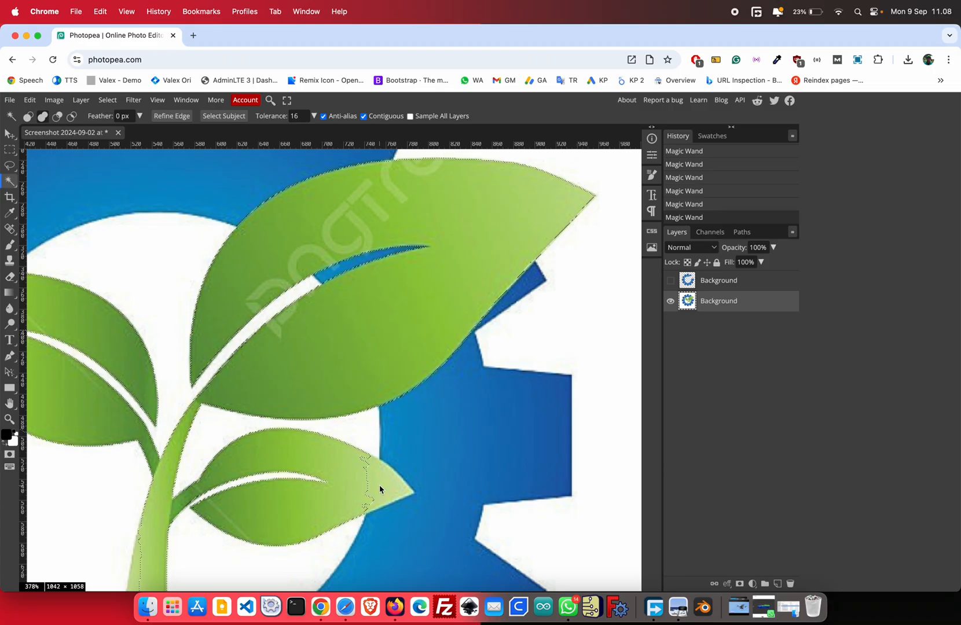
Add the small leaf's tip and the lower-left edge of the stem to the Magic Wand selection.
left_click(398, 494)
left_click(409, 491)
left_click_drag(418, 497, 417, 497)
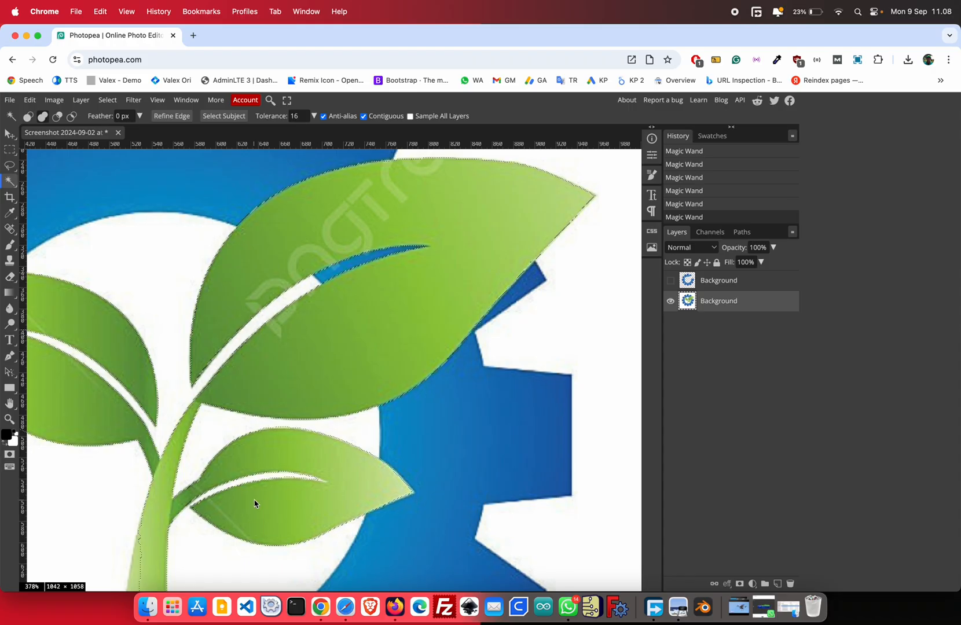
scroll(255, 504, "down", 5)
scroll(255, 504, "down", 1)
scroll(255, 504, "down", 2)
scroll(254, 504, "left", 2)
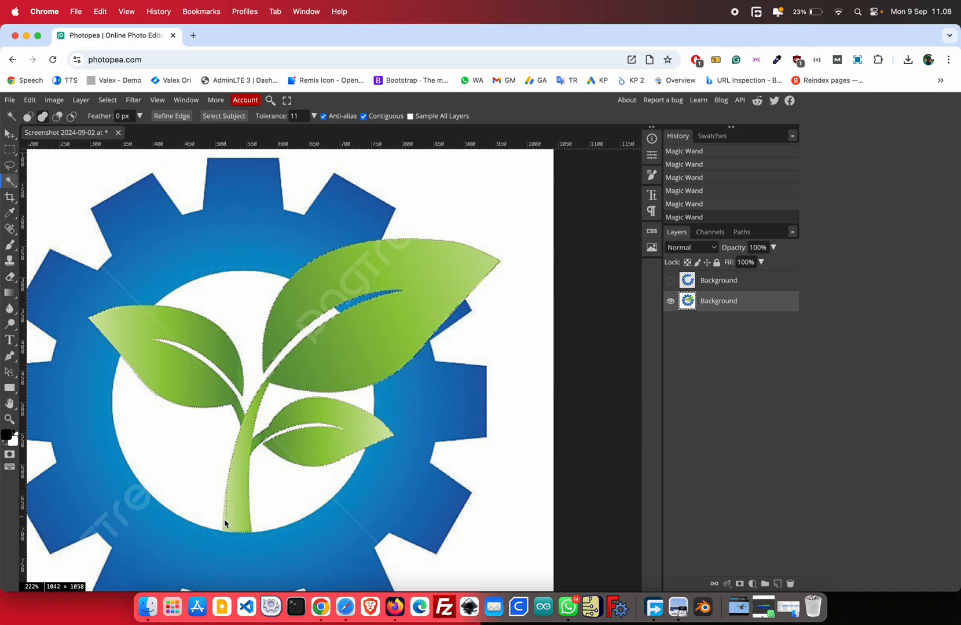
left_click_drag(224, 519, 224, 507)
Output the leaves and stem selection to a new layer through Refine Edge, and briefly show the gear layer to compare.
left_click(172, 115)
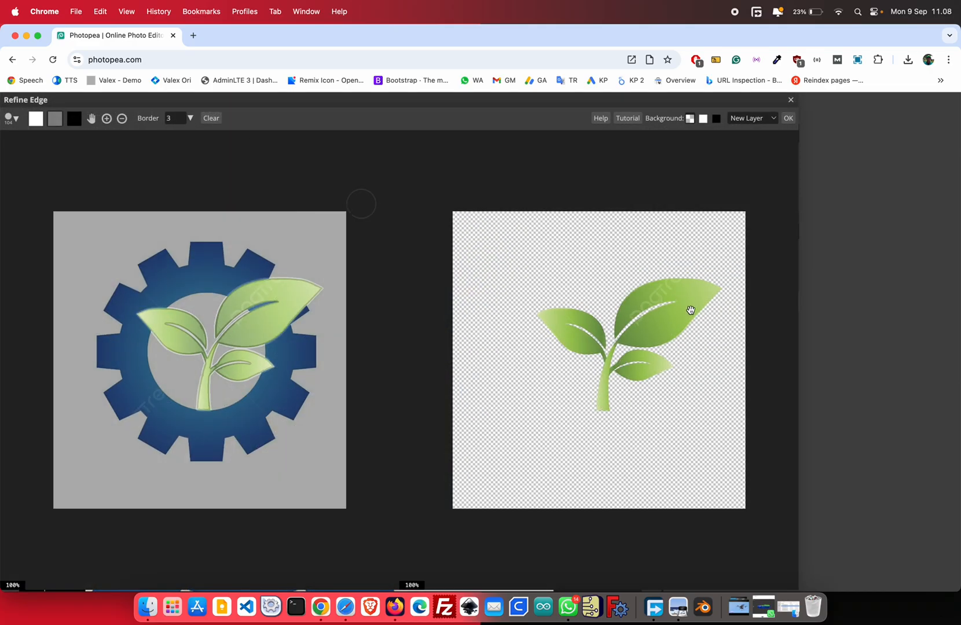
left_click(790, 119)
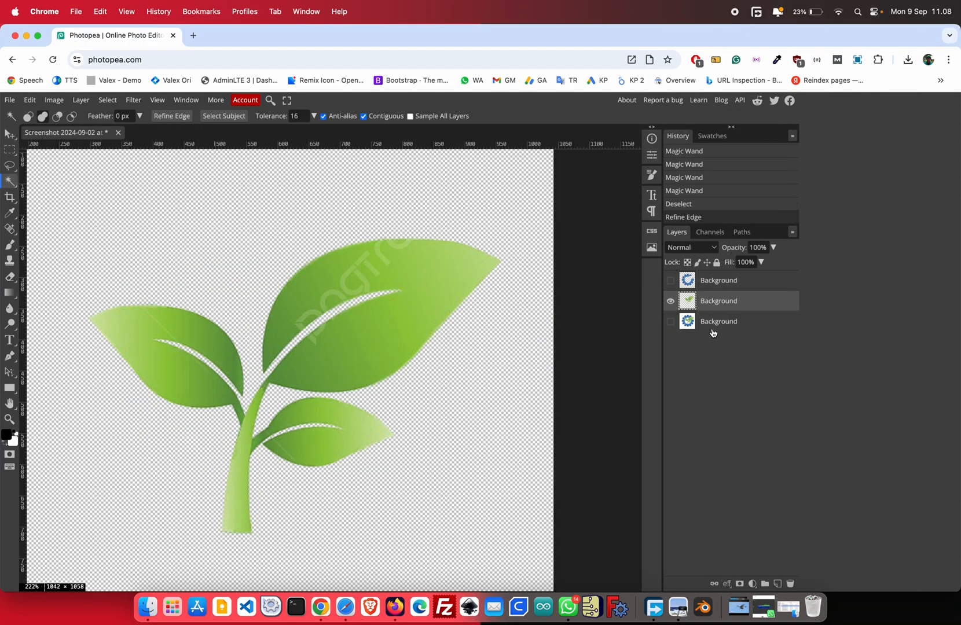
left_click(671, 281)
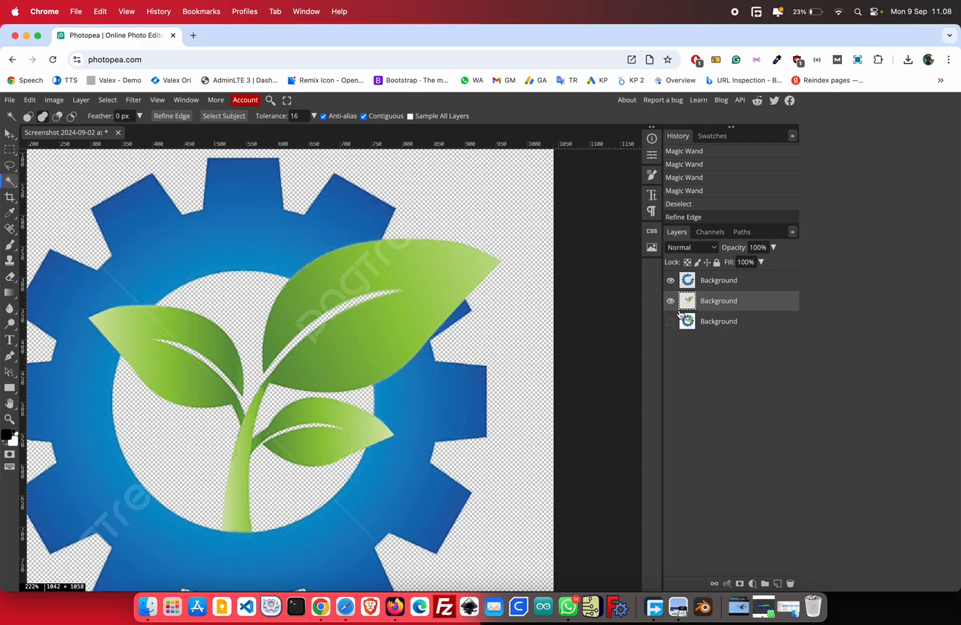
left_click(671, 282)
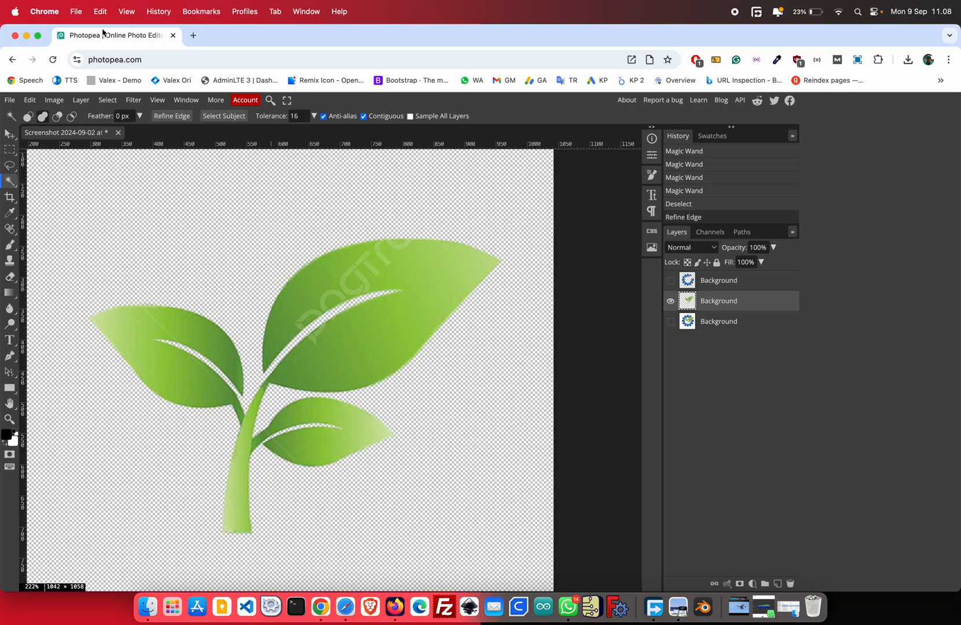
Export the visible leaves layer as the PNG "Screenshot 2024-09-02 at 14.28.17" into the Downloads folder.
left_click(10, 102)
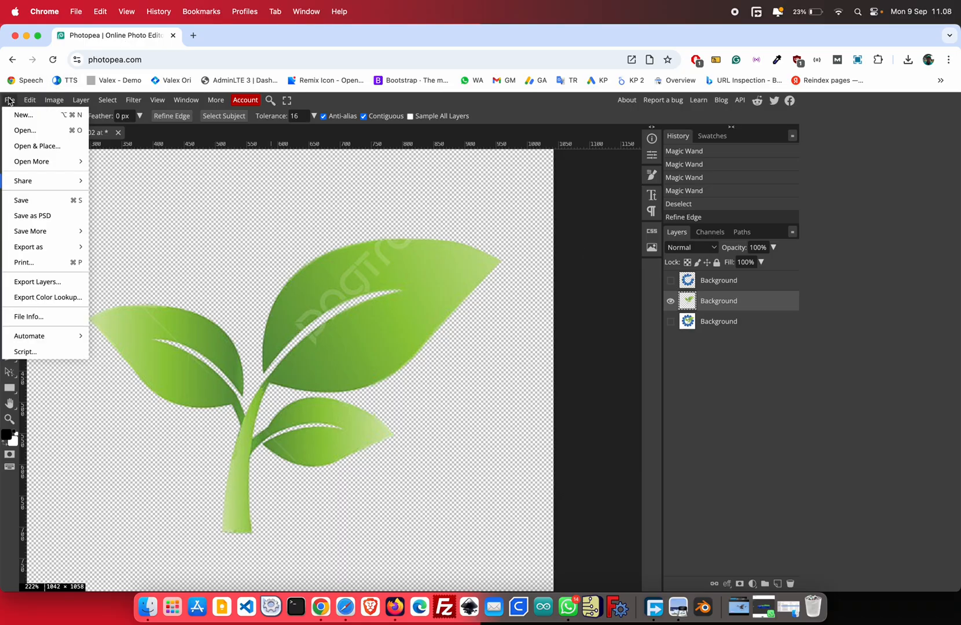
mouse_move(62, 249)
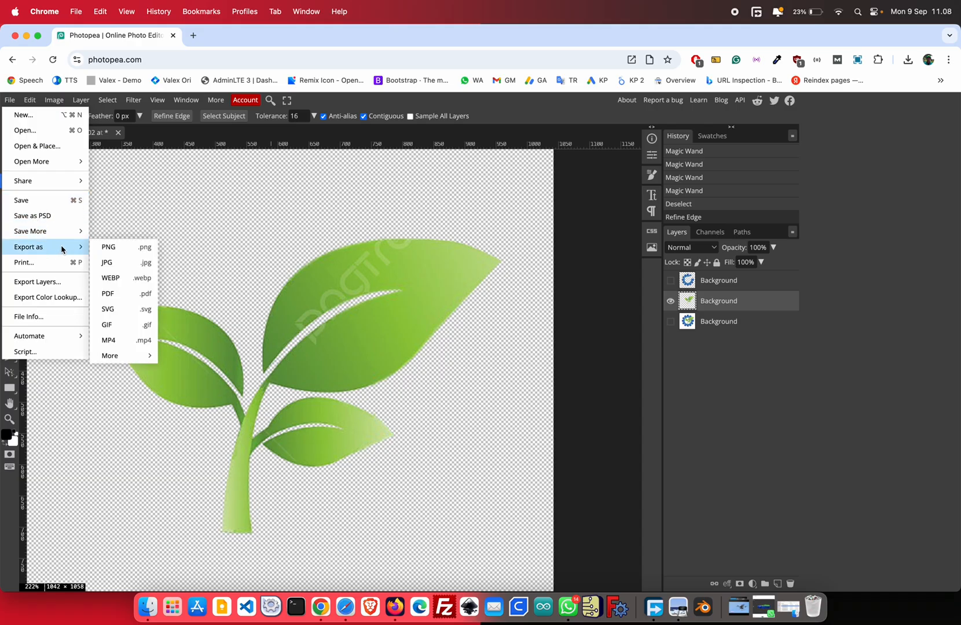
left_click(107, 247)
left_click(390, 329)
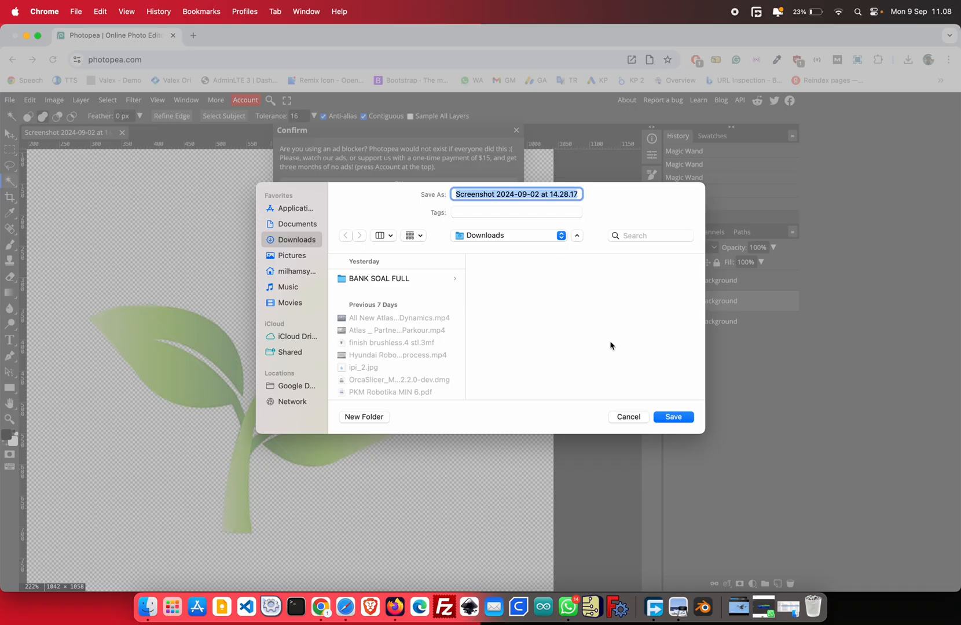
left_click(669, 419)
Hide the leaves layer, show the gear layer and export it as a PNG into the Downloads folder.
left_click(715, 280)
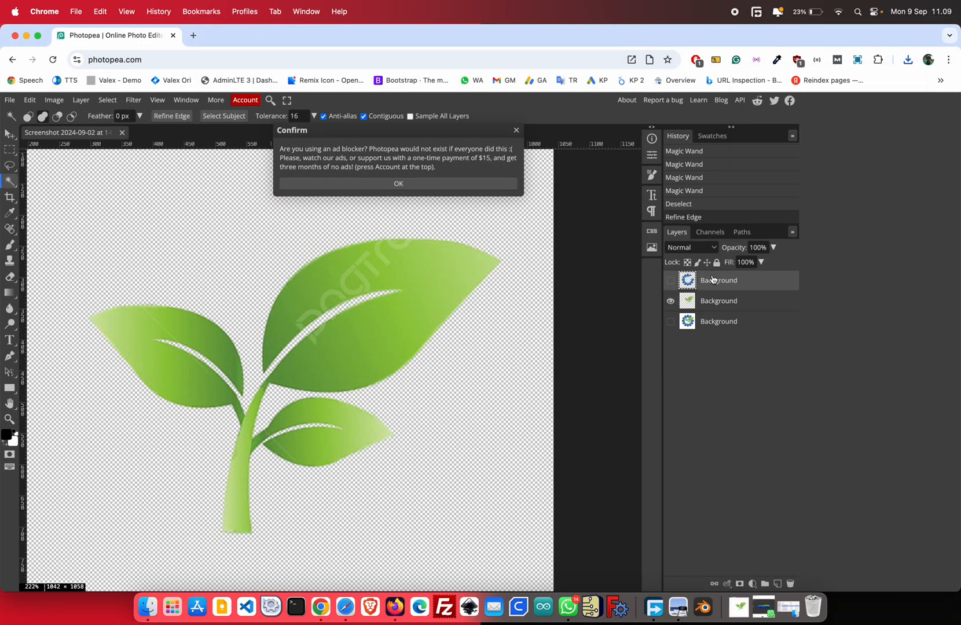
left_click(670, 301)
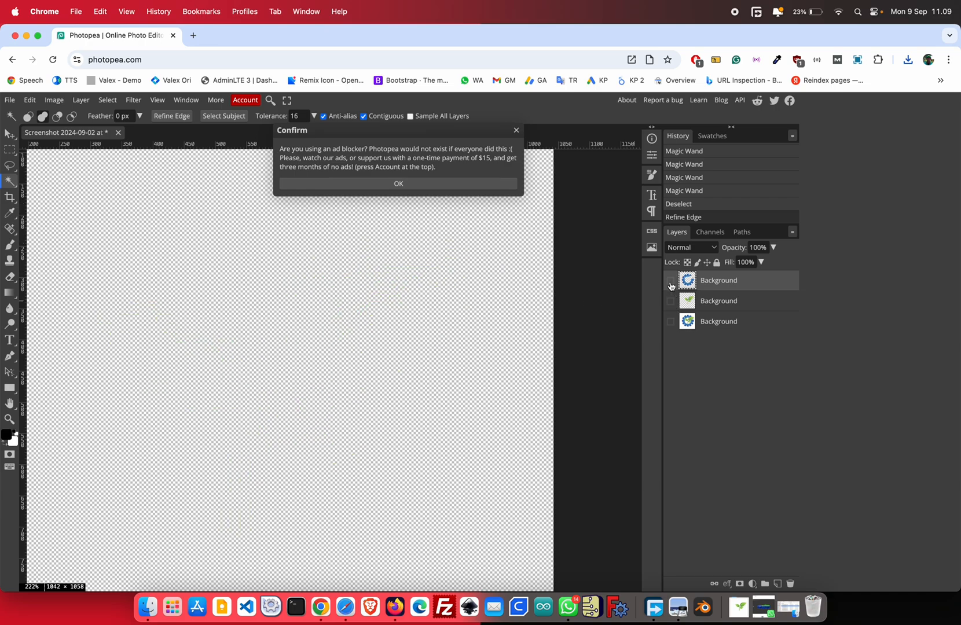
left_click(671, 282)
left_click(10, 99)
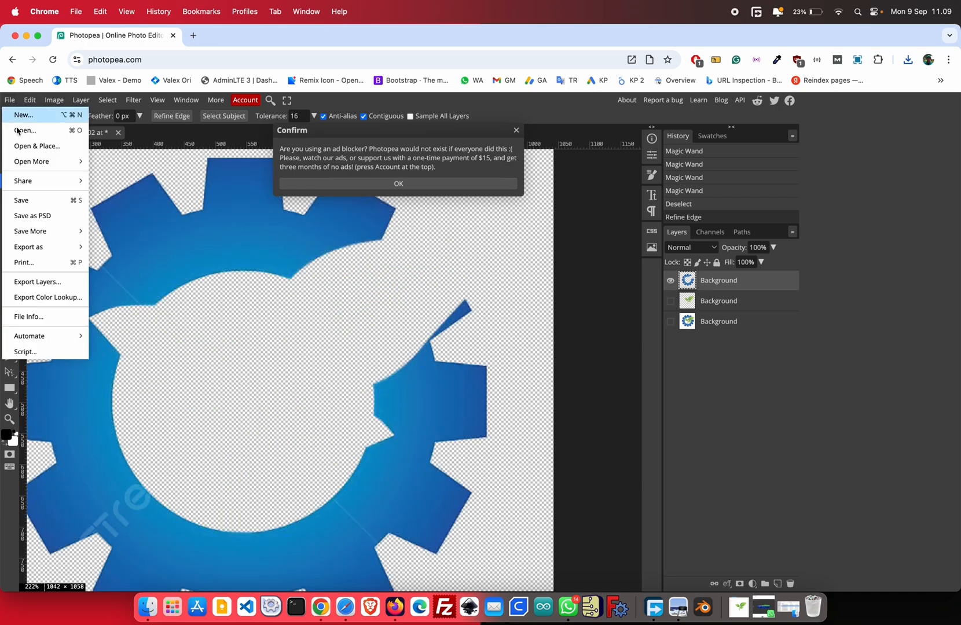
mouse_move(54, 247)
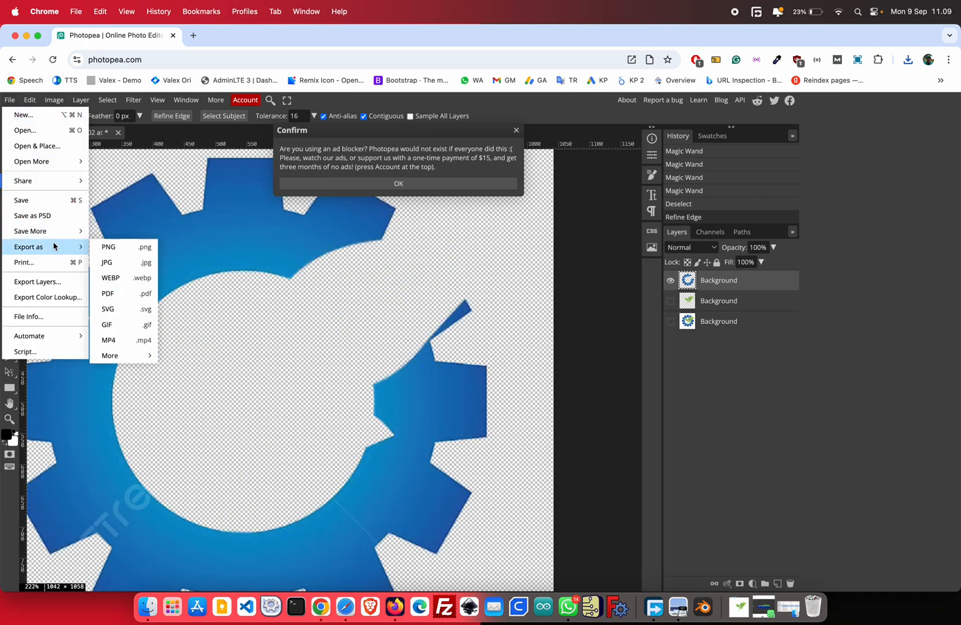
left_click(108, 247)
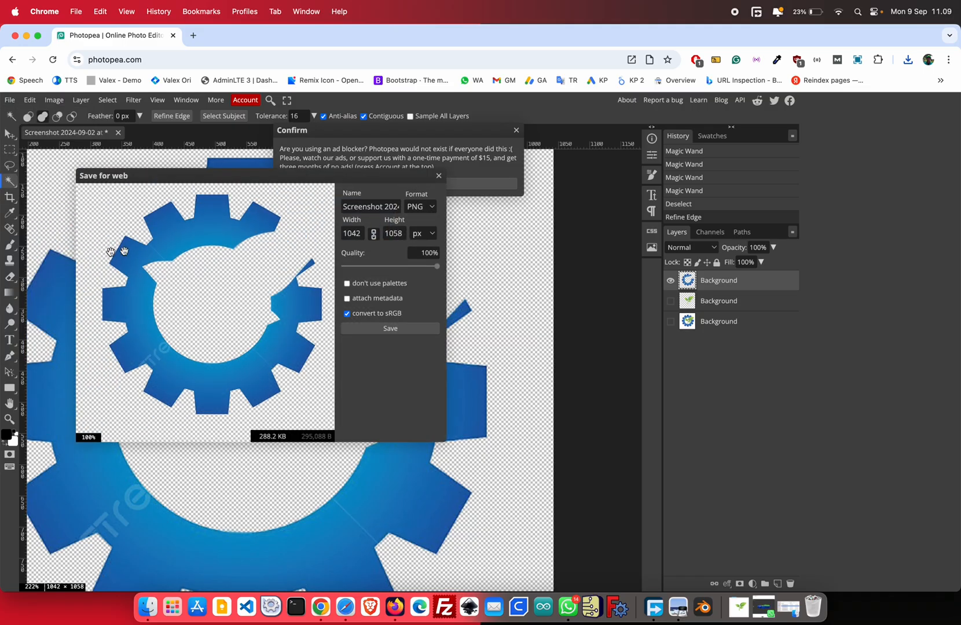
left_click(382, 329)
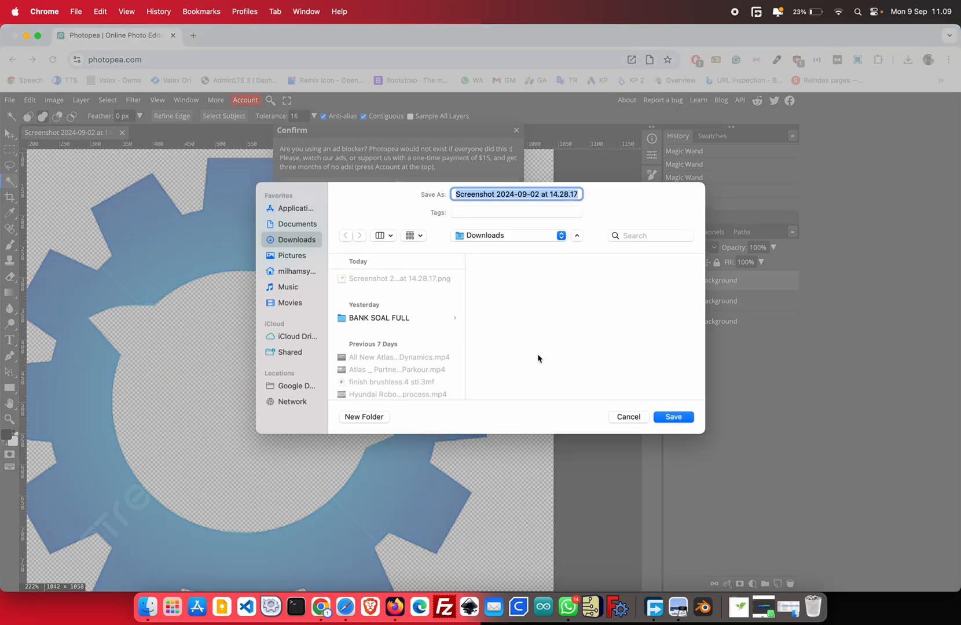
left_click(682, 420)
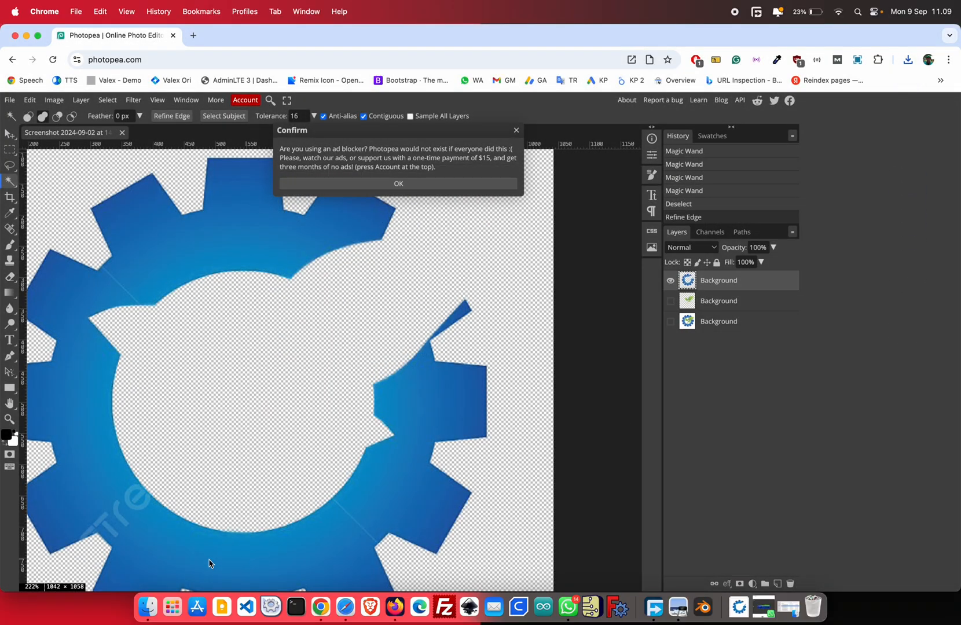
Switch to Finder, view both exported PNGs from the Downloads folder in Preview, and close the preview windows.
left_click(147, 606)
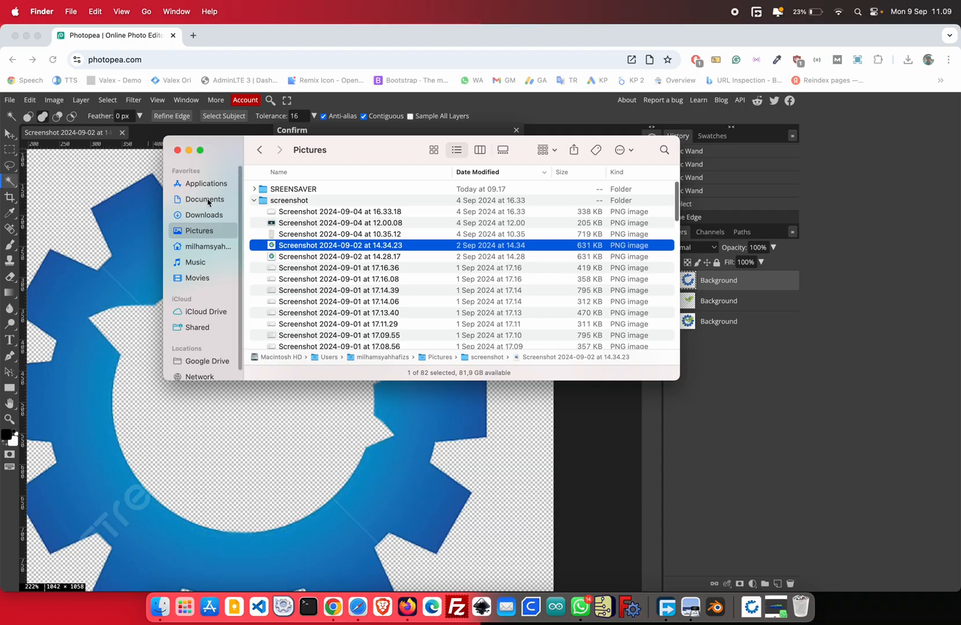
left_click(204, 214)
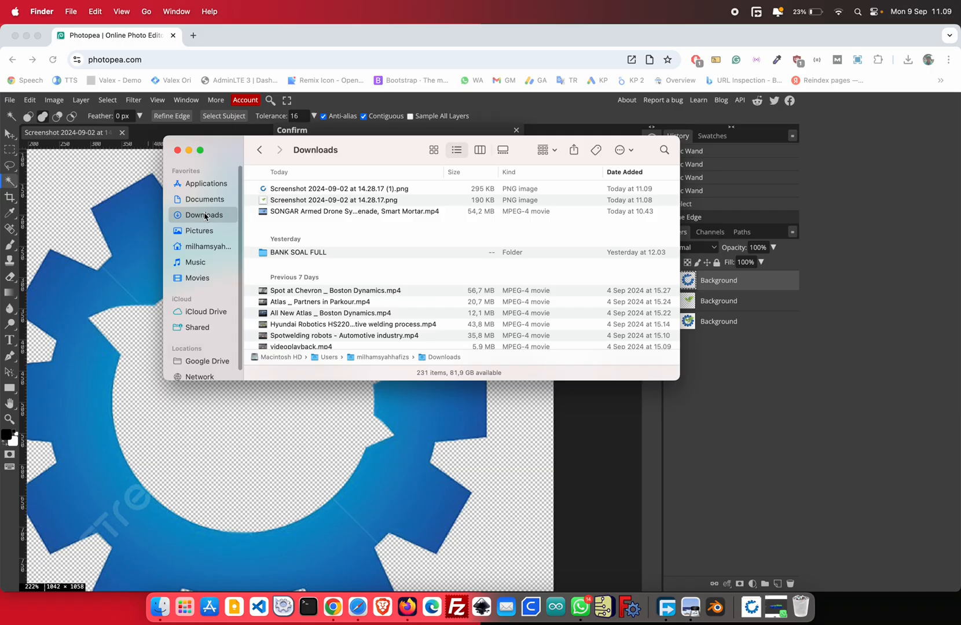
double_click(300, 192)
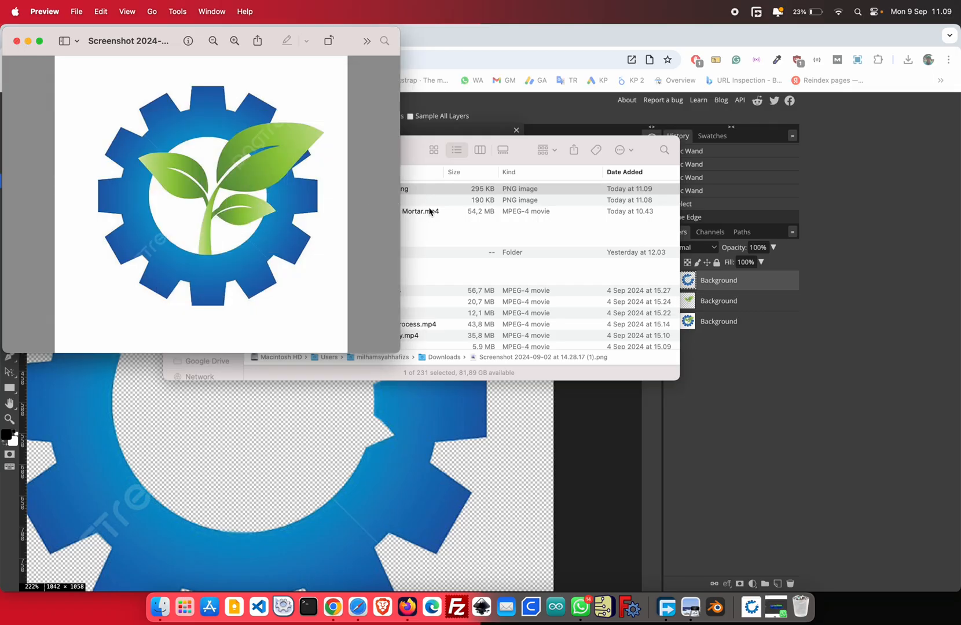
double_click(426, 201)
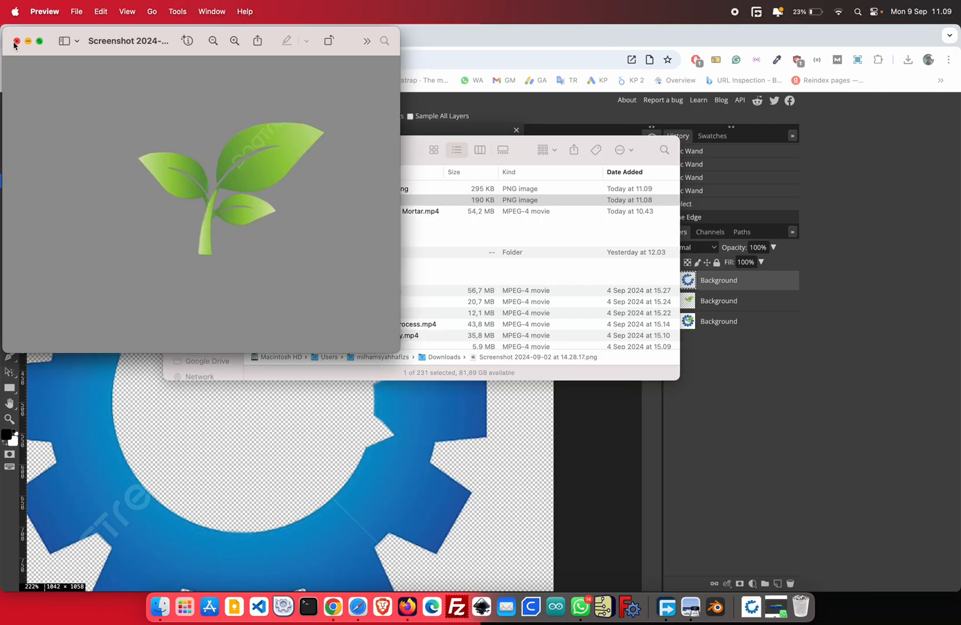
left_click(17, 41)
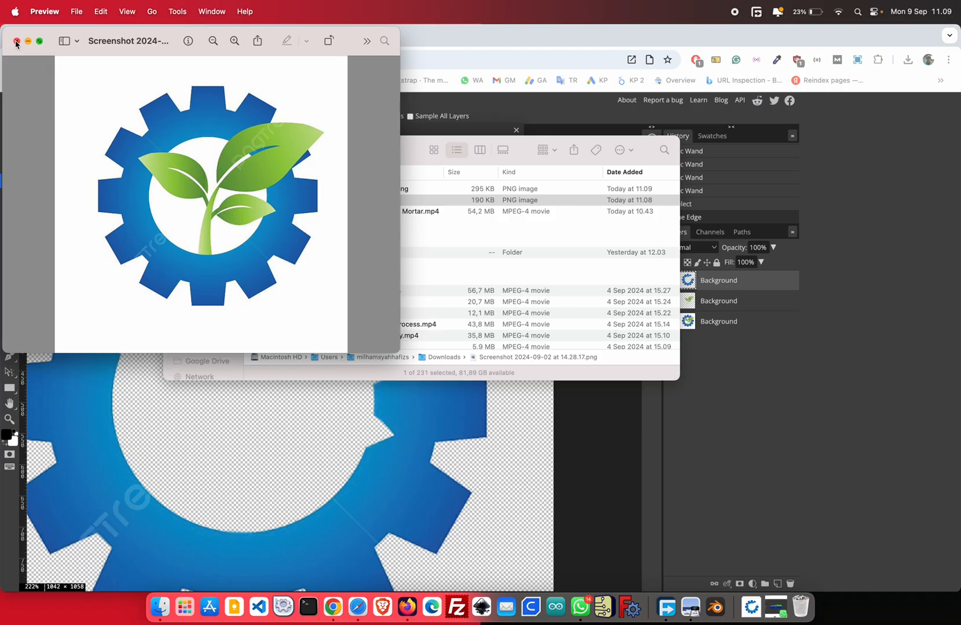
left_click(17, 41)
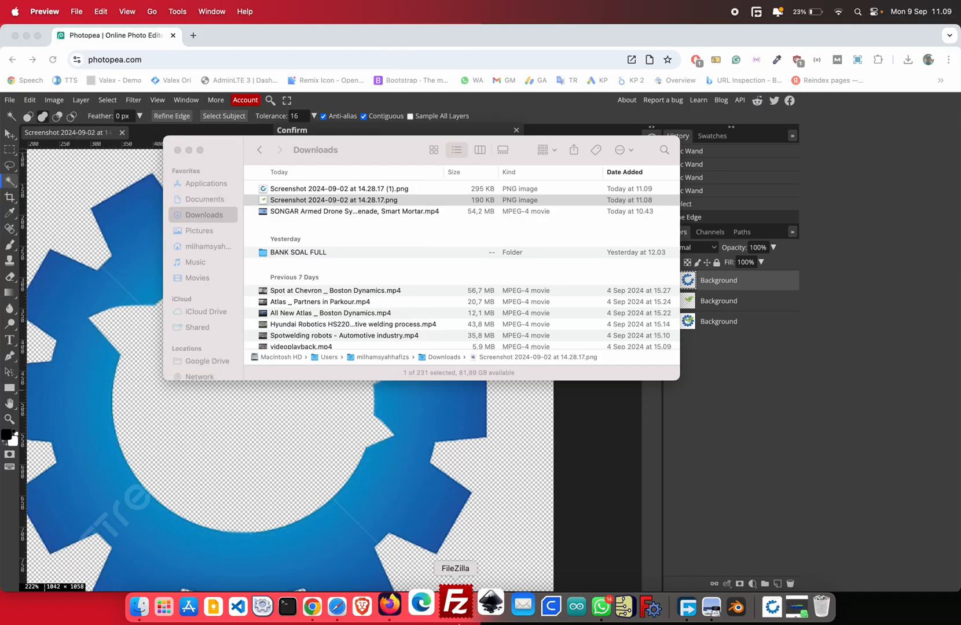
Switch to Inkscape, maximize its window and import both exported PNGs from the Downloads folder into the new document.
left_click(508, 413)
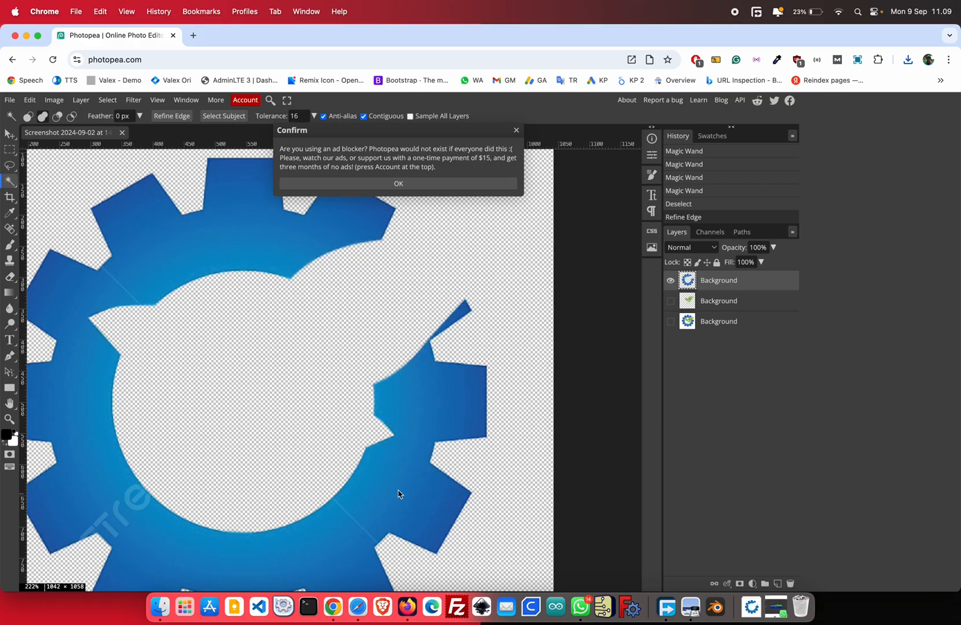
left_click(485, 611)
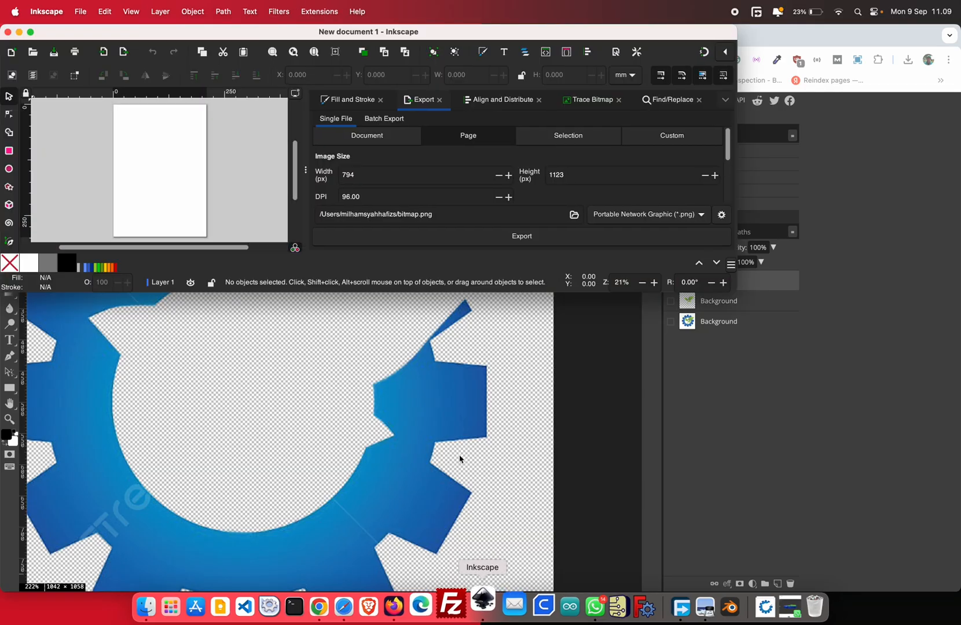
double_click(424, 33)
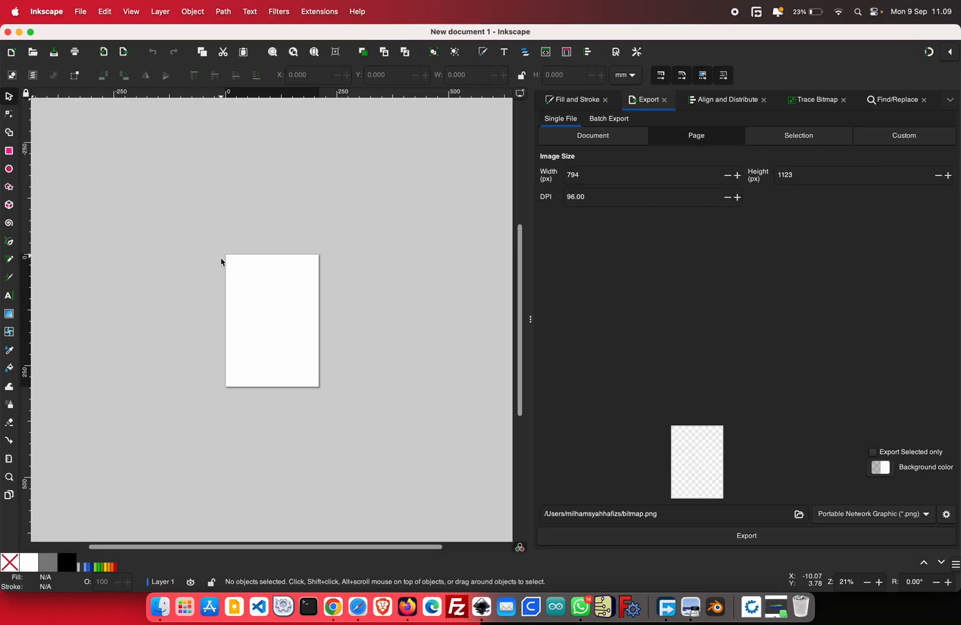
key("super+i")
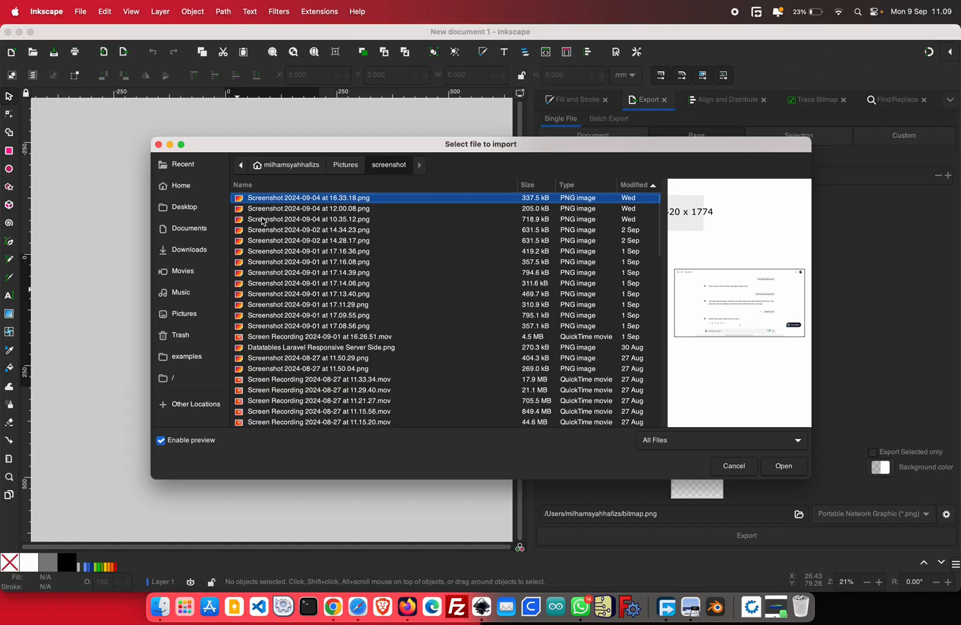
left_click(219, 244)
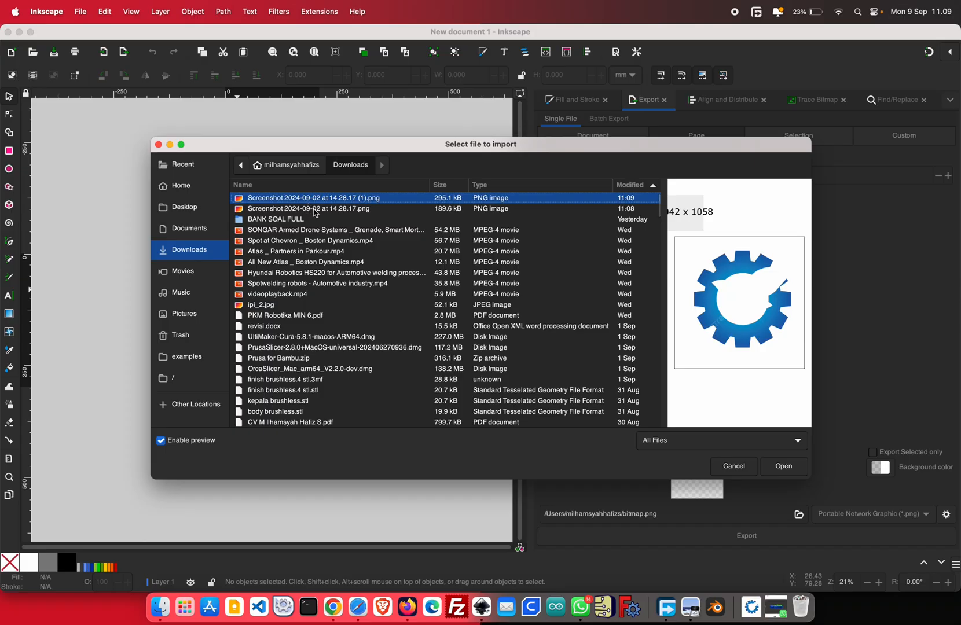
left_click(783, 466)
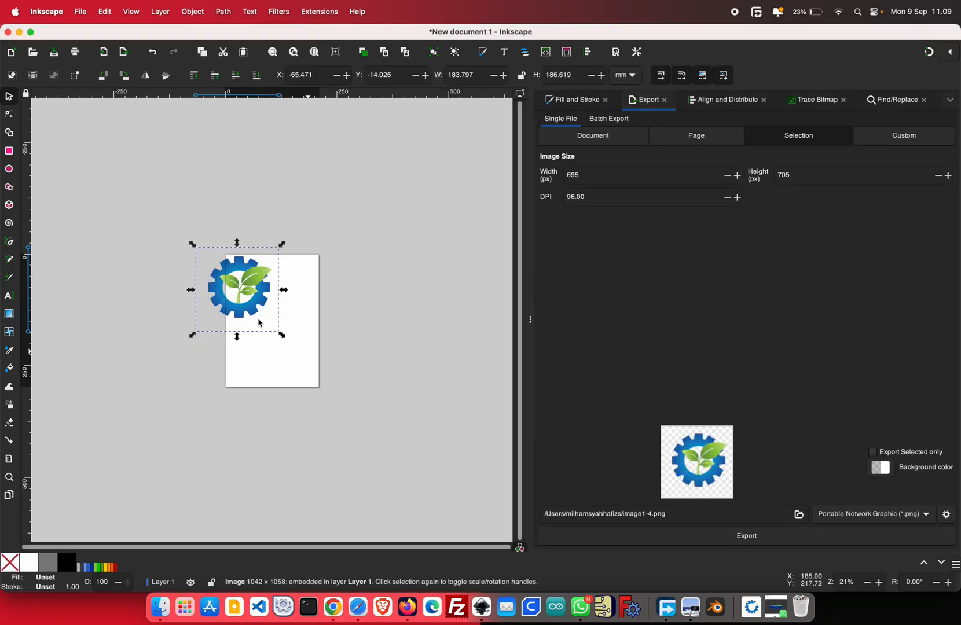
Move the leaves image off the page to its right side and position the gear image on the page.
left_click(253, 360)
left_click_drag(262, 281, 392, 277)
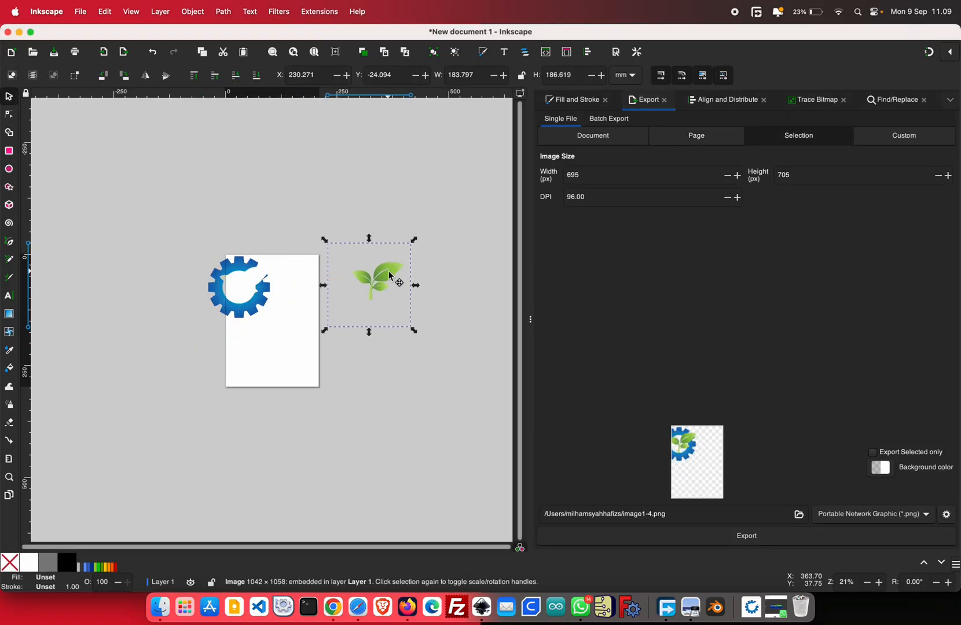
left_click_drag(260, 308, 285, 319)
scroll(285, 319, "up", 3, "ctrl")
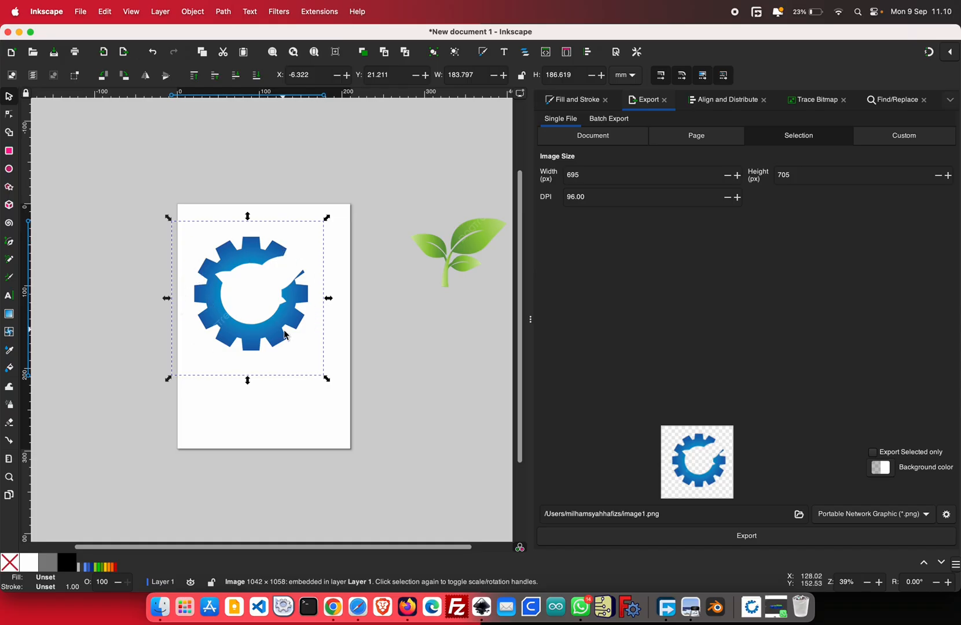
left_click_drag(286, 335, 297, 338)
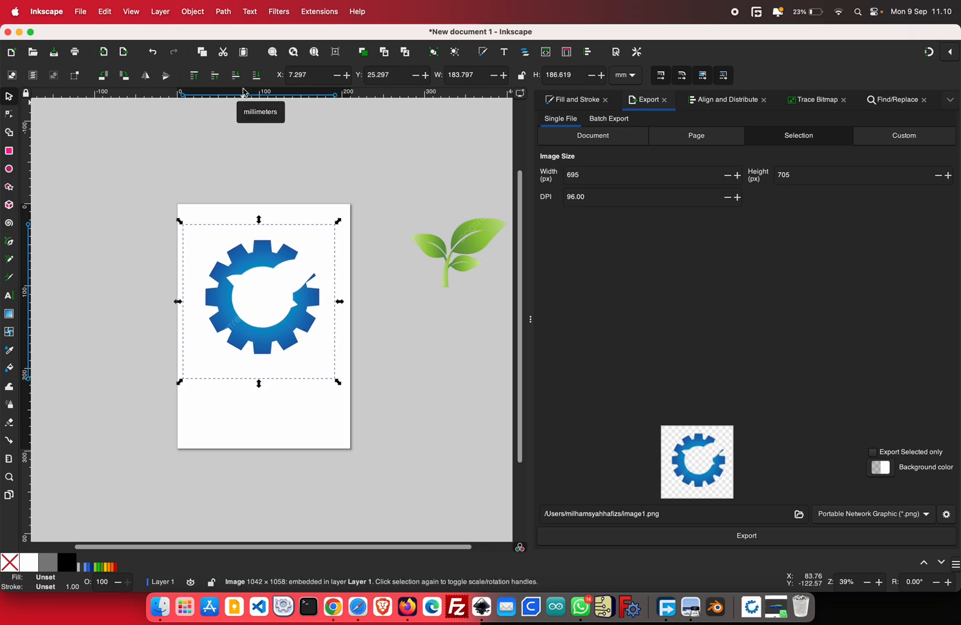
Trace the gear image with a single-scan brightness cutoff at a threshold of 0.810.
left_click(224, 11)
left_click(242, 58)
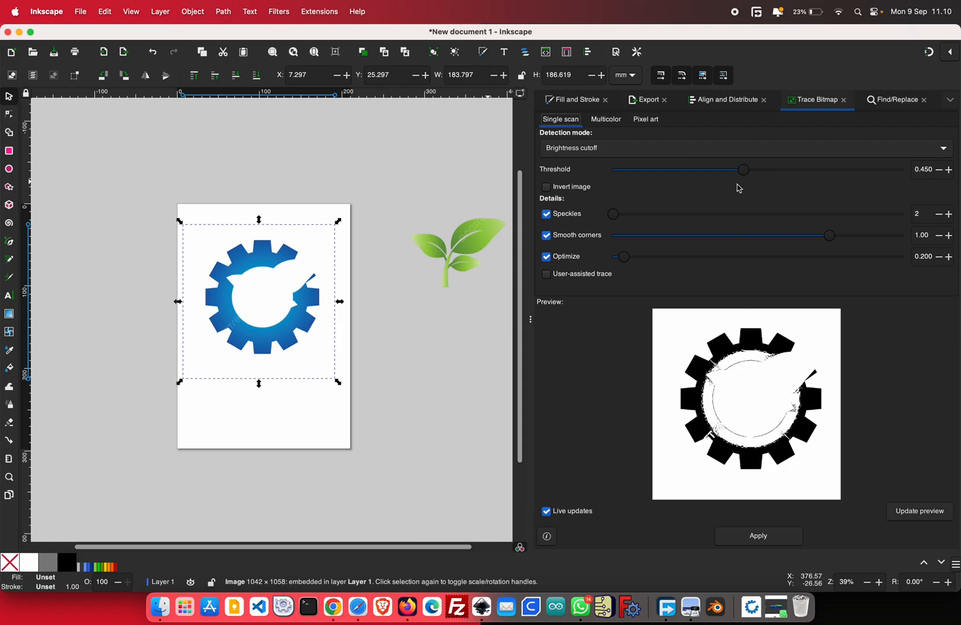
mouse_move(747, 174)
left_mouse_down()
mouse_move(789, 176)
mouse_move(760, 181)
left_mouse_up()
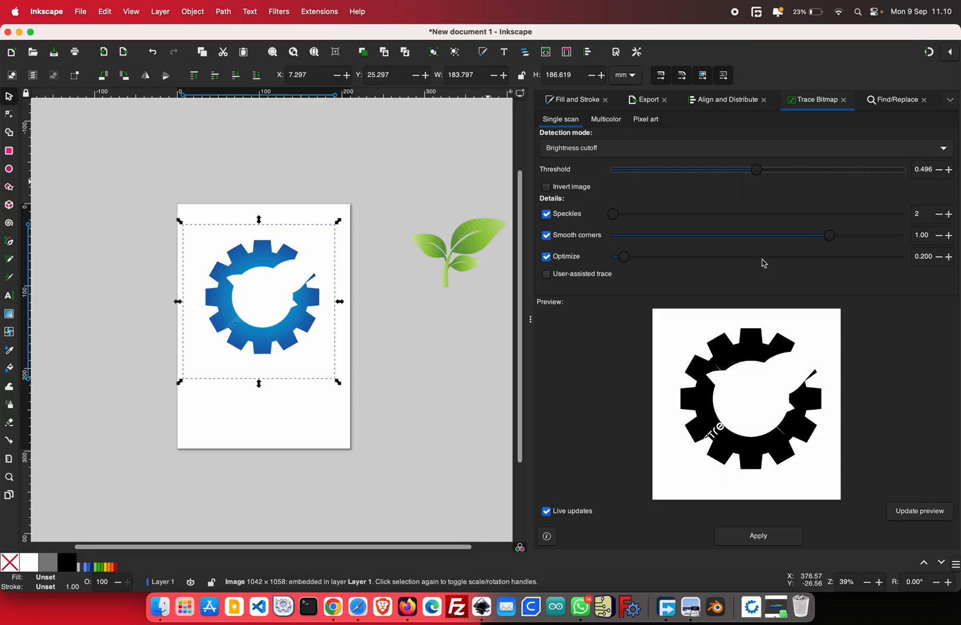
mouse_move(759, 175)
left_mouse_down()
mouse_move(852, 178)
mouse_move(826, 176)
mouse_move(843, 182)
left_mouse_up()
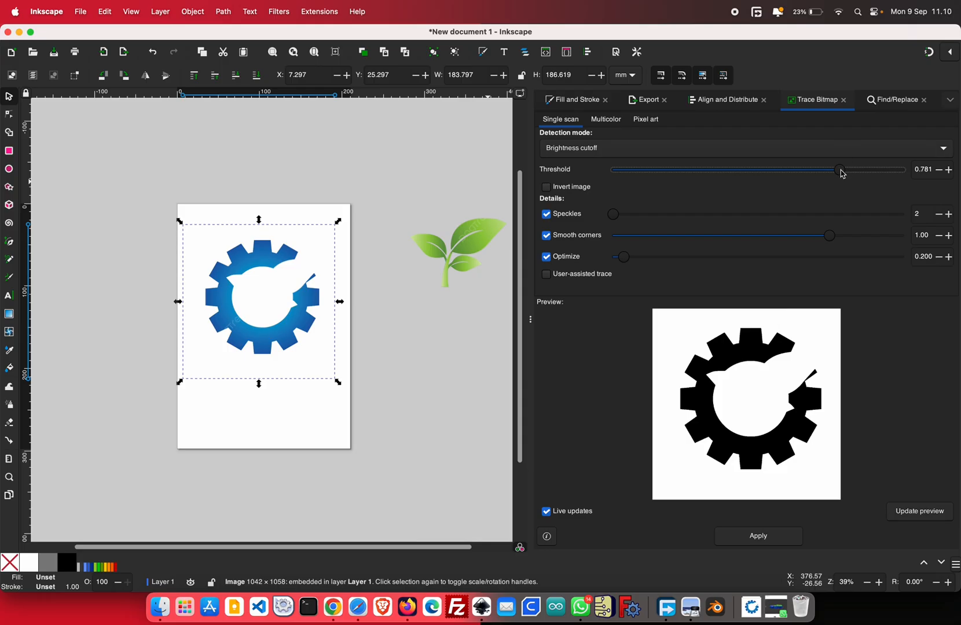
left_click_drag(842, 173, 850, 176)
left_click(760, 537)
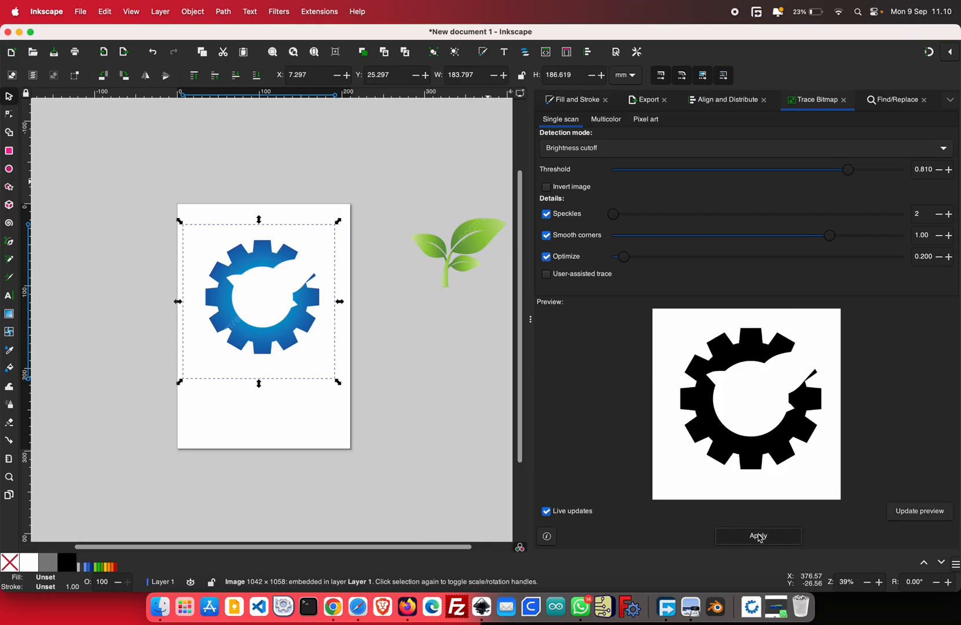
Move the traced gear off the original image, delete the blue gear image and place the trace near the page's upper half.
left_click(318, 390)
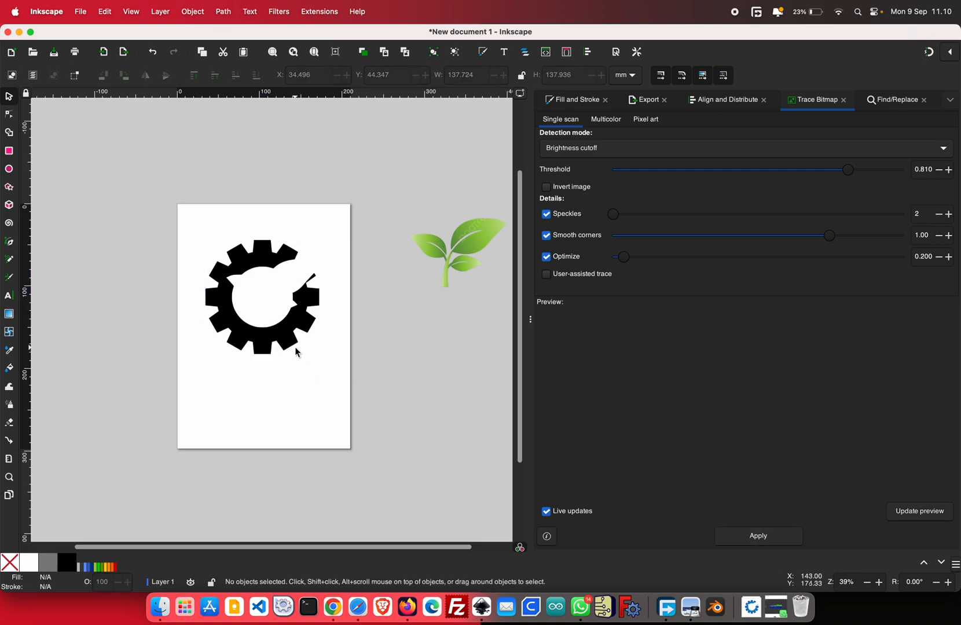
left_click_drag(296, 348, 340, 405)
left_click(226, 302)
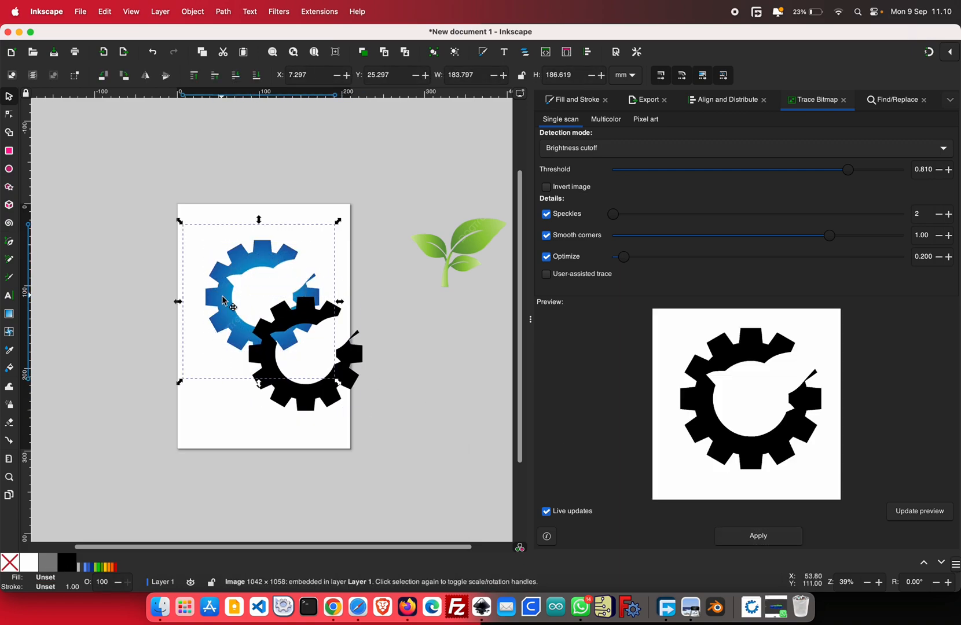
key("Delete")
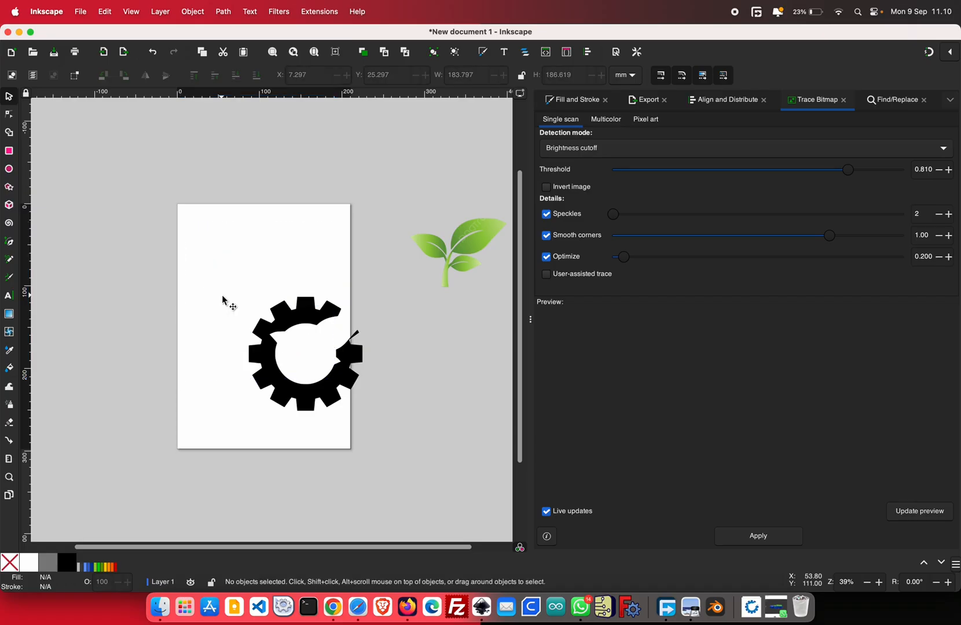
mouse_move(271, 358)
left_mouse_down()
mouse_move(236, 269)
mouse_move(222, 286)
left_mouse_up()
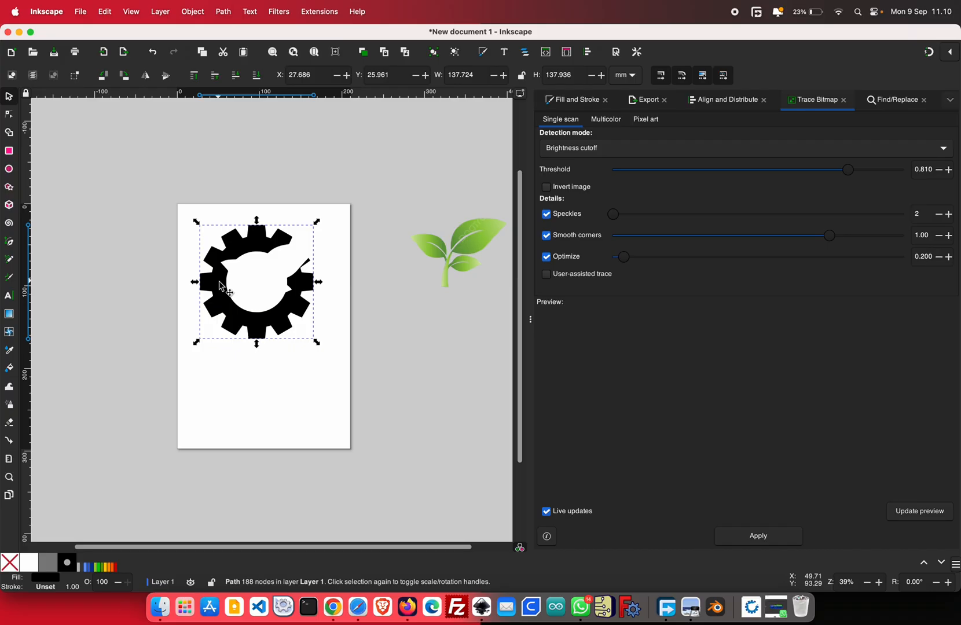
Copy the traced gear path, paste it and place the copy below the first gear on the page.
right_click(222, 287)
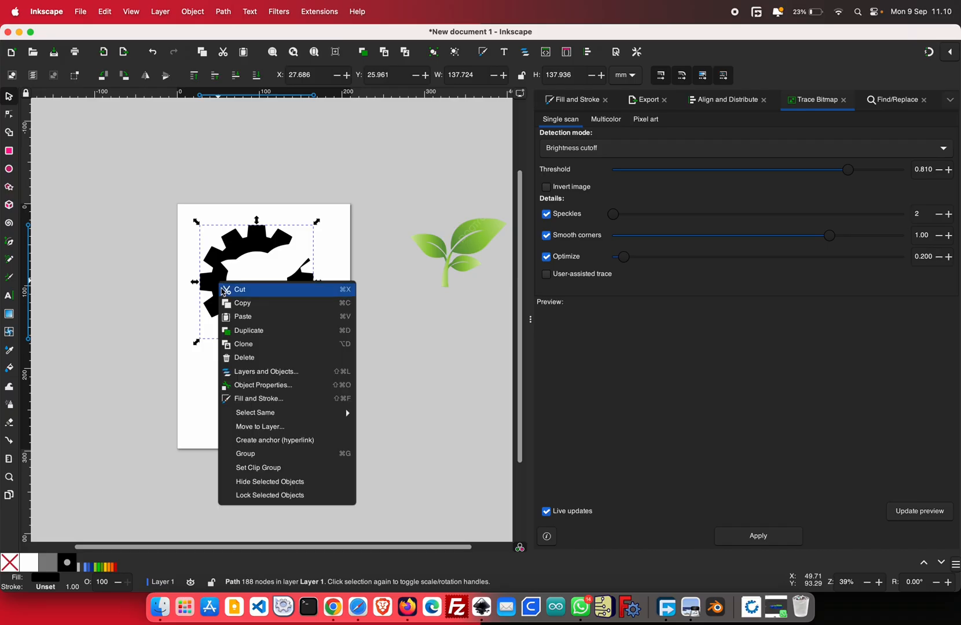
key("Escape")
left_click(267, 371)
right_click(267, 372)
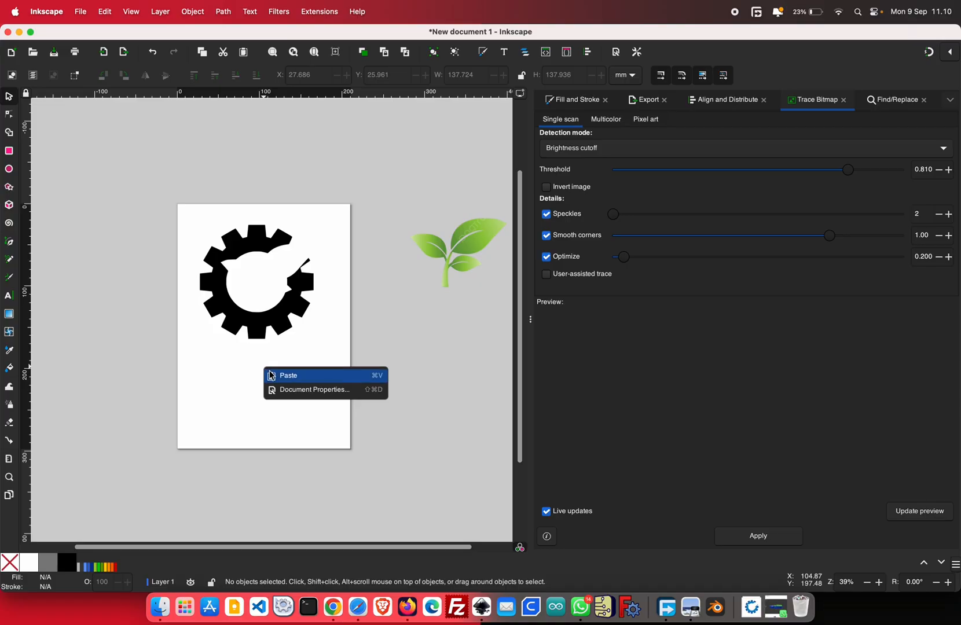
left_click(274, 376)
left_click_drag(272, 375, 283, 442)
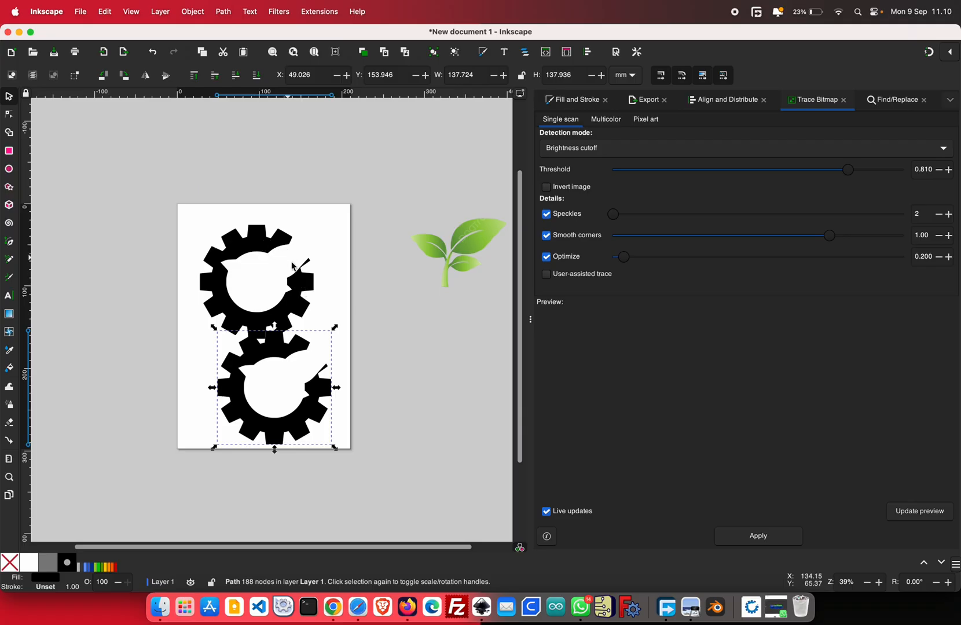
Select both gear paths and center them on each other horizontally and vertically, relative to the selection area.
left_click(289, 314, "shift")
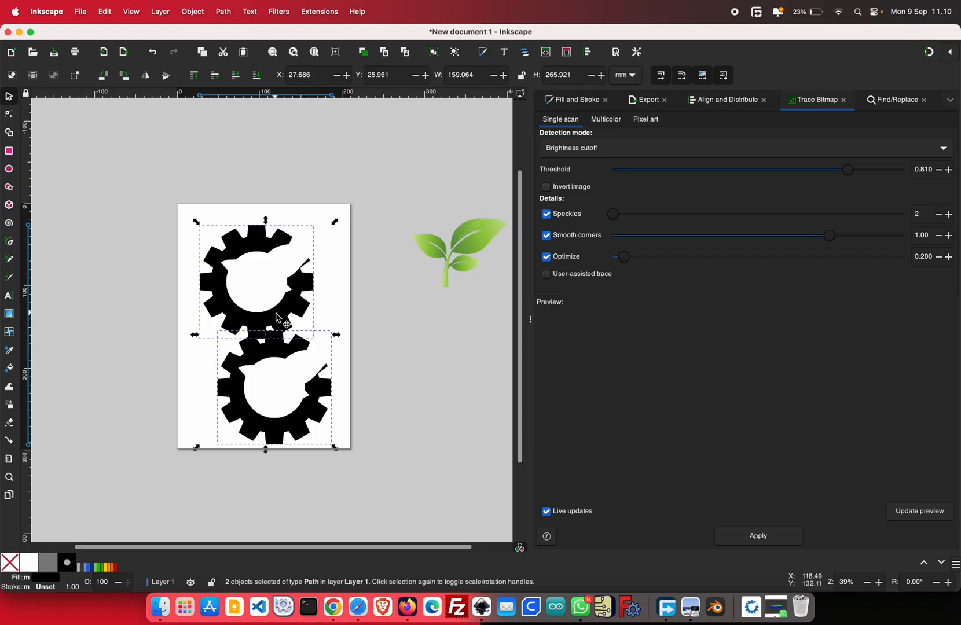
left_click(730, 103)
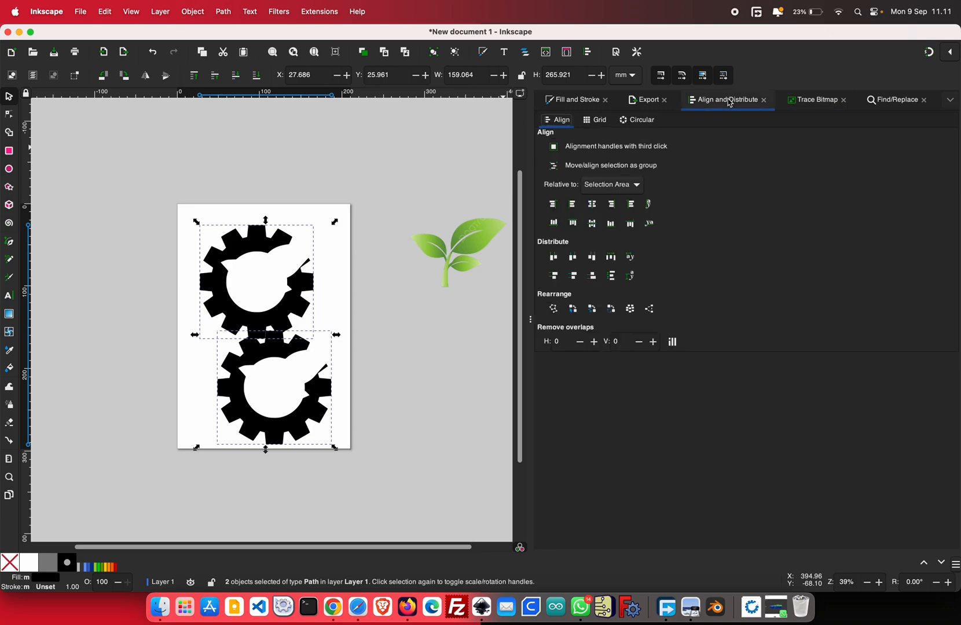
left_click(594, 207)
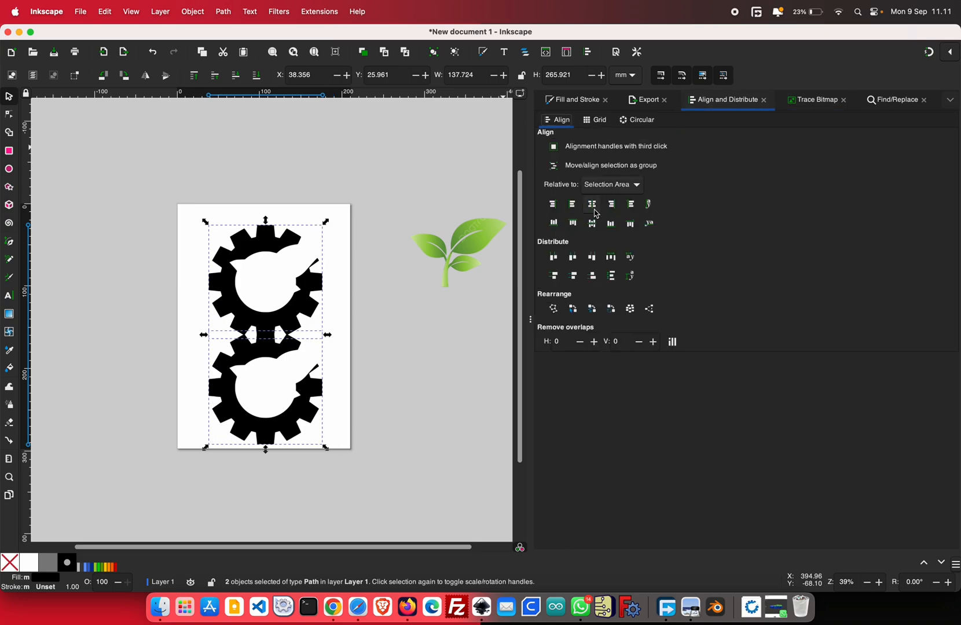
left_click(595, 228)
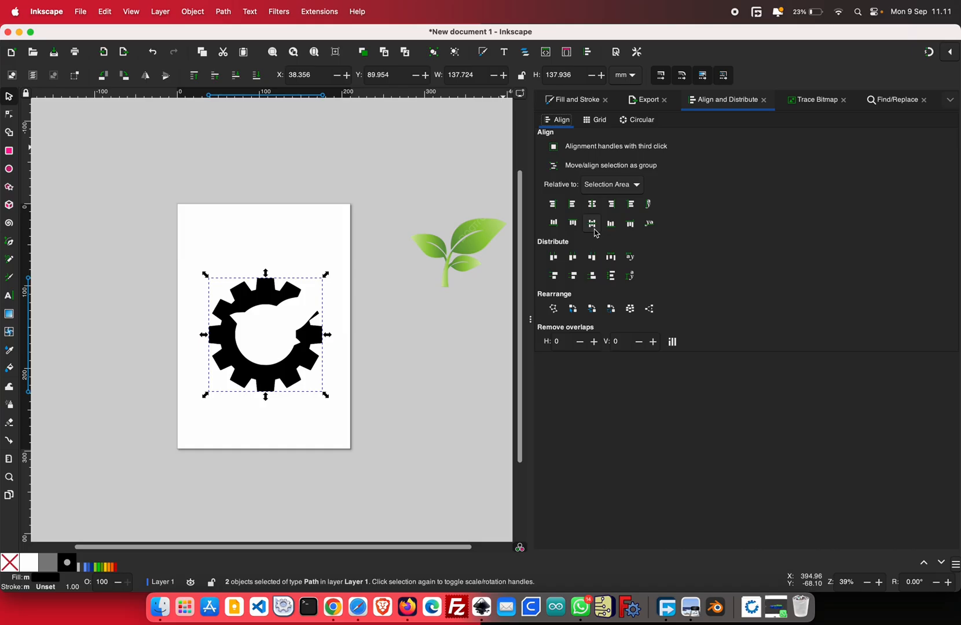
Rotate one of the stacked gear copies by 180° and move it beside the other gear, off the page.
left_click(359, 384)
left_click(302, 365)
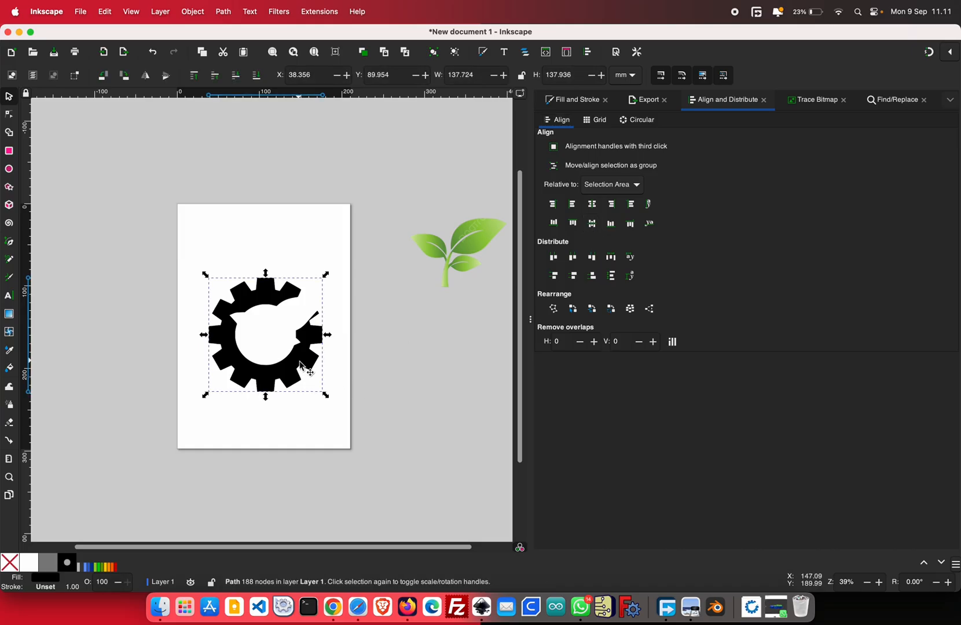
left_click(130, 82)
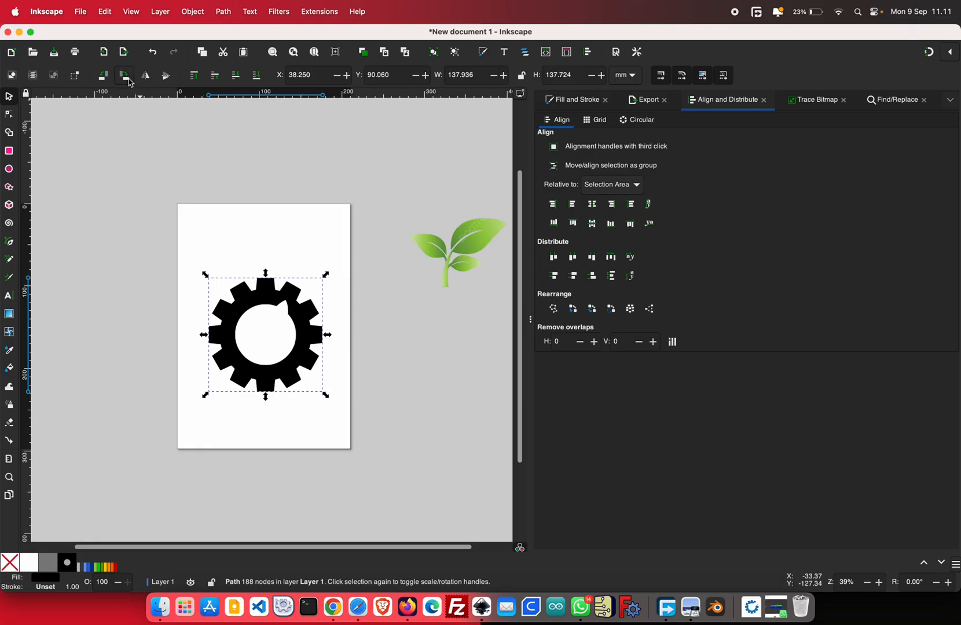
left_click(131, 83)
left_click_drag(314, 345, 465, 360)
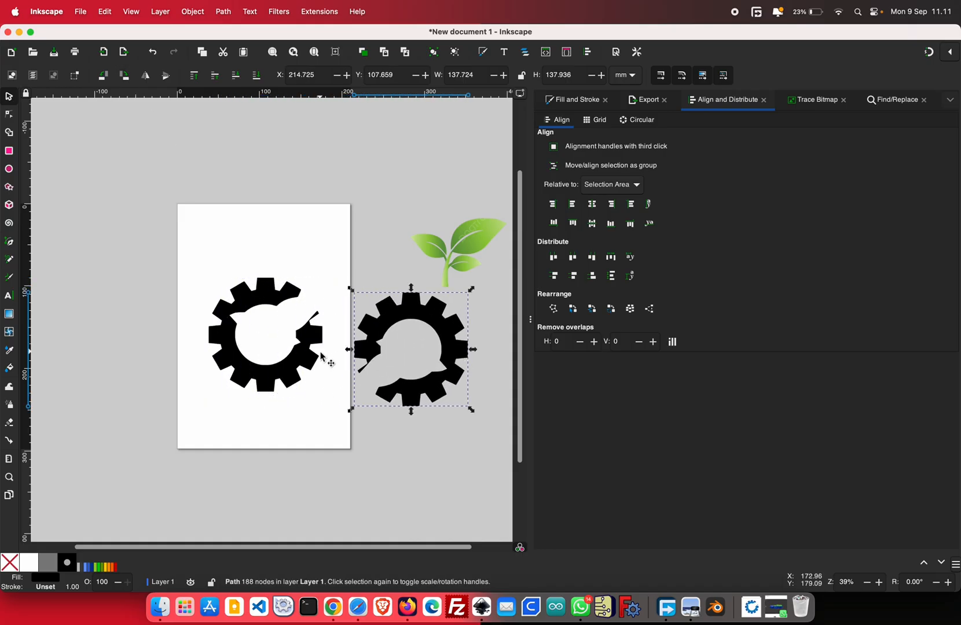
Center the rotated and unrotated gears on each other on both axes and move the completed gear onto the page.
left_click(312, 353, "shift")
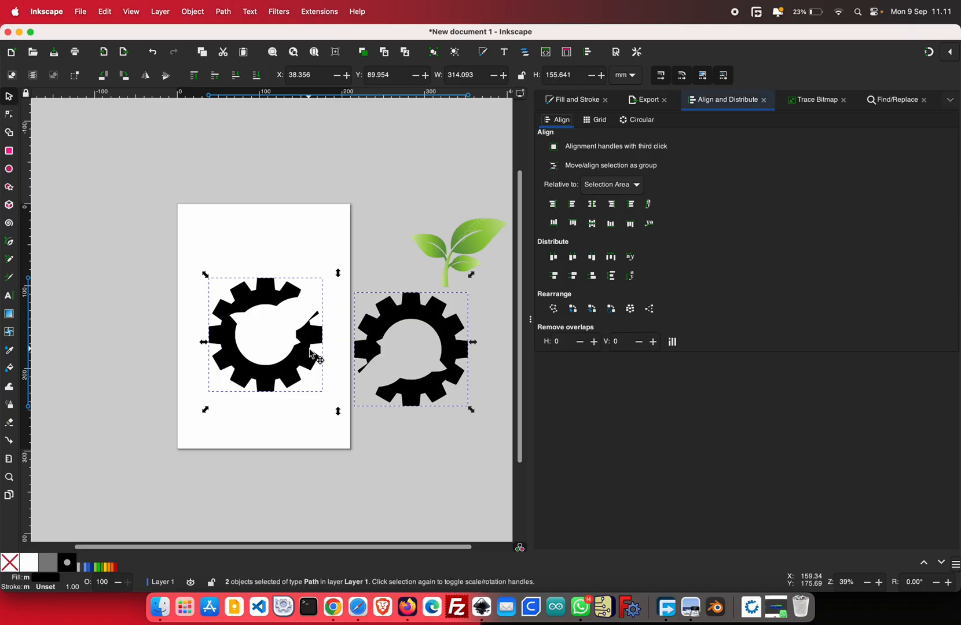
left_click(592, 205)
left_click(592, 224)
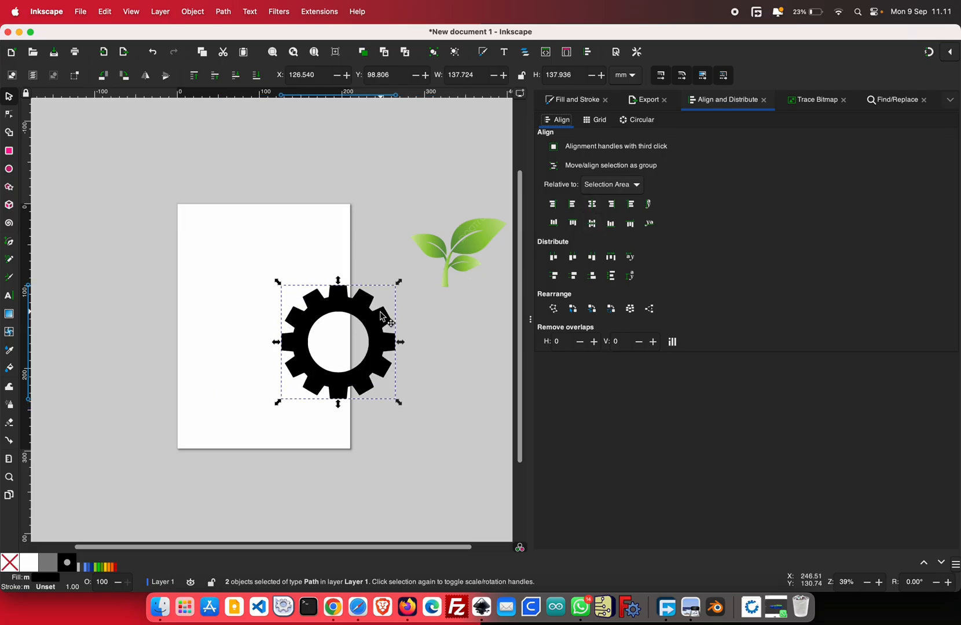
left_click_drag(375, 312, 307, 273)
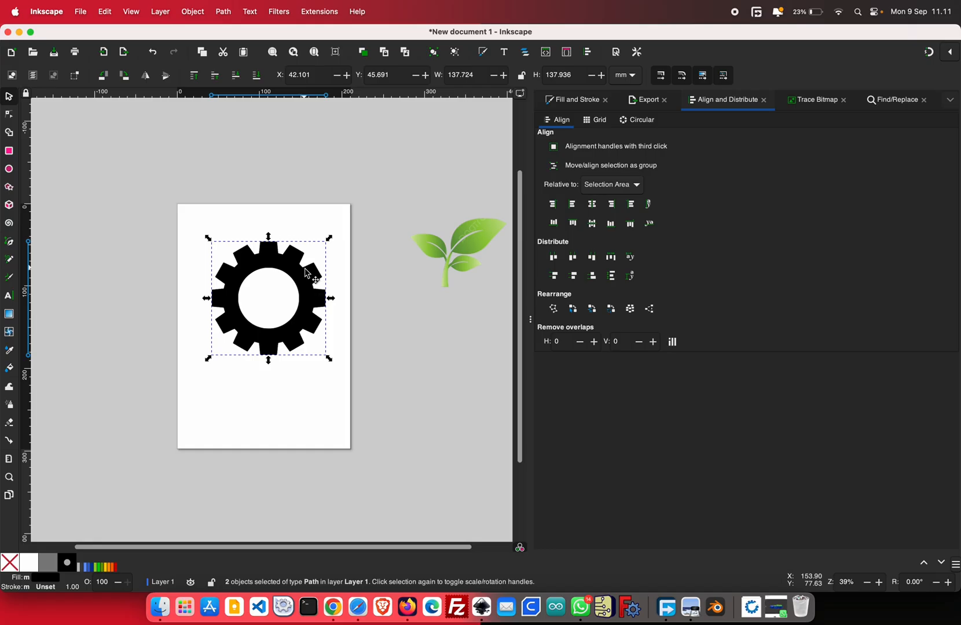
Shift the top gear copy aside to show the two overlapping paths, and undo that move.
left_click(322, 369)
left_click_drag(314, 328, 343, 337)
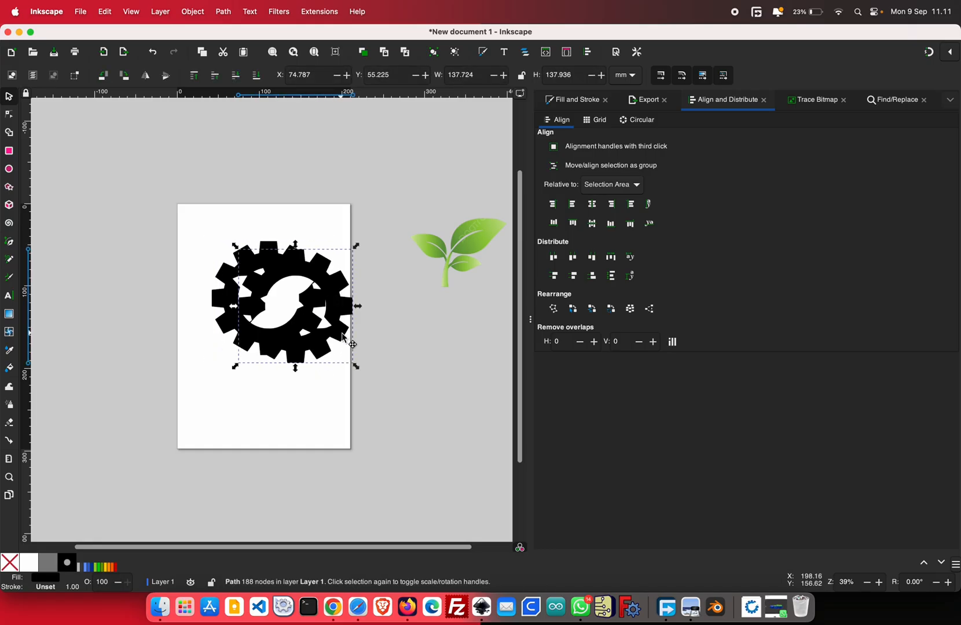
key("super+z")
Select both overlapping gear paths and merge them into a single path with Union.
left_click_drag(205, 243, 388, 396)
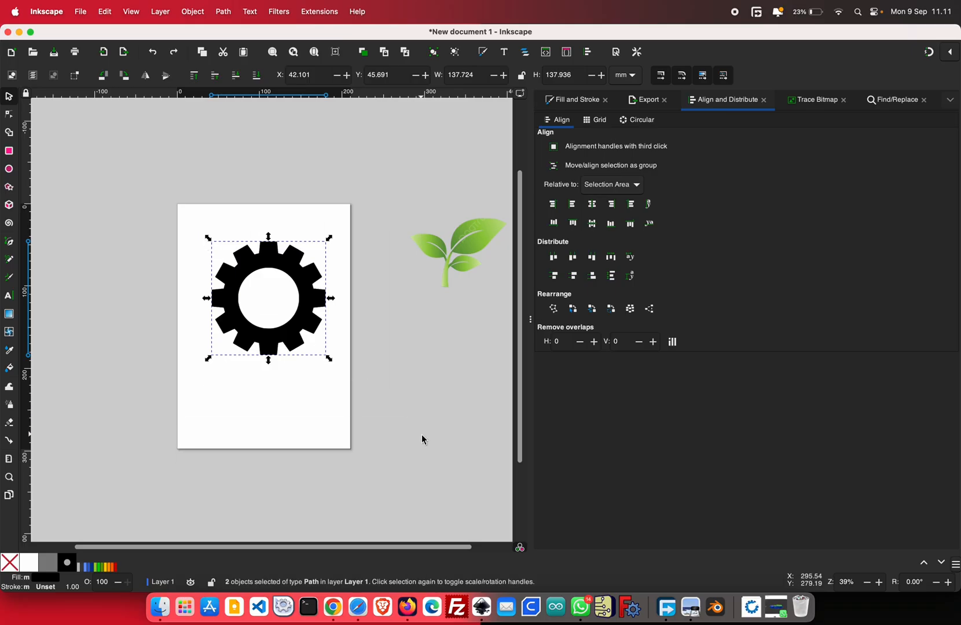
right_click(303, 326)
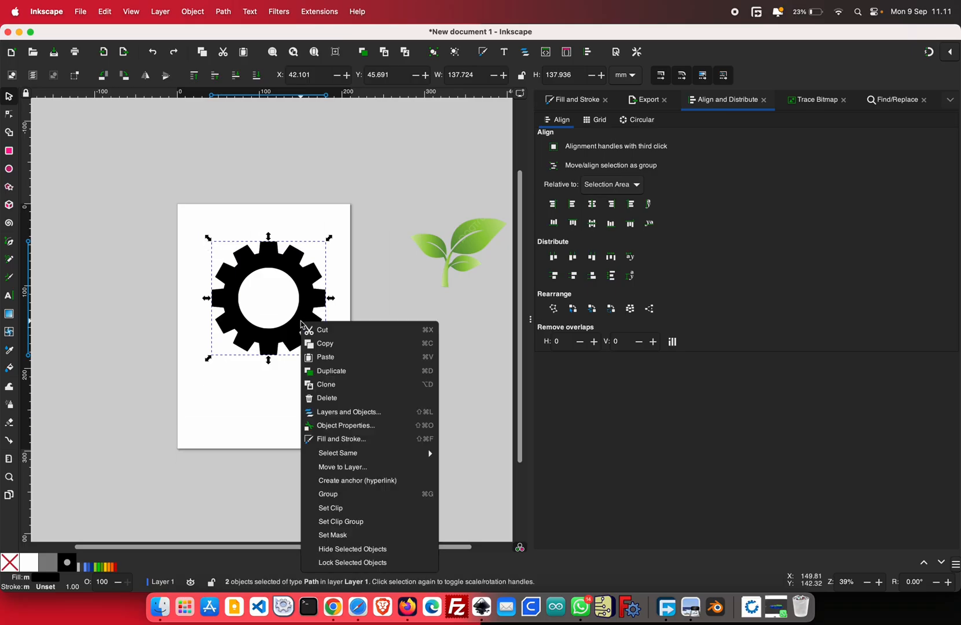
left_click(278, 428)
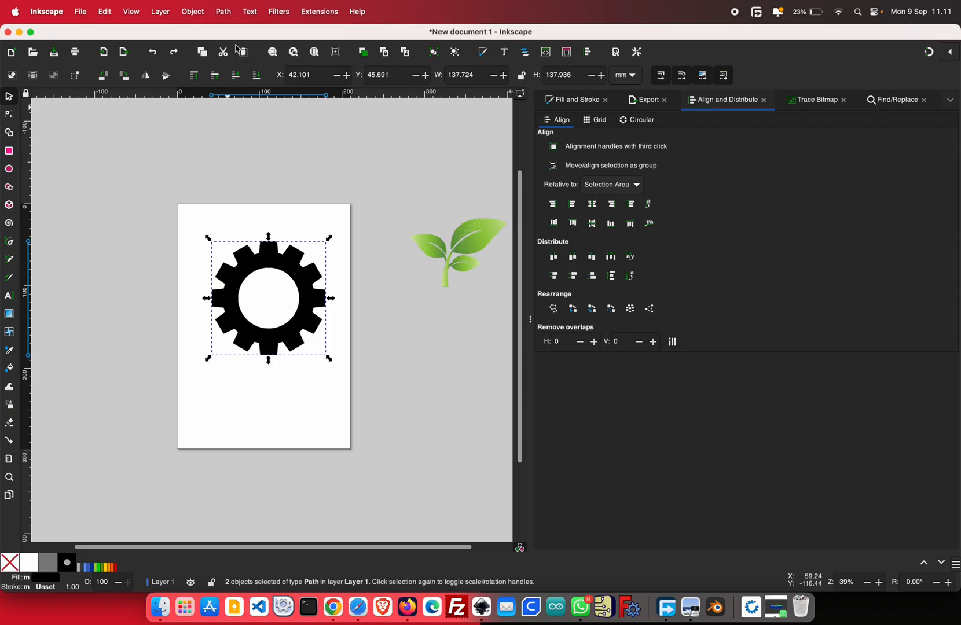
left_click(223, 14)
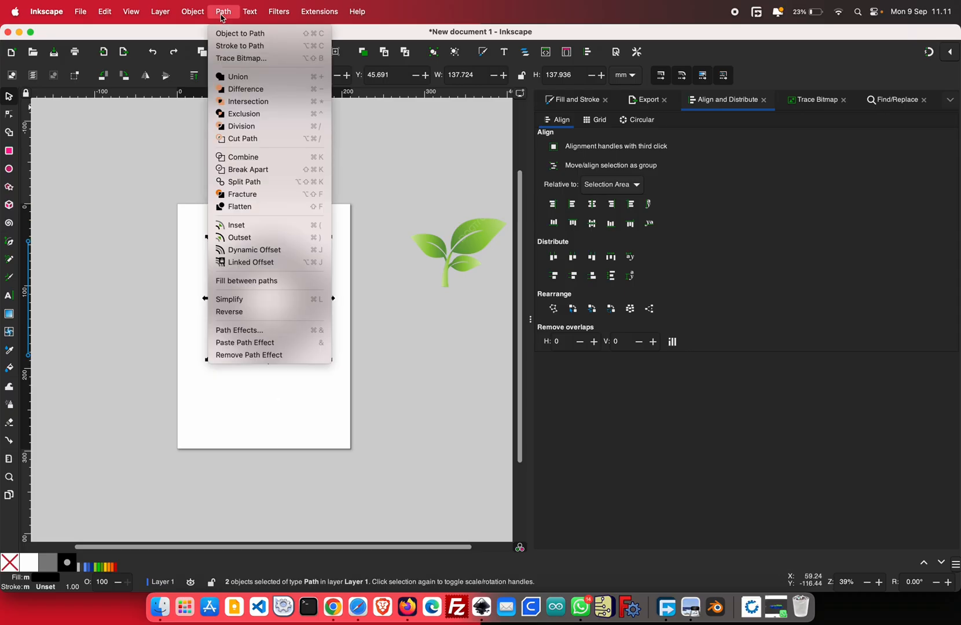
left_click(242, 80)
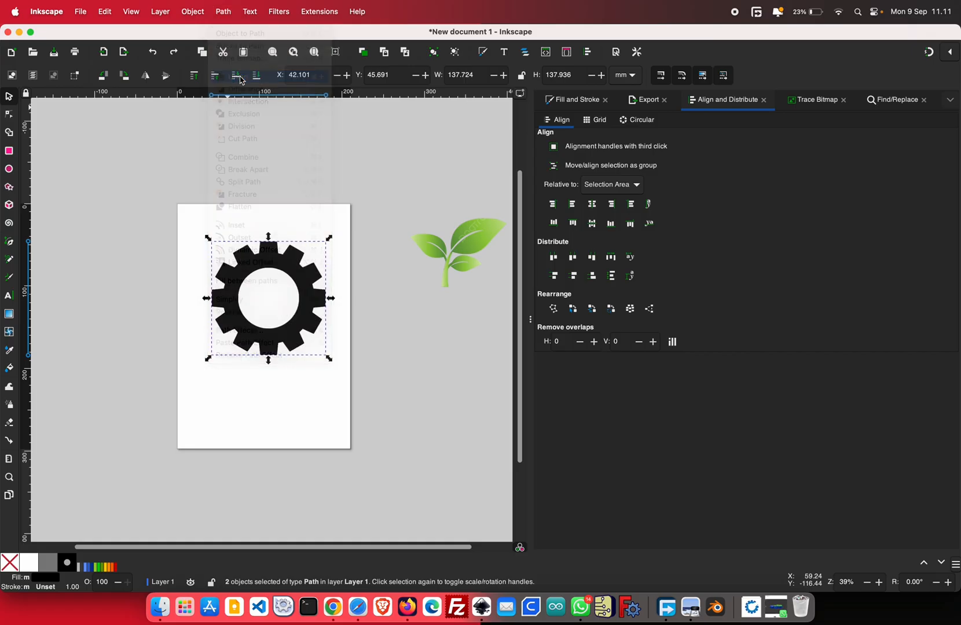
key("Escape")
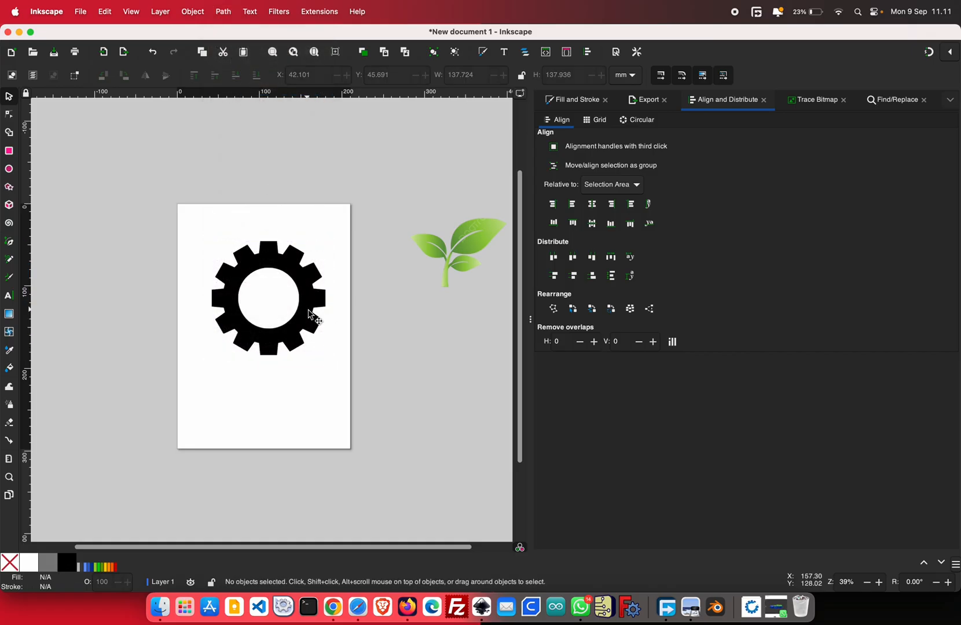
Export the selected gear path in Inkscape SVG format to the Downloads folder as gear.svg.
left_click(312, 316)
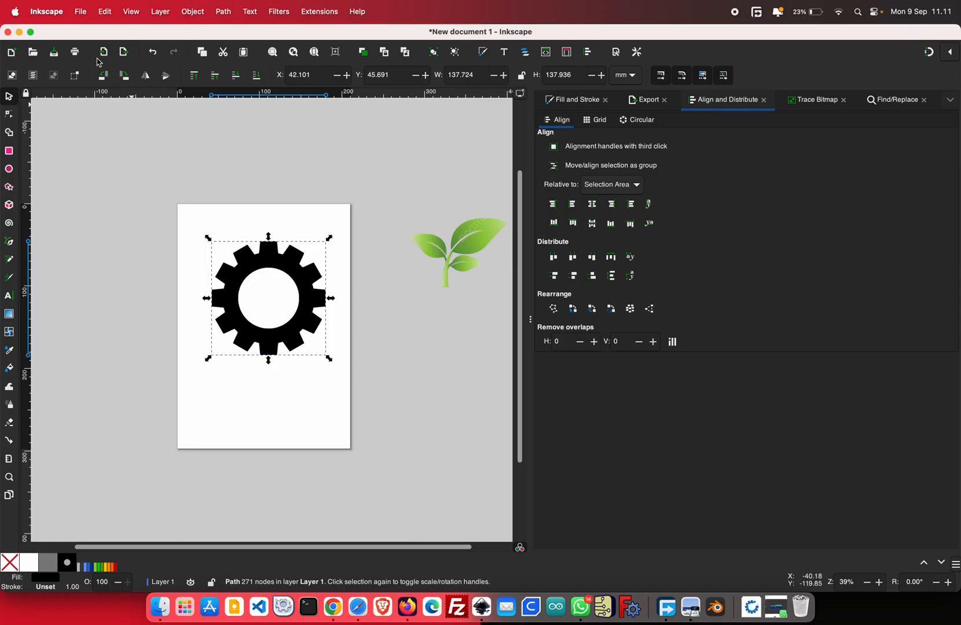
left_click(80, 12)
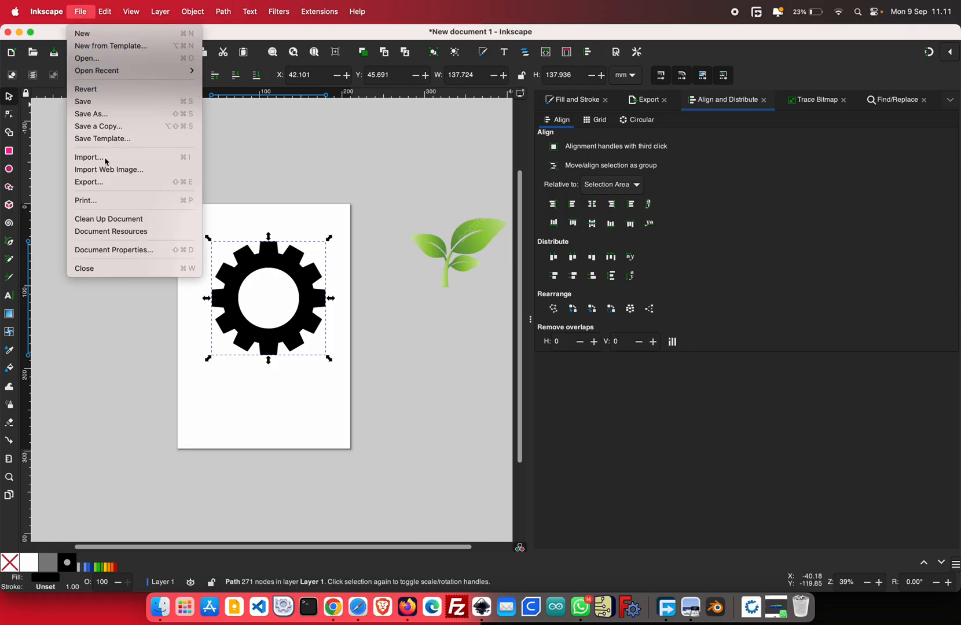
left_click(113, 183)
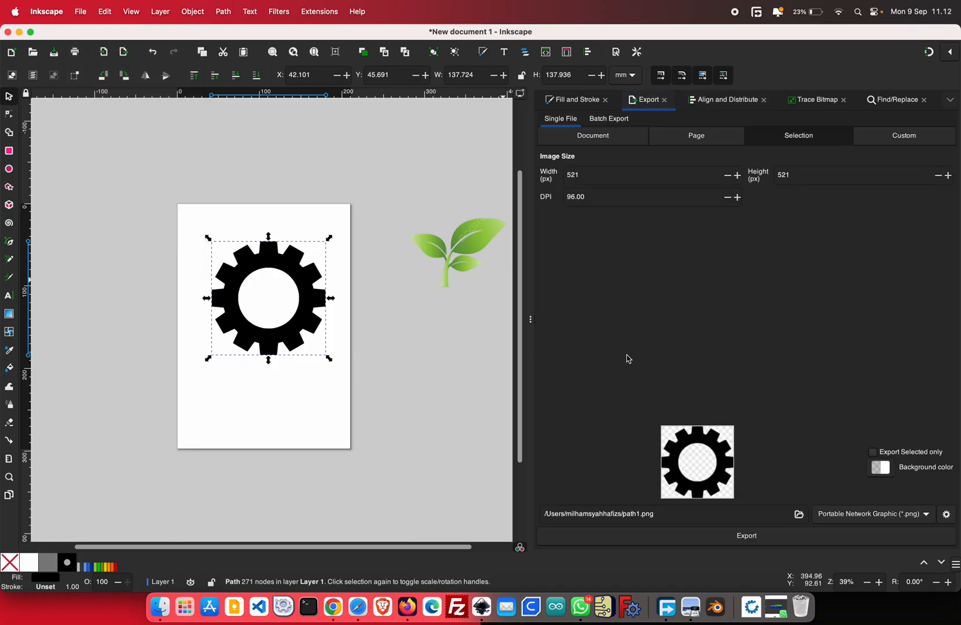
left_click(902, 518)
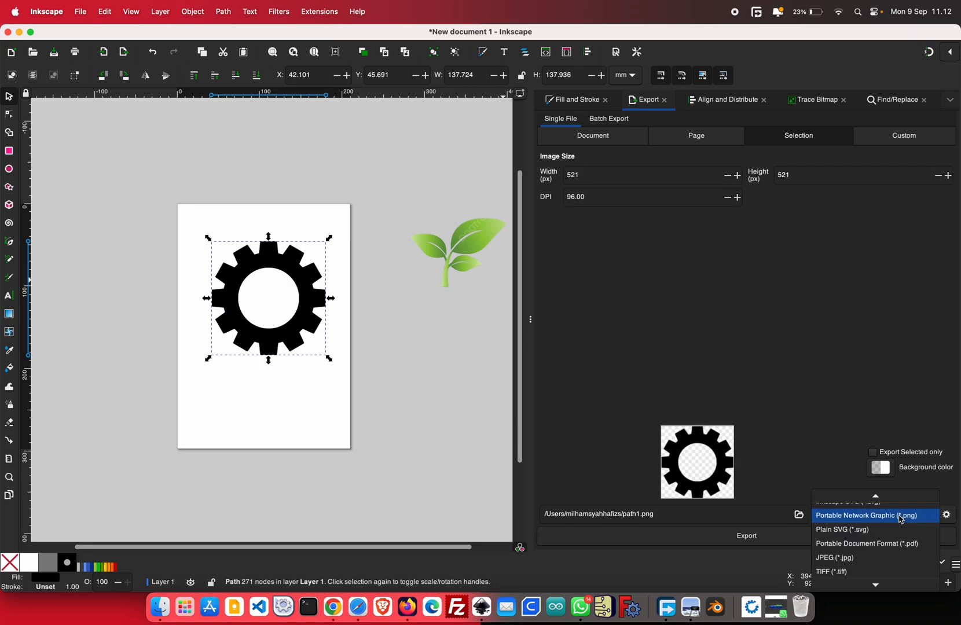
left_click(887, 530)
left_click(799, 515)
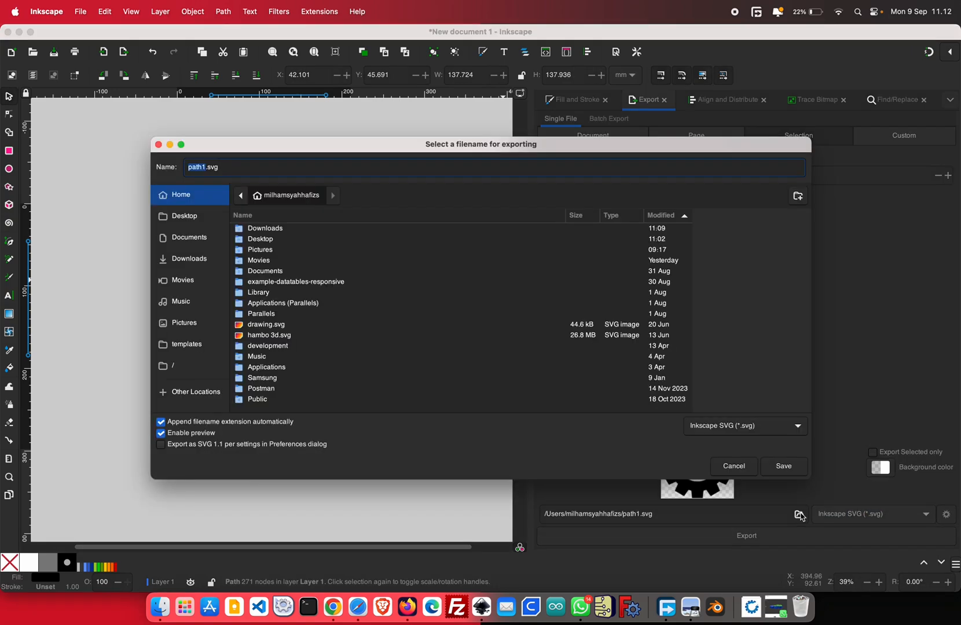
left_click(186, 259)
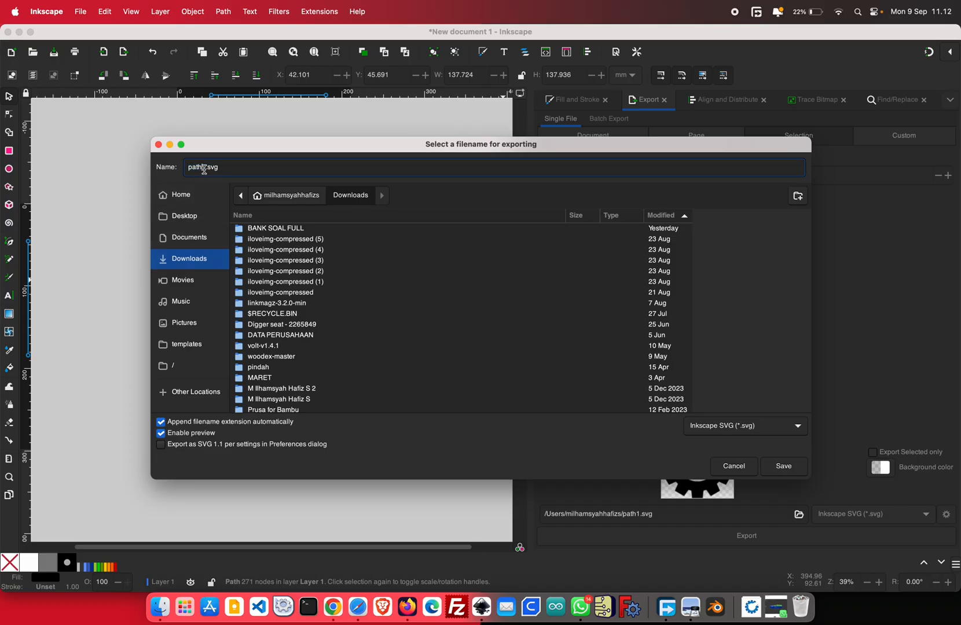
type("gear")
left_click(775, 468)
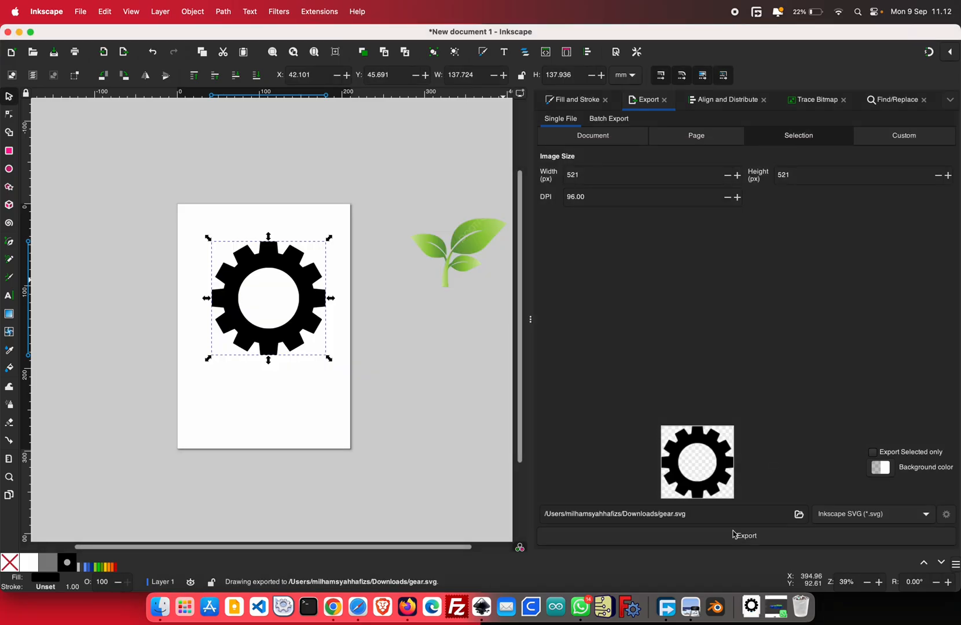
Switch to Blender and dismiss the splash screen to reach the empty scene.
left_click(719, 605)
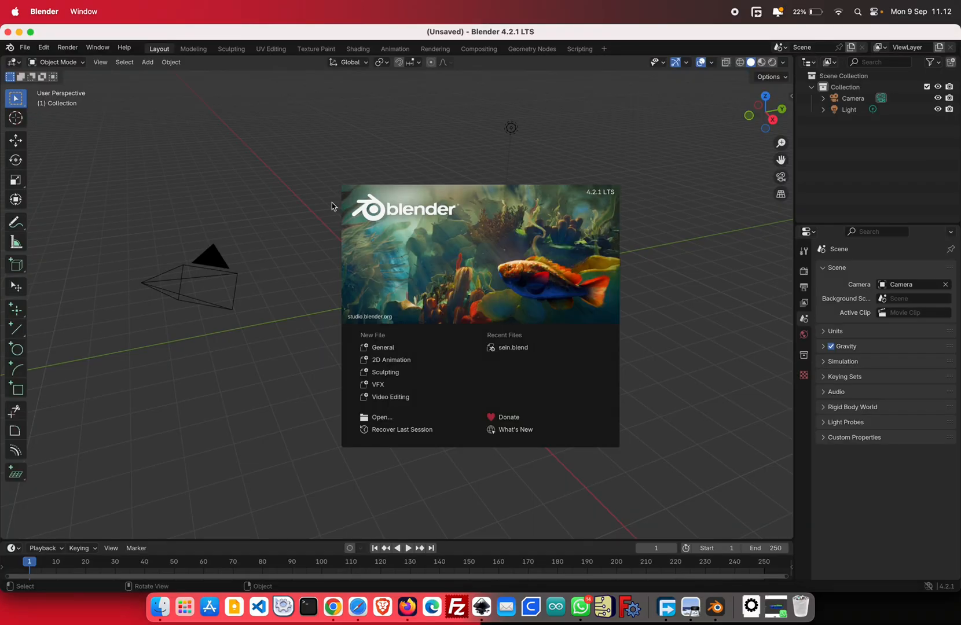
left_click(332, 206)
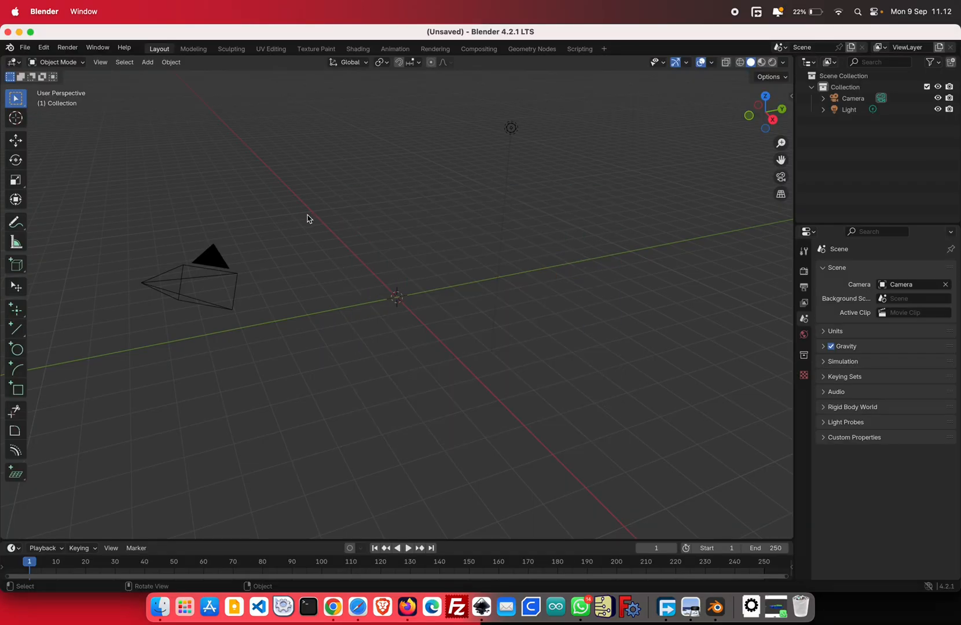
scroll(397, 301, "down", 3)
scroll(397, 301, "left", 10)
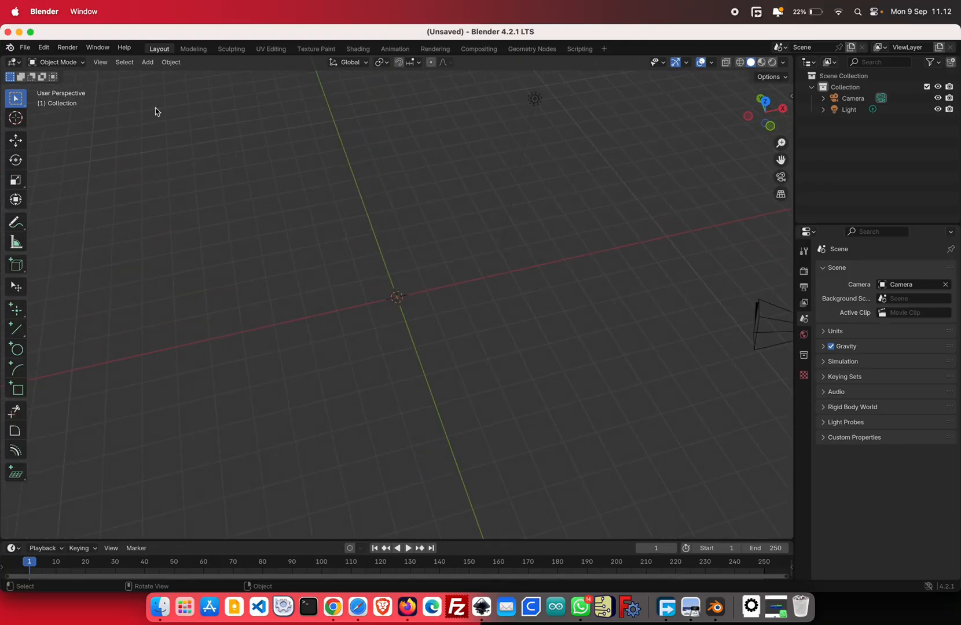
Import gear.svg from the Downloads folder as Scalable Vector Graphics.
left_click(25, 49)
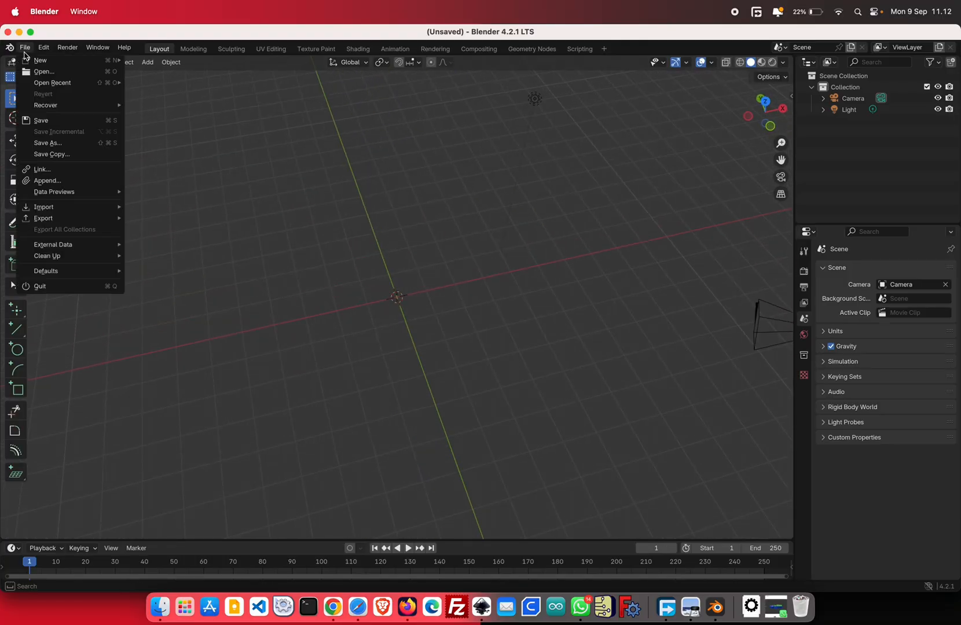
mouse_move(84, 207)
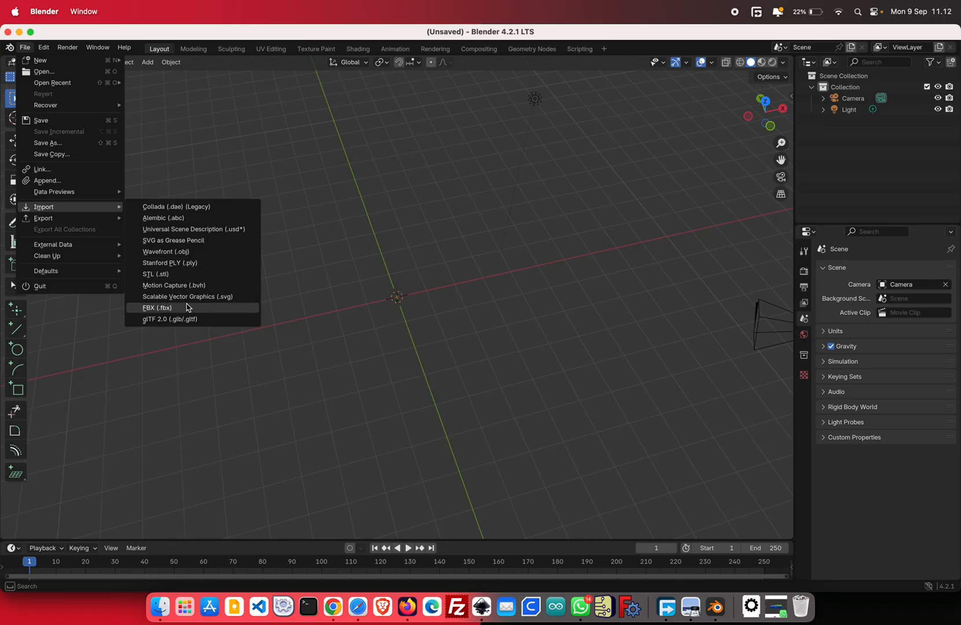
left_click(230, 297)
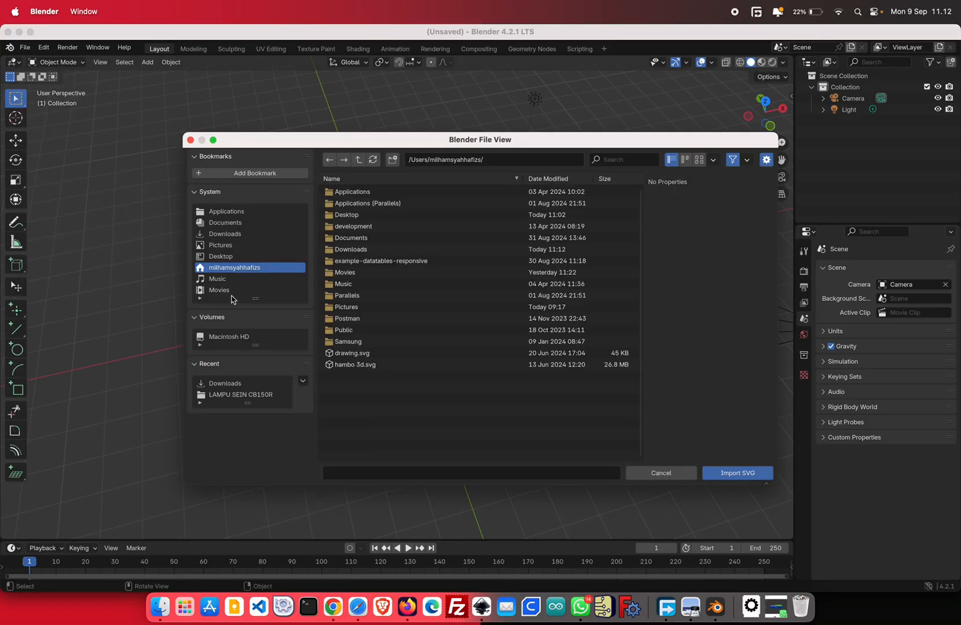
left_click(254, 235)
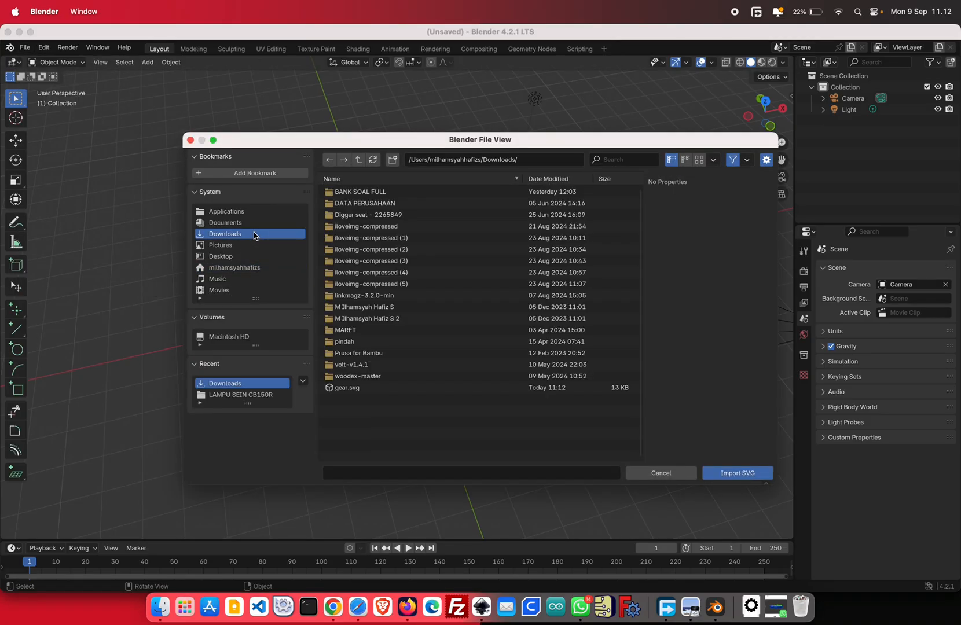
left_click(355, 387)
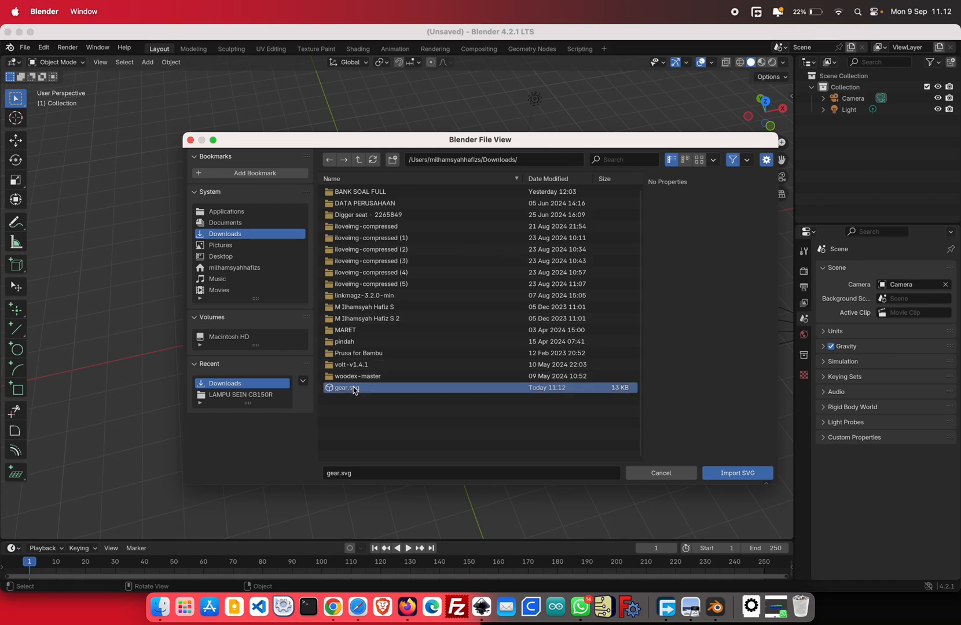
left_click(736, 474)
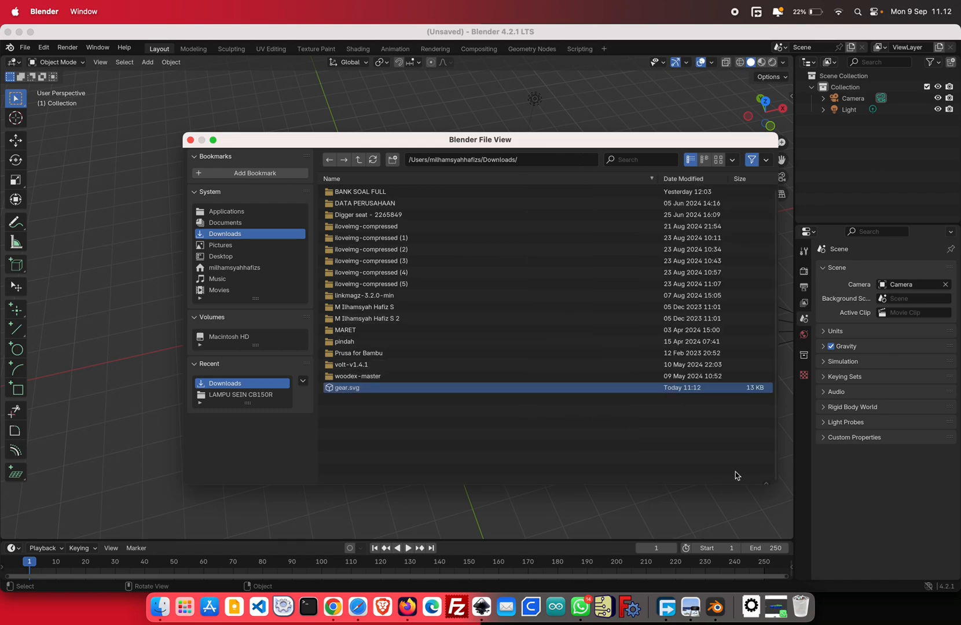
Select the imported gear curve, set its geometry Extrude value to 5 mm, and clear the selection.
left_click(765, 102)
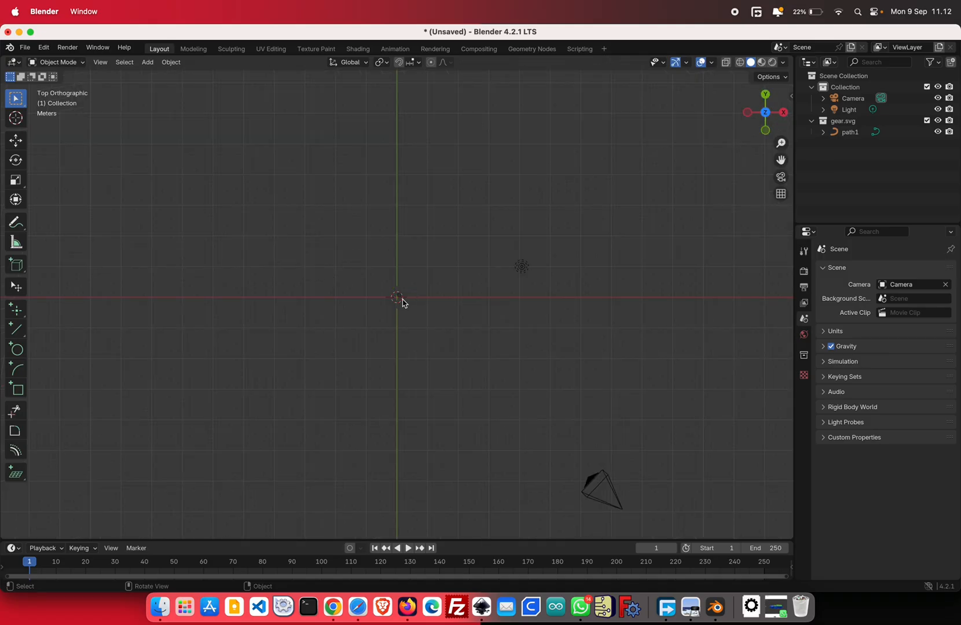
scroll(403, 302, "up", 8)
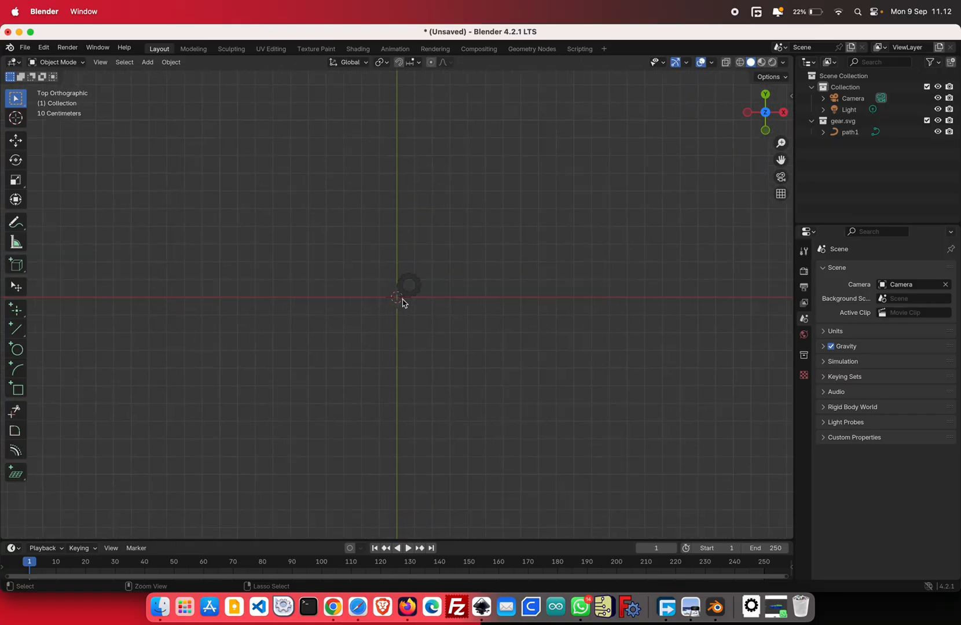
scroll(402, 301, "up", 10)
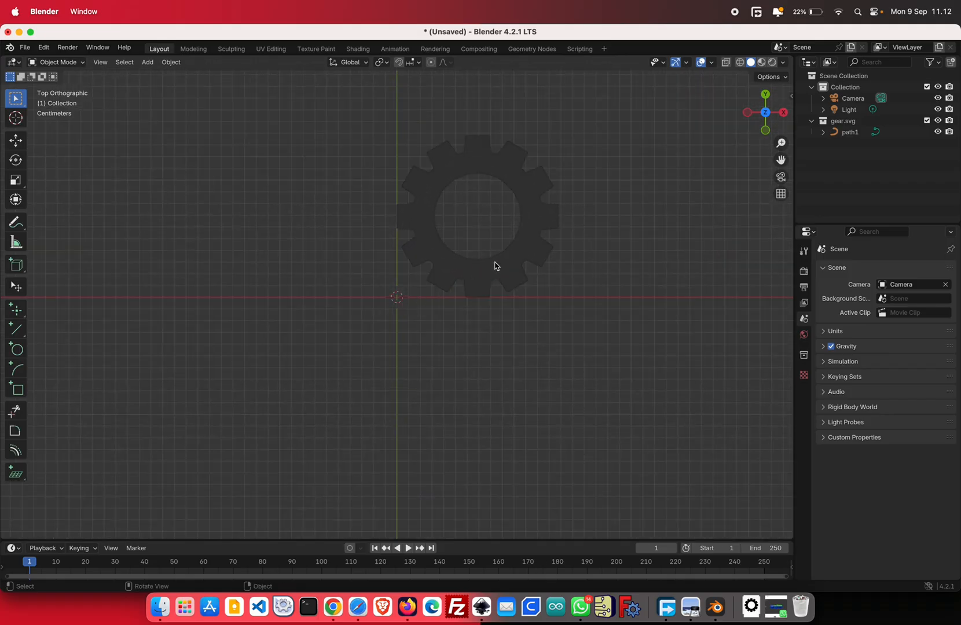
left_click(497, 267)
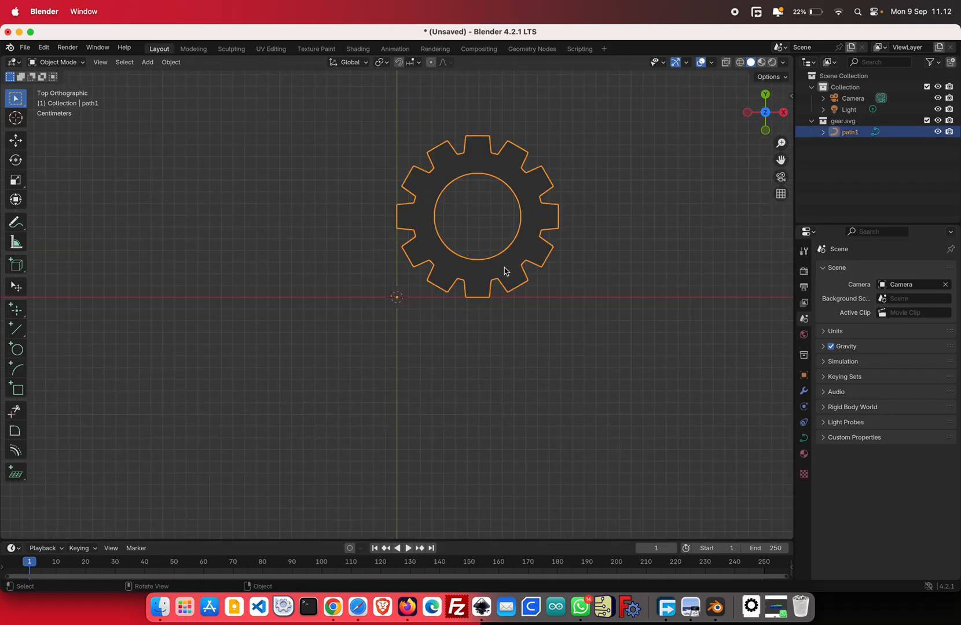
left_click(806, 441)
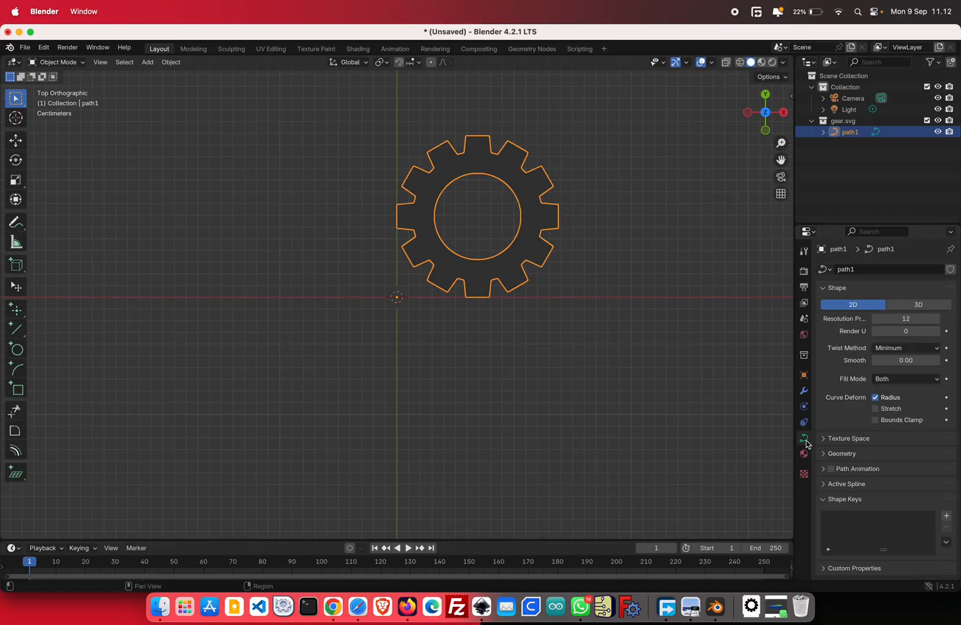
left_click(824, 455)
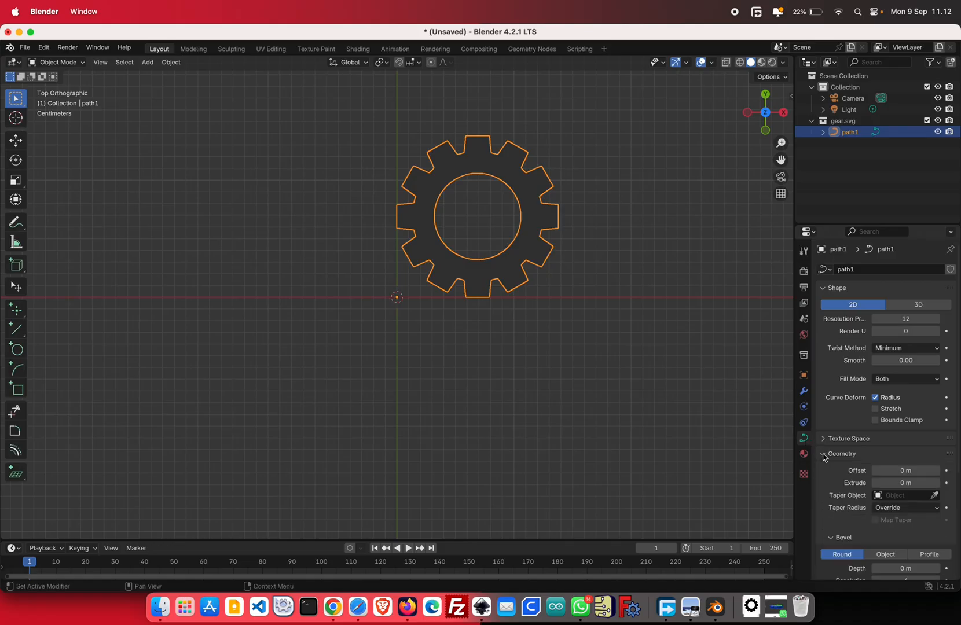
double_click(904, 484)
type("5mm")
key("Return")
left_click_drag(591, 332, 550, 319)
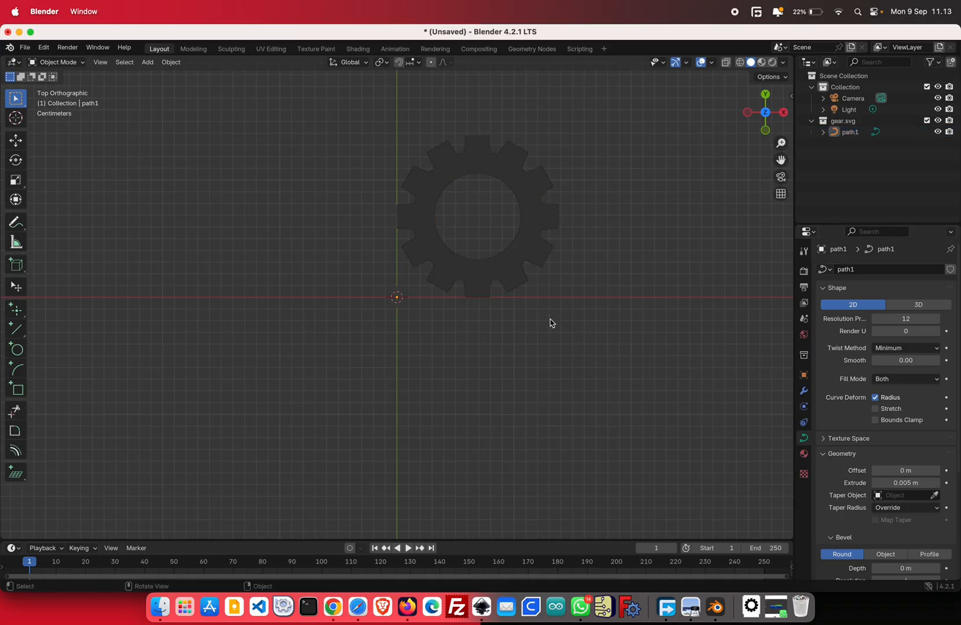
scroll(551, 320, "down", 8)
scroll(551, 322, "down", 5)
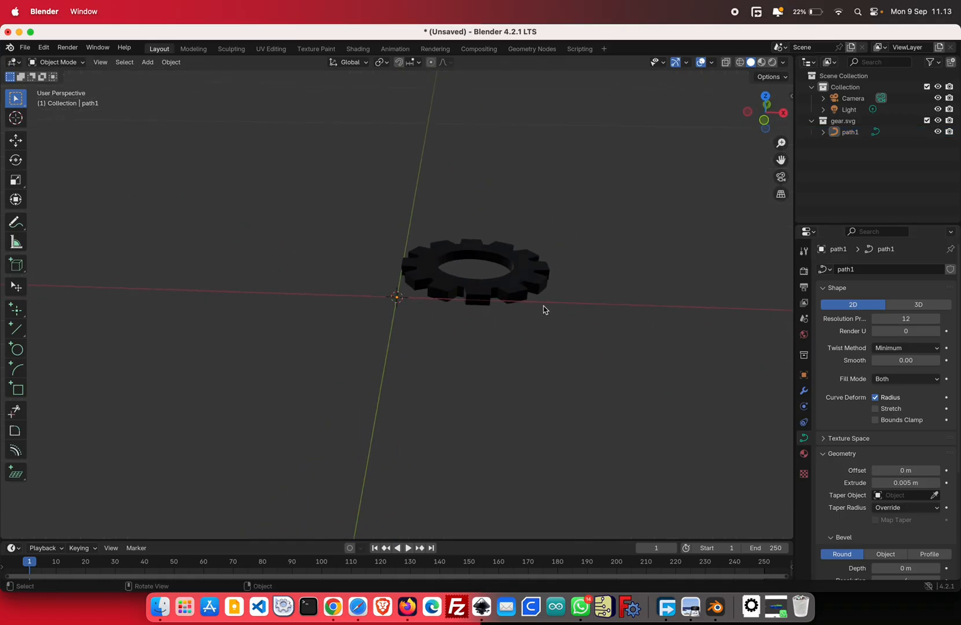
scroll(543, 308, "up", 5)
scroll(543, 308, "up", 2)
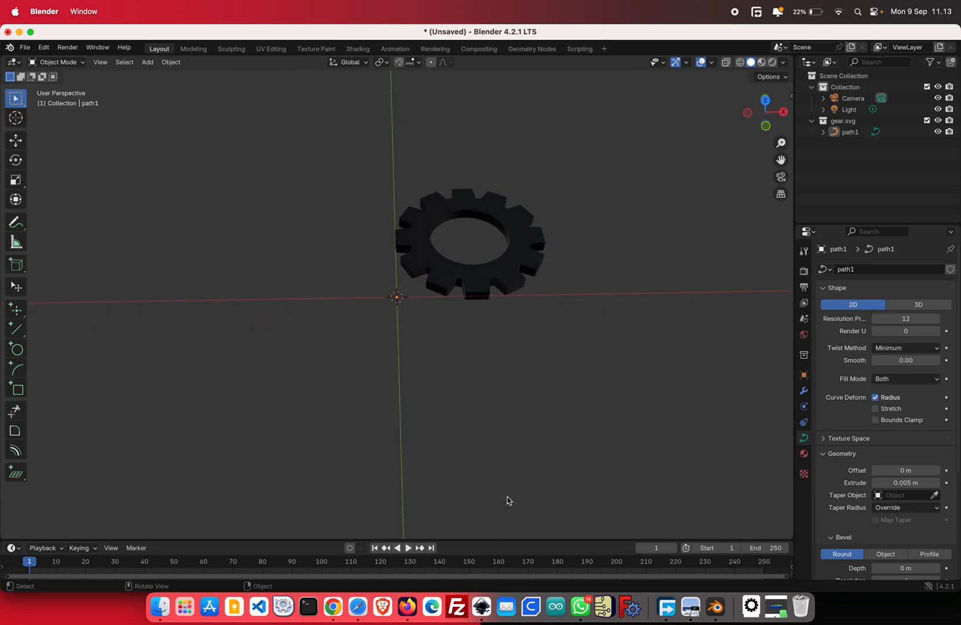
Switch to Inkscape, move the green leaves image closer to the page, and trace it with Brightness cutoff at threshold 0.876.
left_click(482, 607)
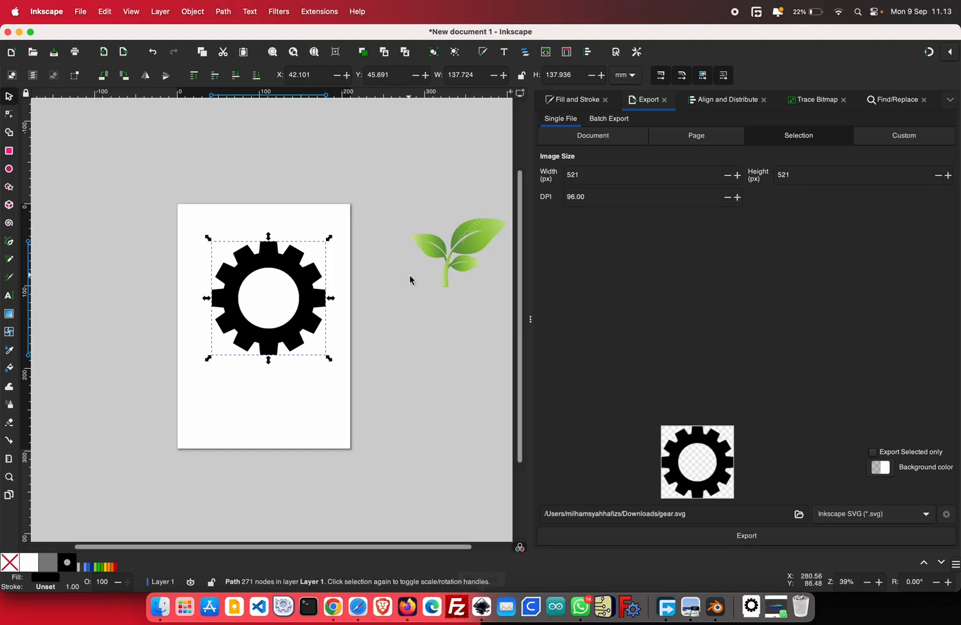
left_click_drag(458, 249, 422, 298)
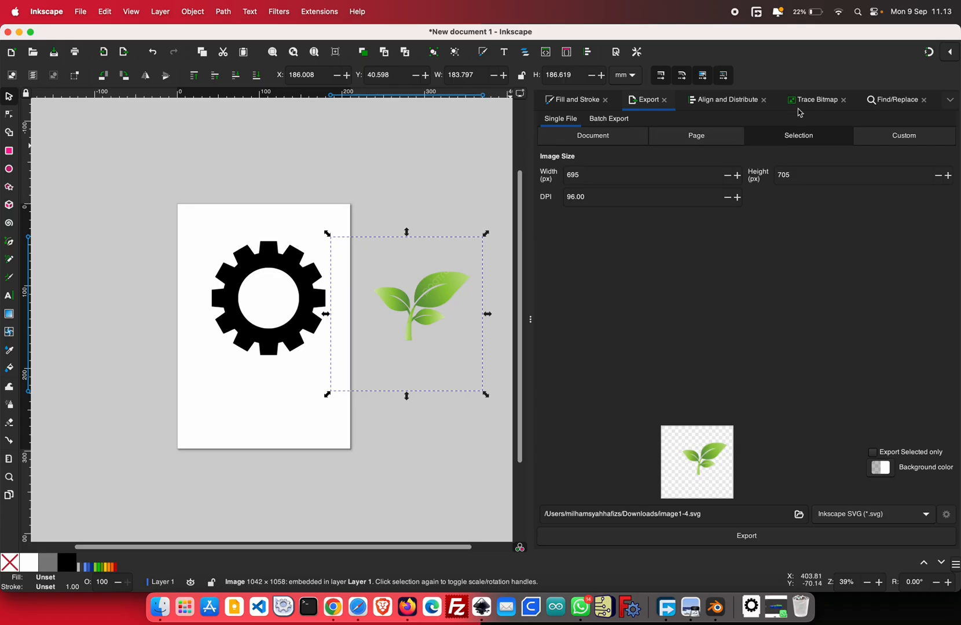
left_click(821, 100)
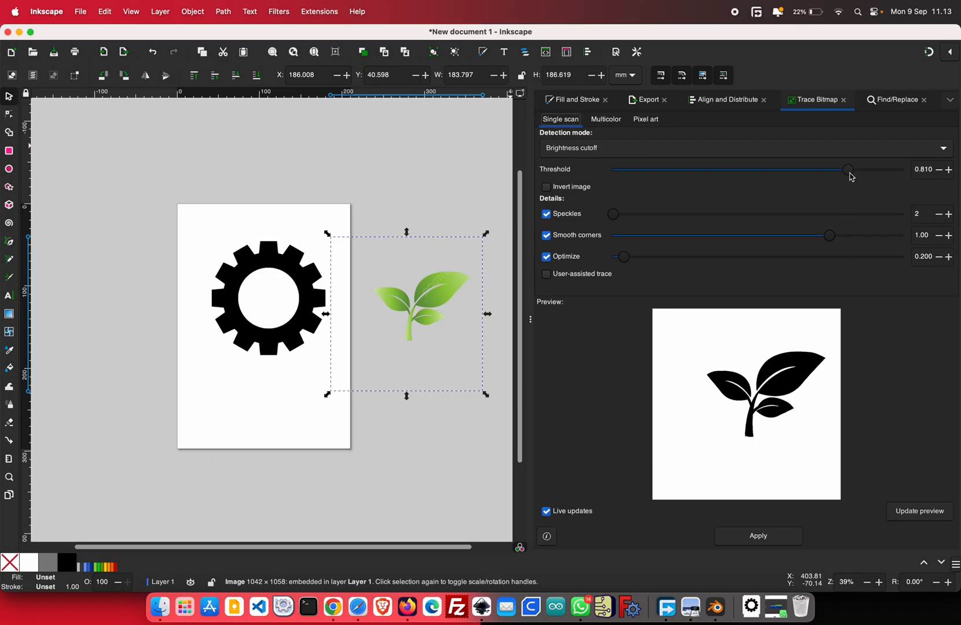
mouse_move(852, 177)
left_mouse_down()
mouse_move(882, 178)
mouse_move(871, 179)
left_mouse_up()
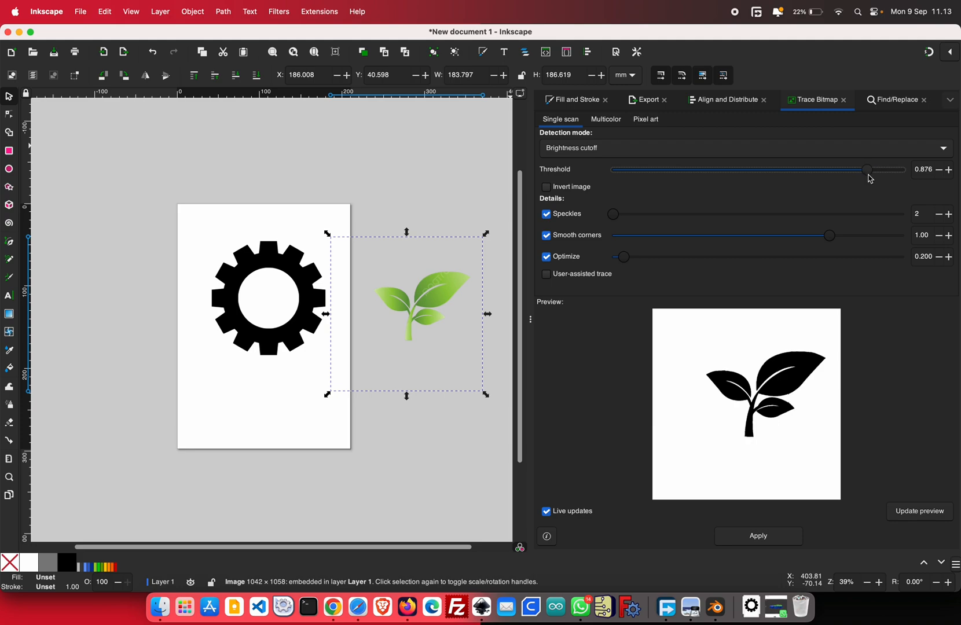
left_click(747, 538)
Move the traced leaves path to about X 179, Y 157 mm, delete the original green image, and select the path.
left_click_drag(435, 309, 385, 376)
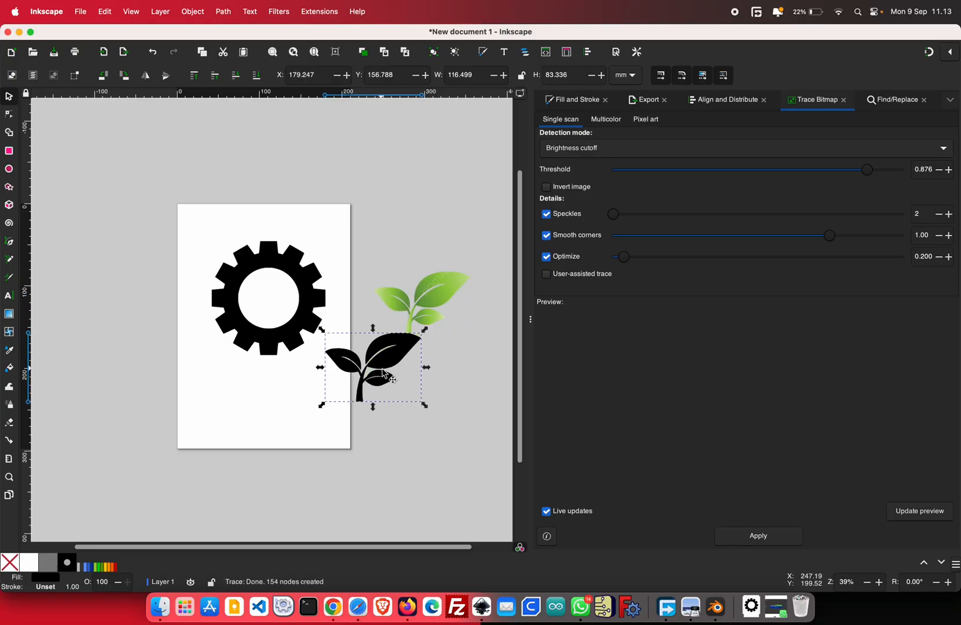
left_click(433, 302)
key("Delete")
left_click(382, 351)
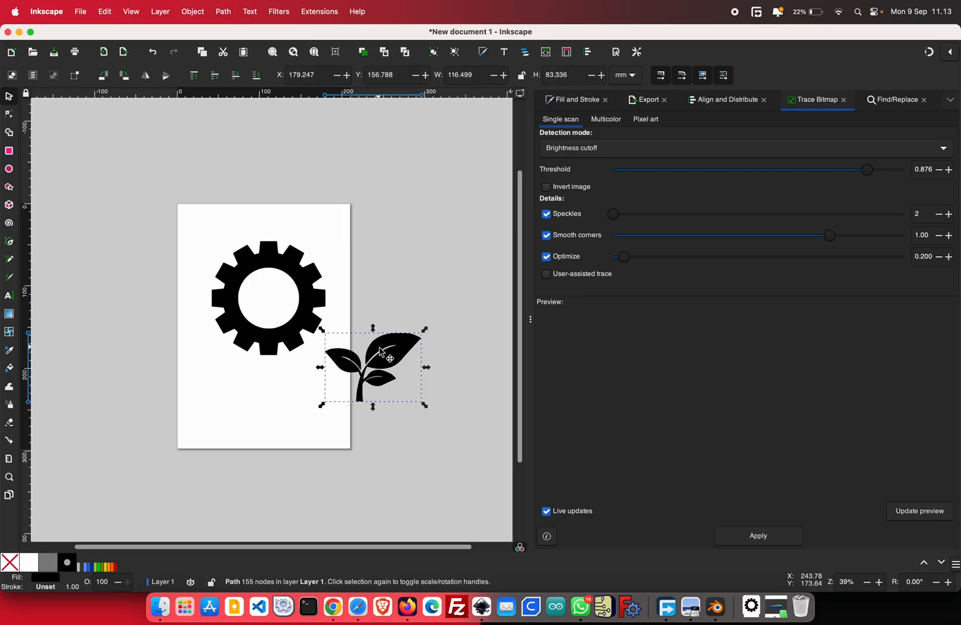
Export the selected leaves path in Inkscape SVG format to the Downloads folder as daun.svg.
left_click(79, 13)
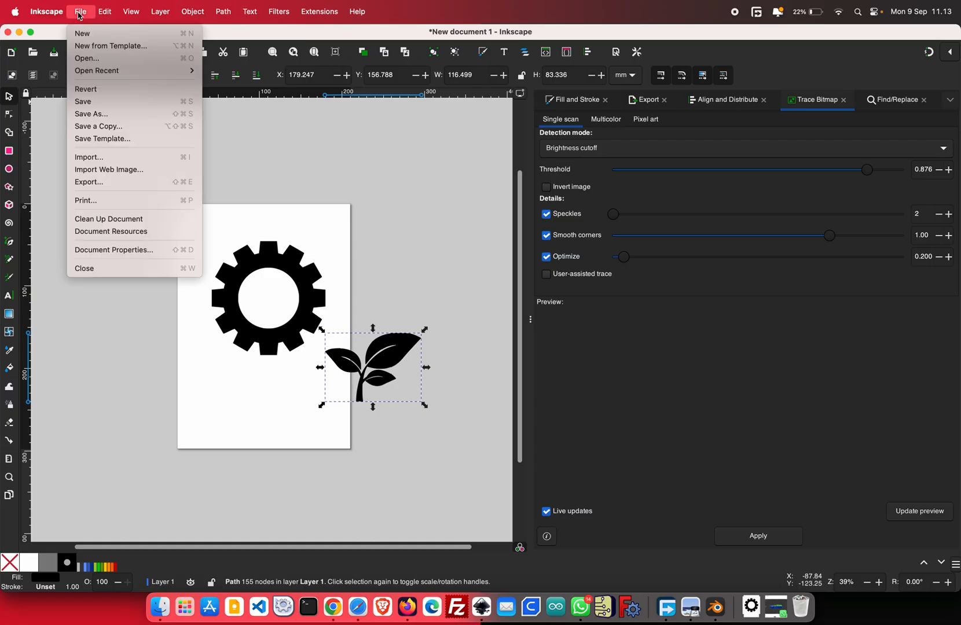
left_click(122, 182)
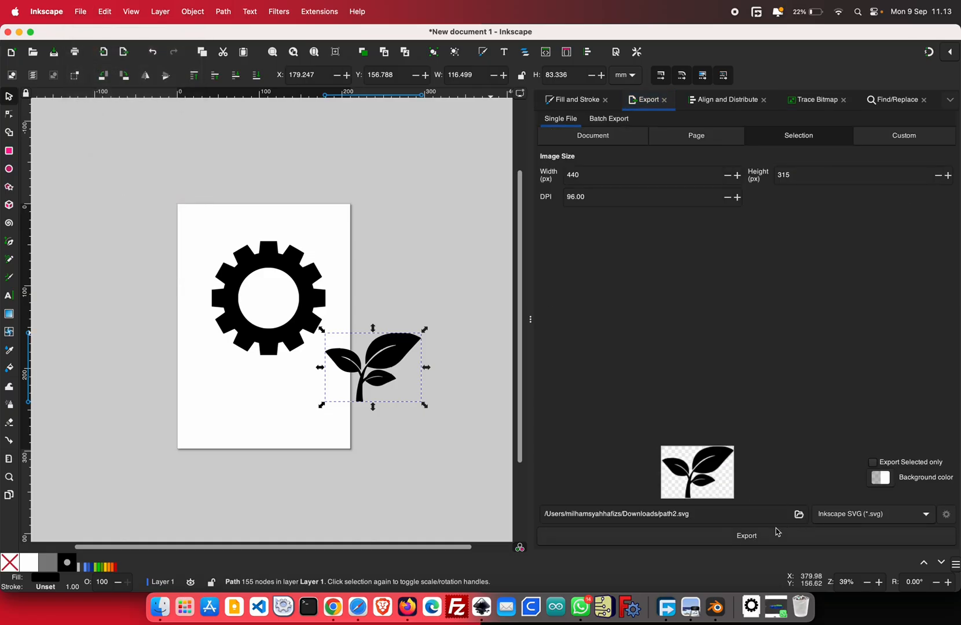
left_click(677, 514)
key("BackSpace")
key("BackSpace")
key("BackSpace")
key("BackSpace")
type("daun")
left_click(733, 540)
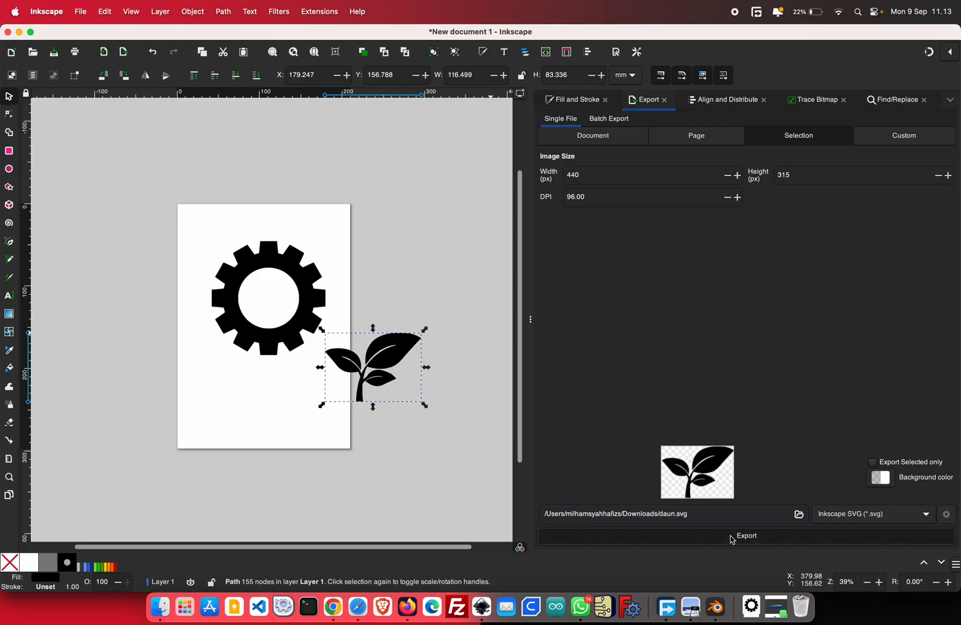
Switch to Blender and import daun.svg from the Downloads folder as Scalable Vector Graphics.
left_click(717, 606)
left_click(25, 47)
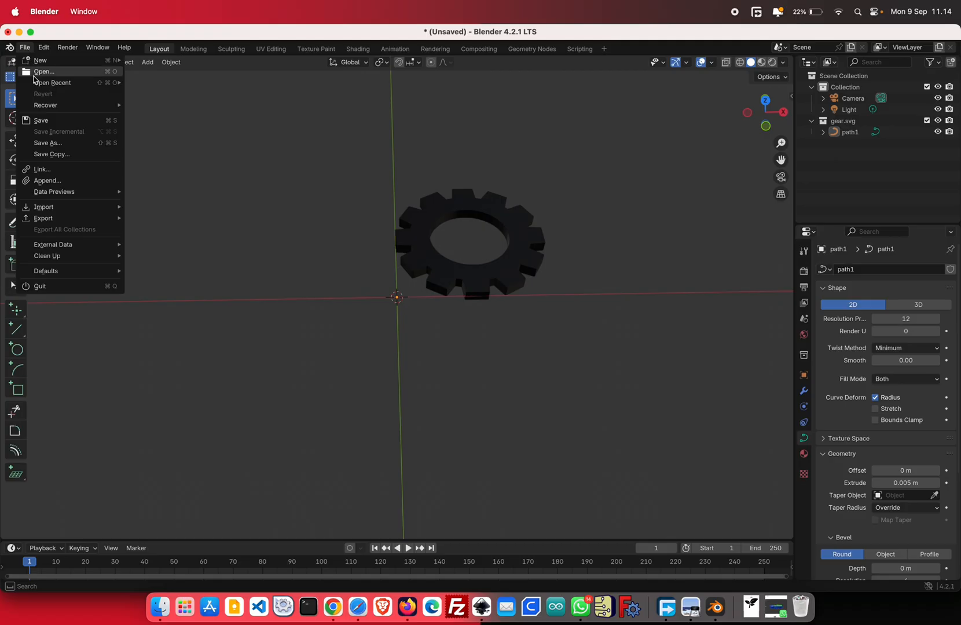
mouse_move(73, 214)
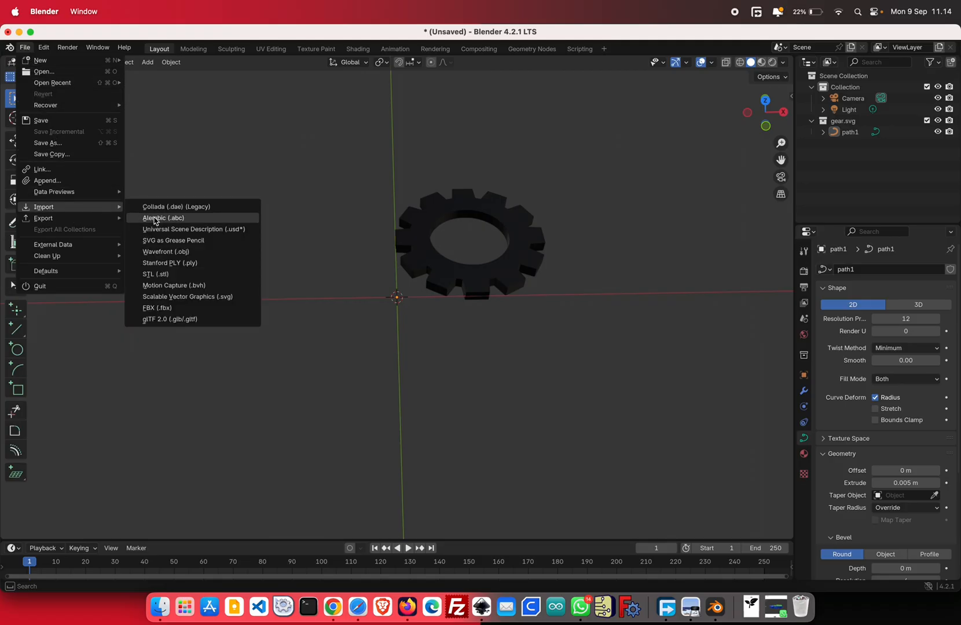
left_click(180, 297)
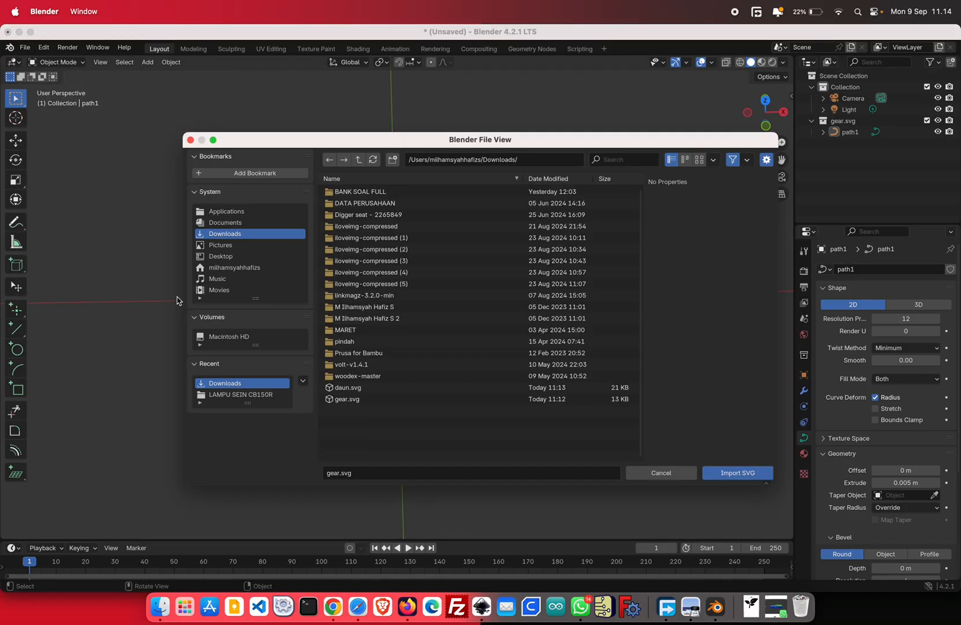
left_click(364, 388)
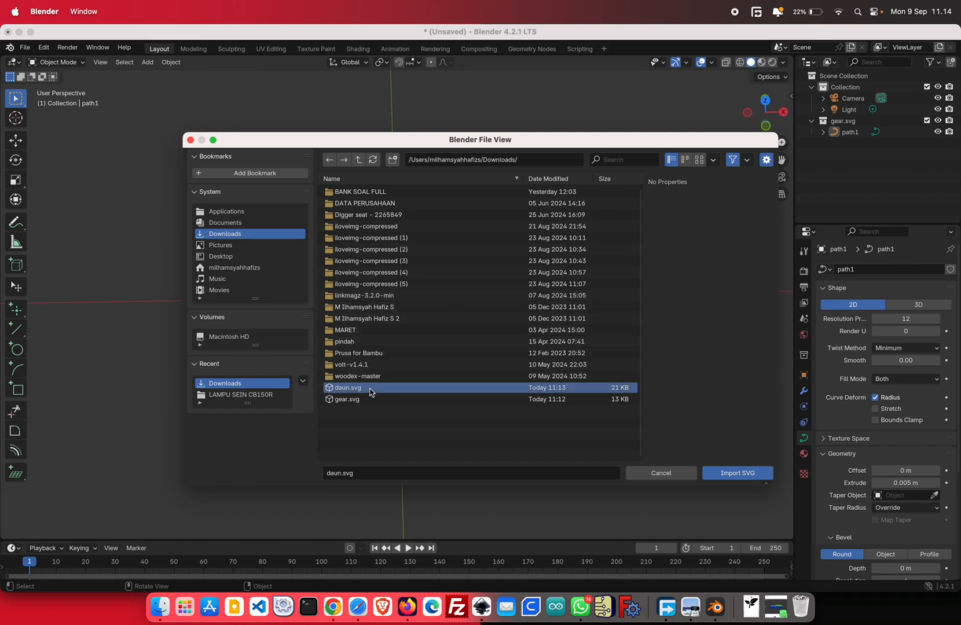
left_click(731, 472)
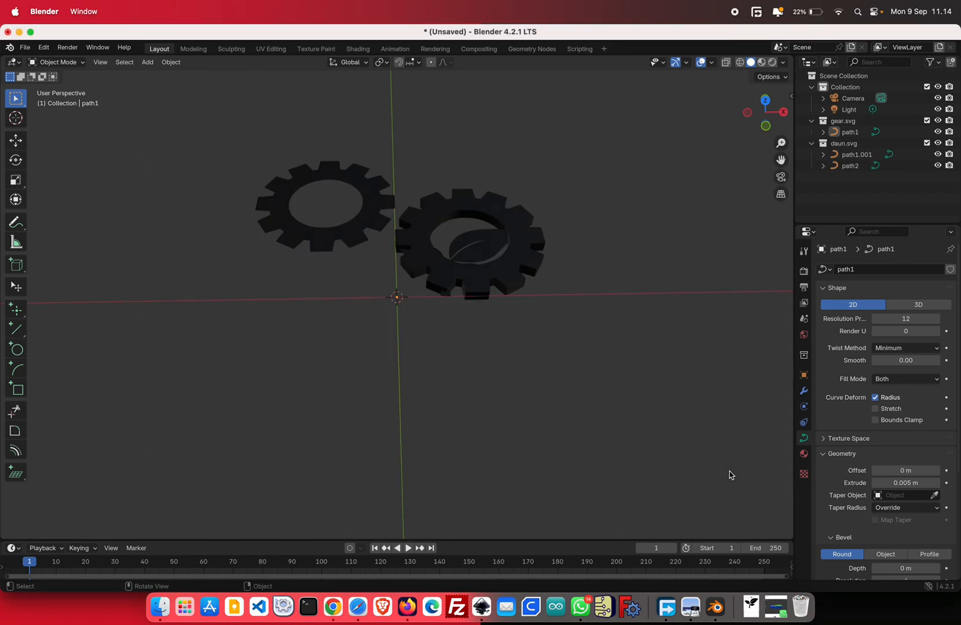
Delete the duplicate flat gear and the leaves curve that came in with daun.svg.
left_click(380, 203)
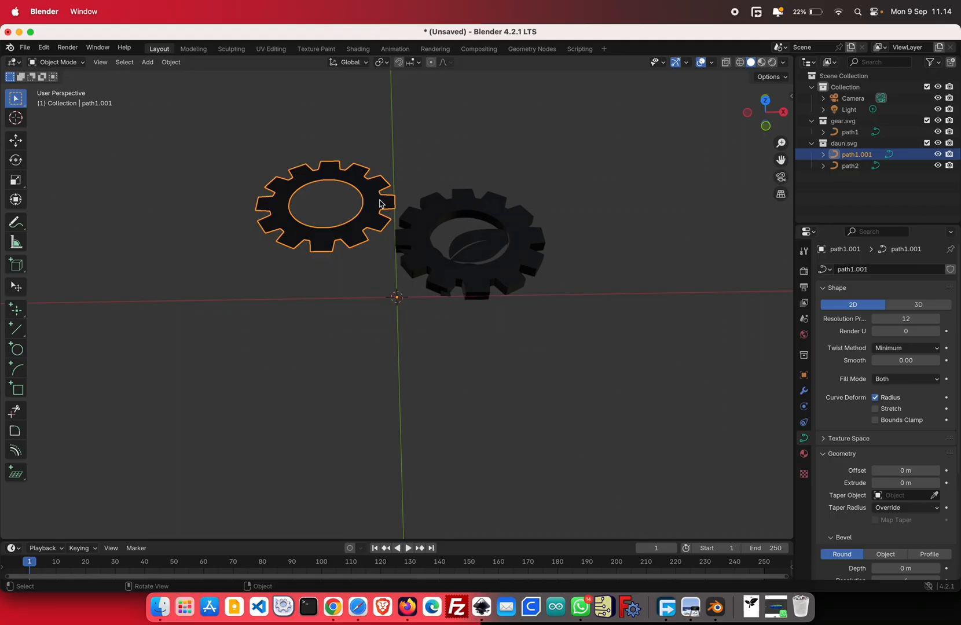
key("x")
left_click(380, 203)
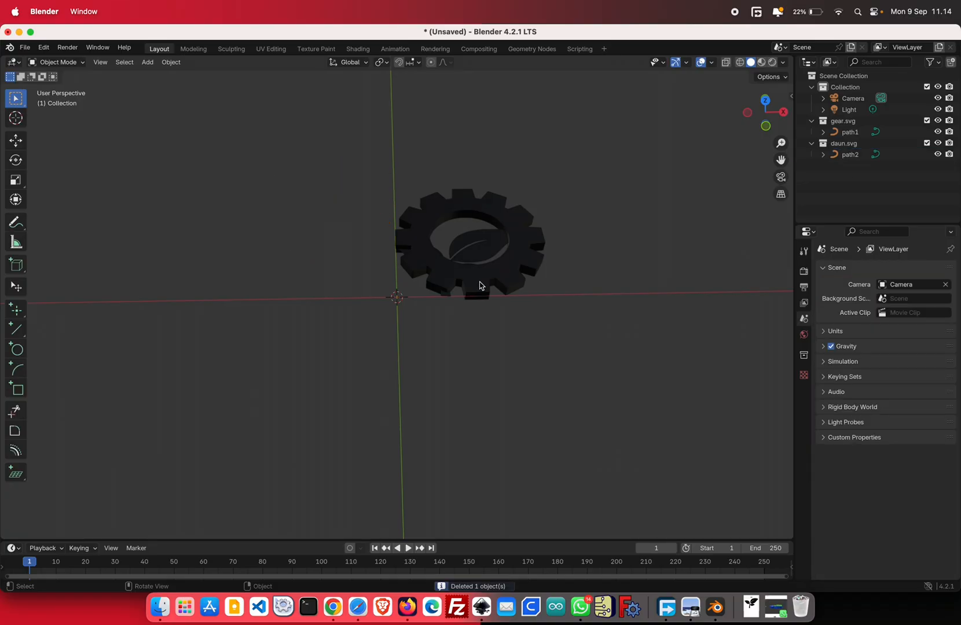
left_click(483, 260)
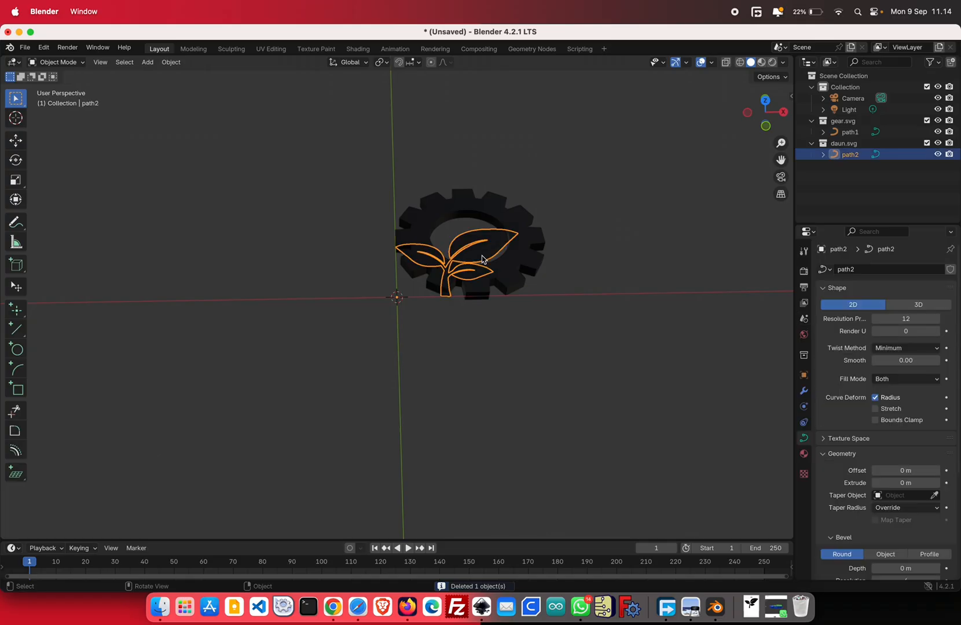
key("x")
left_click(483, 260)
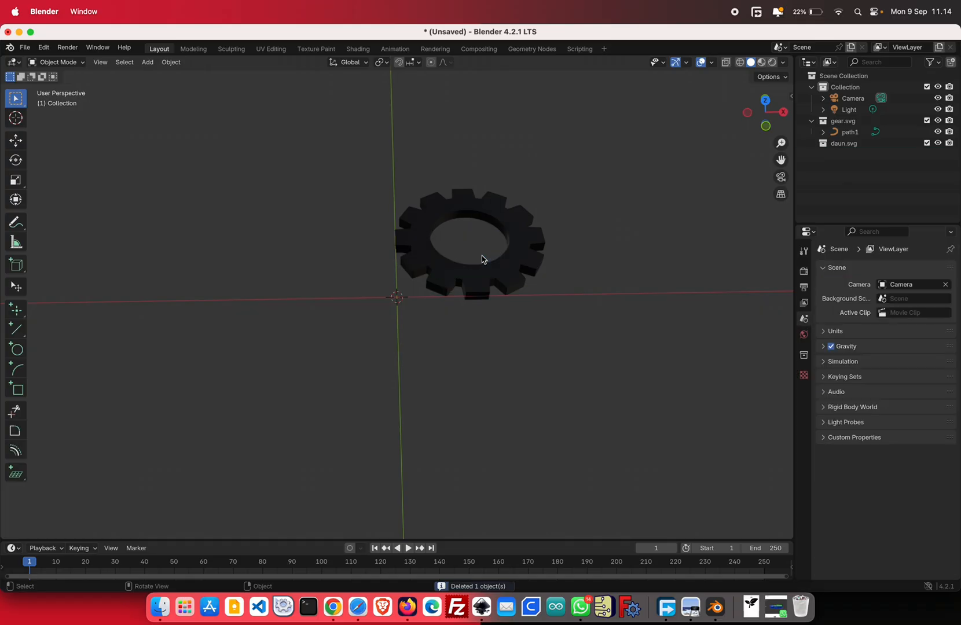
Switch to Inkscape and re-export the leaves path with Export Selected only enabled, overwriting daun.svg in the Downloads folder.
key("super+Tab")
left_click(418, 309)
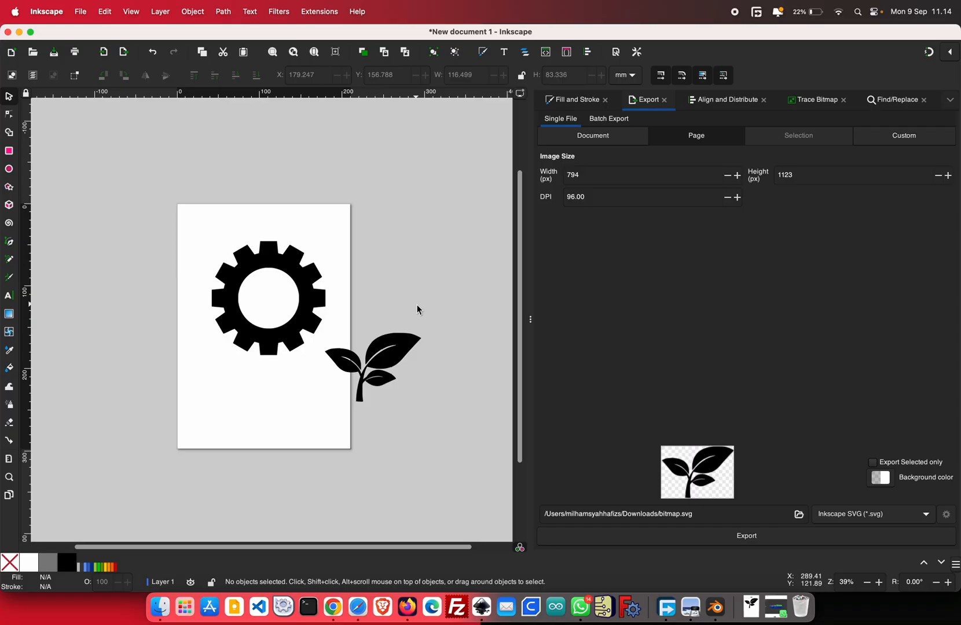
left_click(401, 374)
left_click(427, 367)
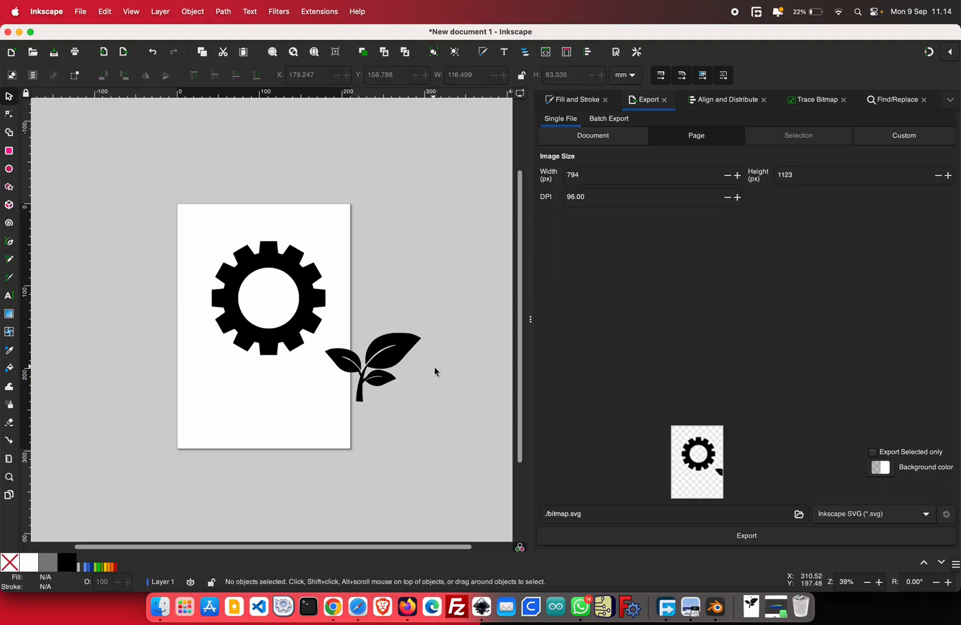
left_click(405, 358)
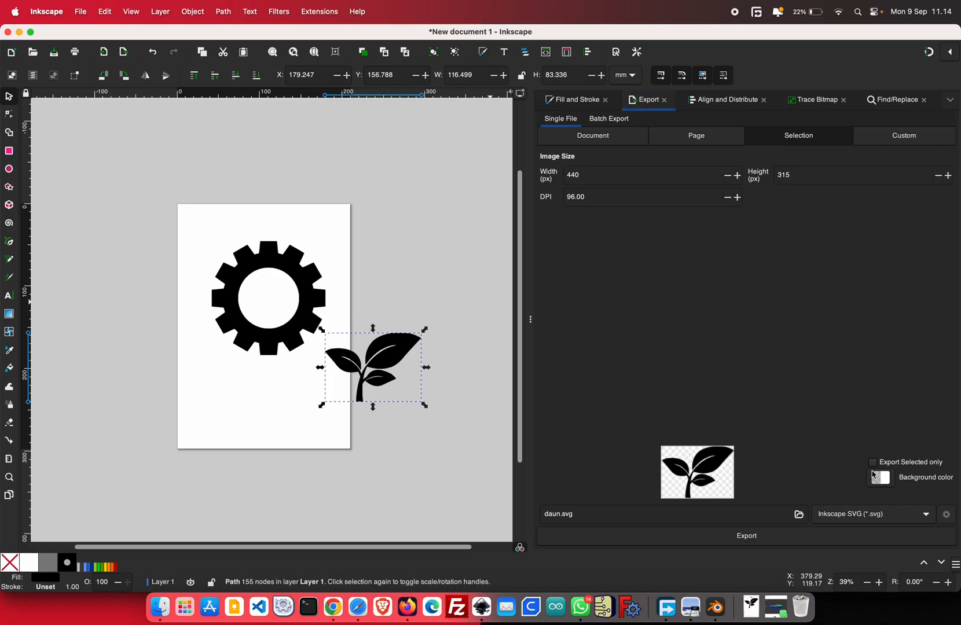
left_click(875, 464)
left_click(799, 515)
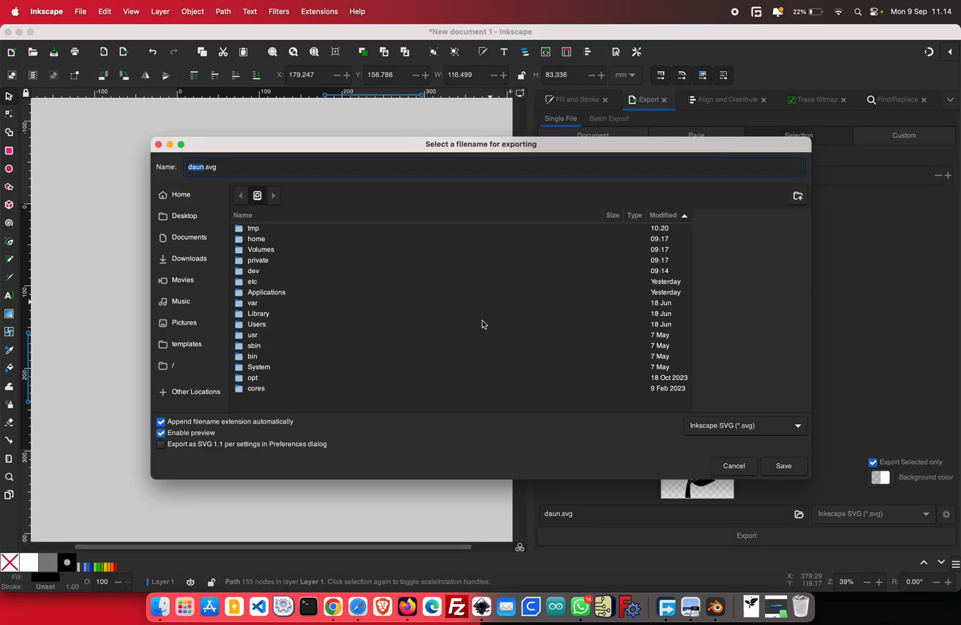
left_click(202, 264)
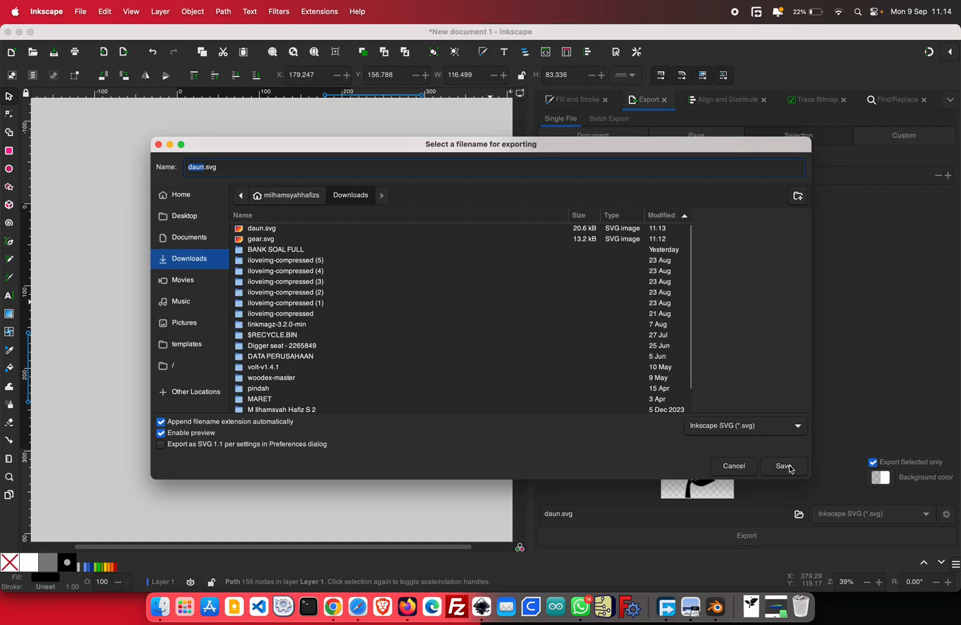
left_click(791, 468)
left_click(571, 347)
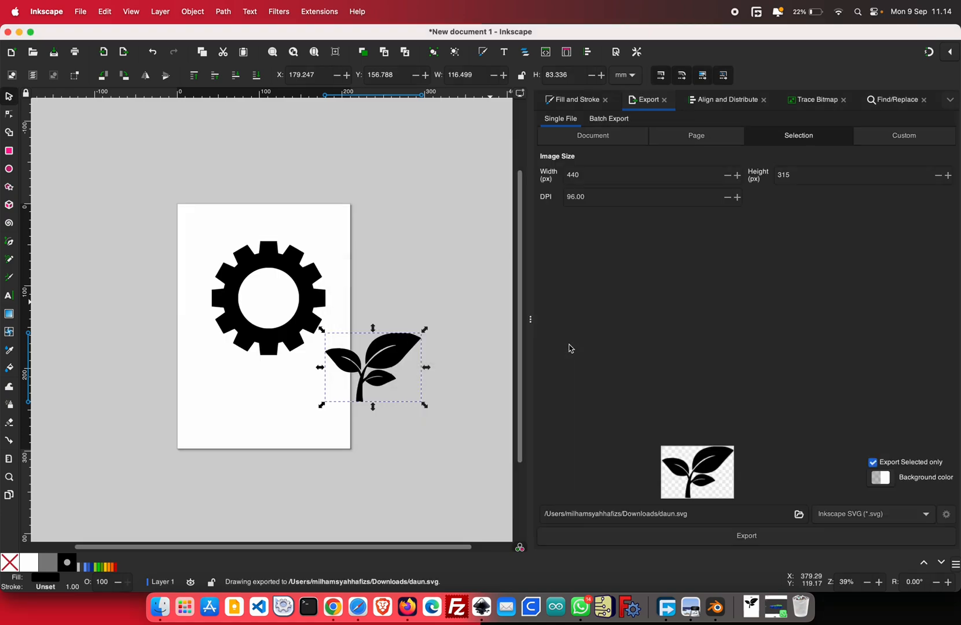
Return to Blender and import the re-exported daun.svg from Downloads as Scalable Vector Graphics.
left_click(715, 606)
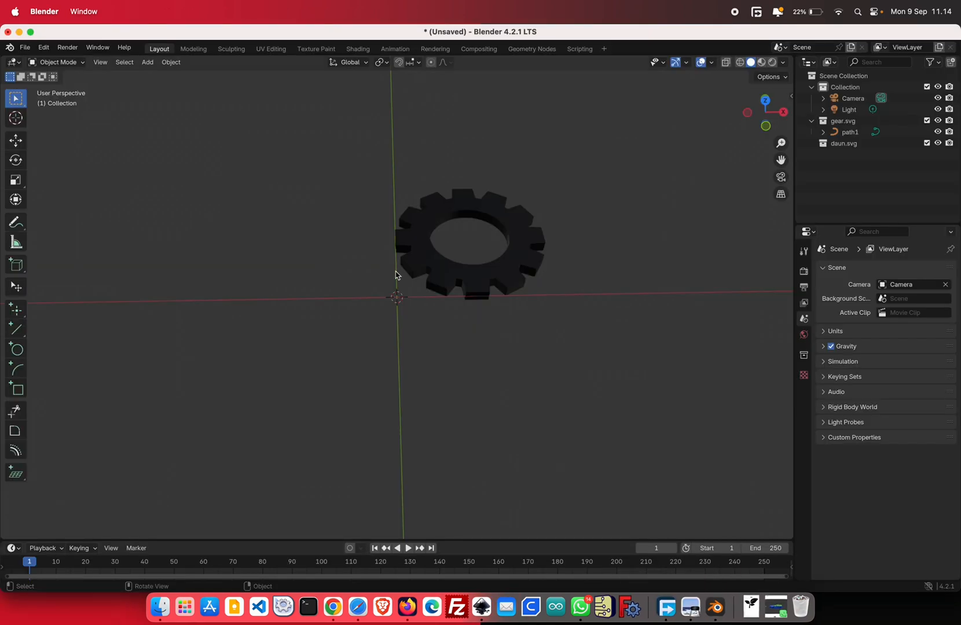
left_click(25, 47)
mouse_move(74, 221)
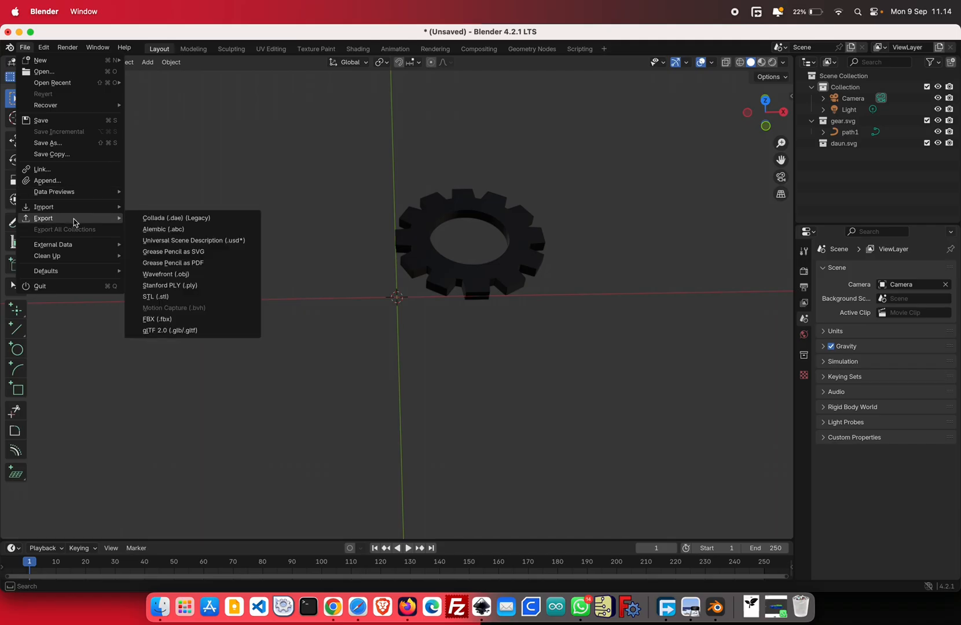
left_click(164, 296)
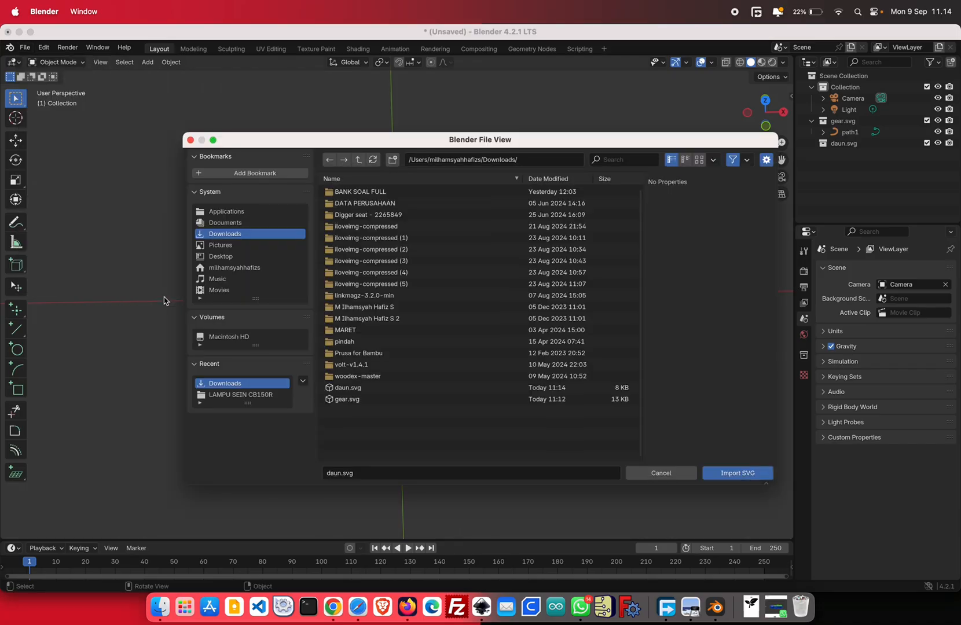
left_click(371, 390)
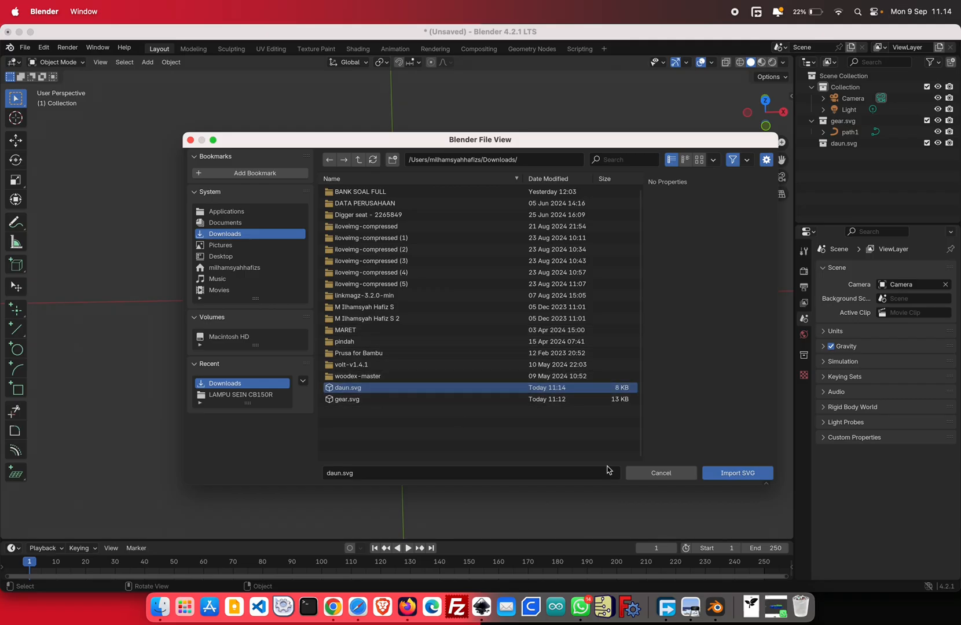
left_click(729, 479)
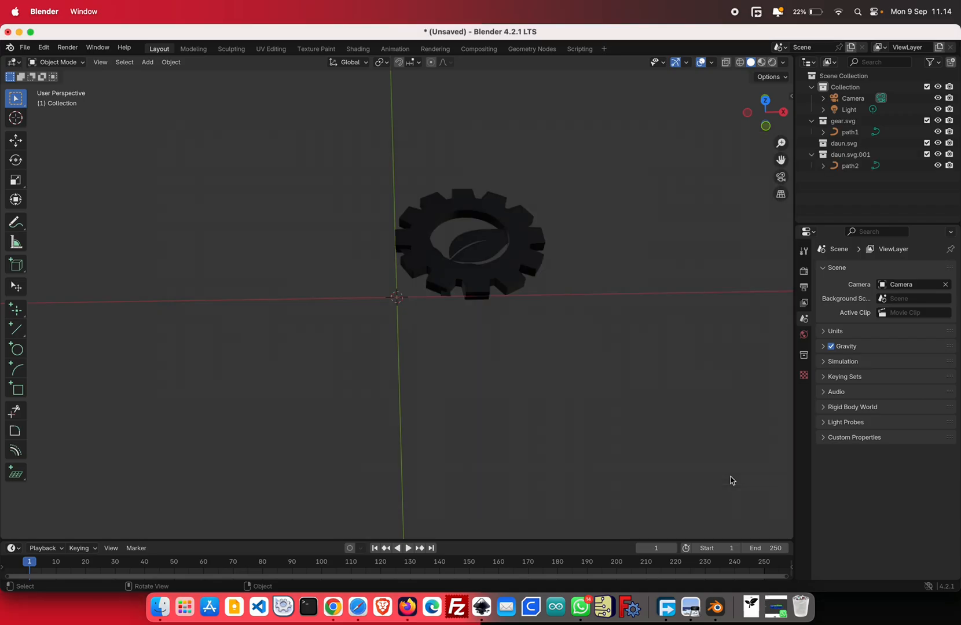
Select the imported leaves curve and set its geometry Extrude value to 3 mm.
left_click(492, 251)
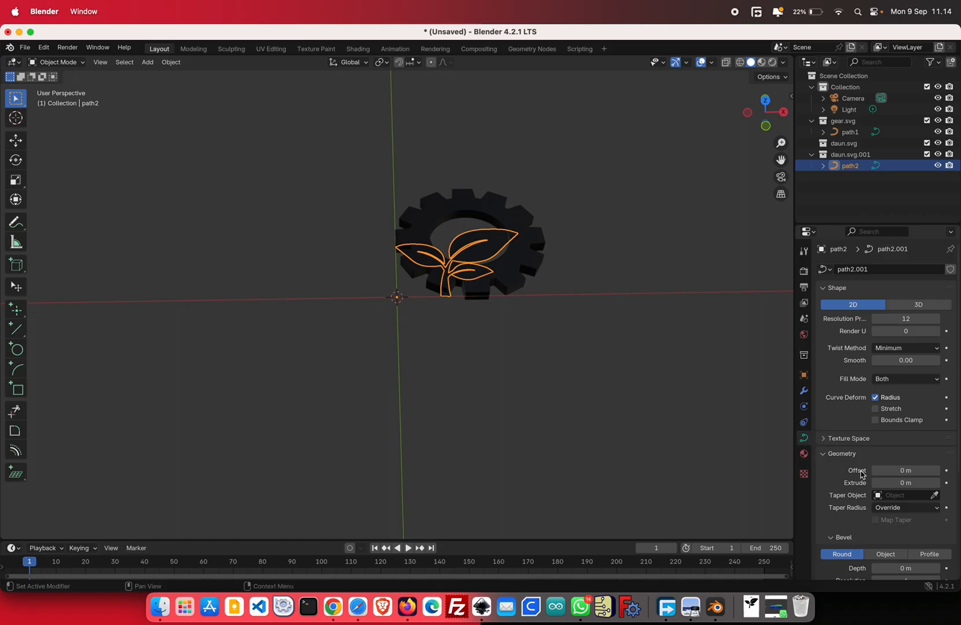
left_click(899, 482)
type("3mm")
key("Return")
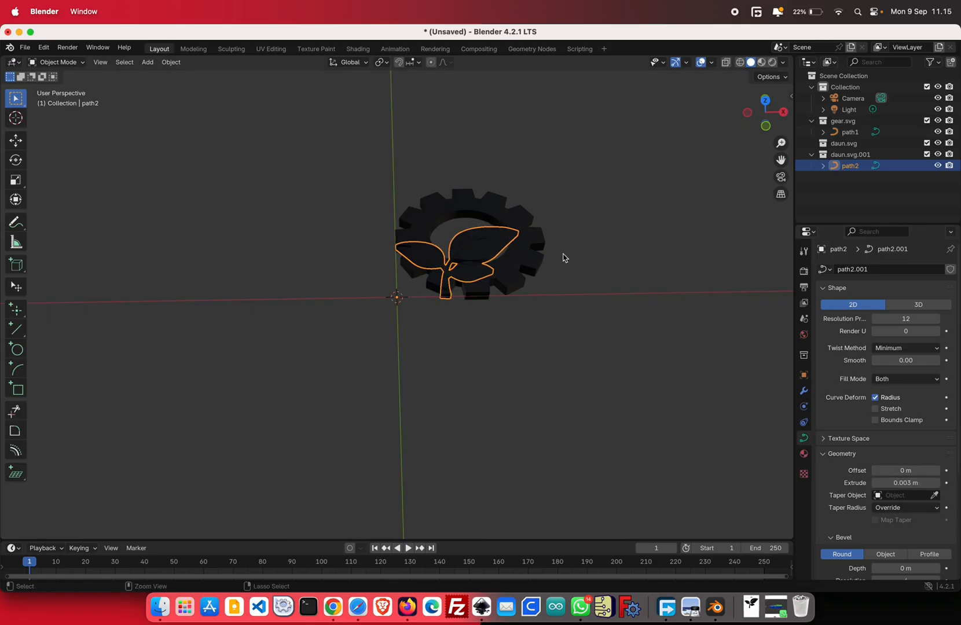
Examine the leaves' height against the gear from the side in Right Orthographic view.
scroll(563, 257, "up", 5)
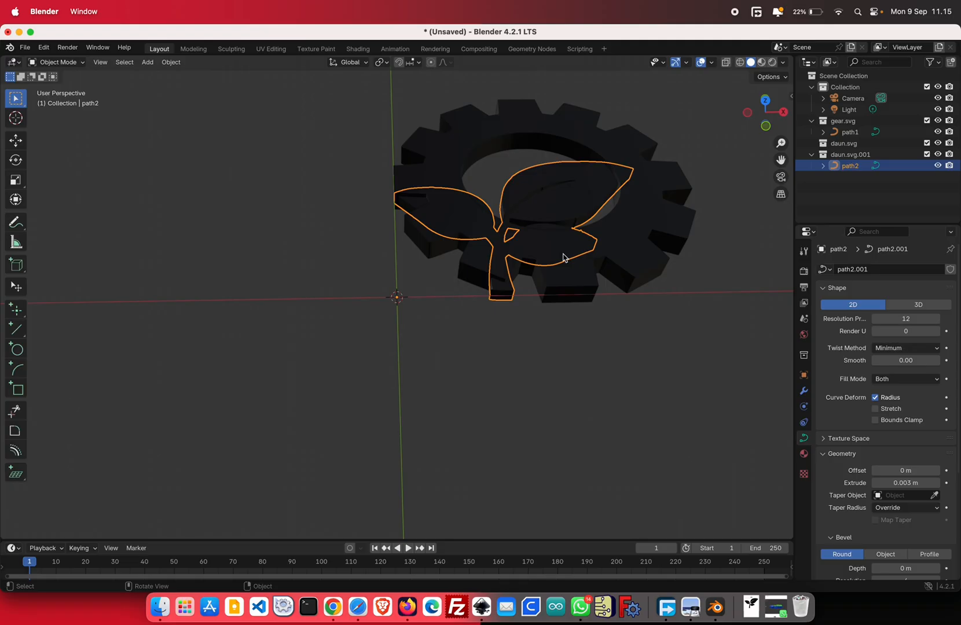
scroll(563, 258, "right", 8)
scroll(564, 257, "down", 6)
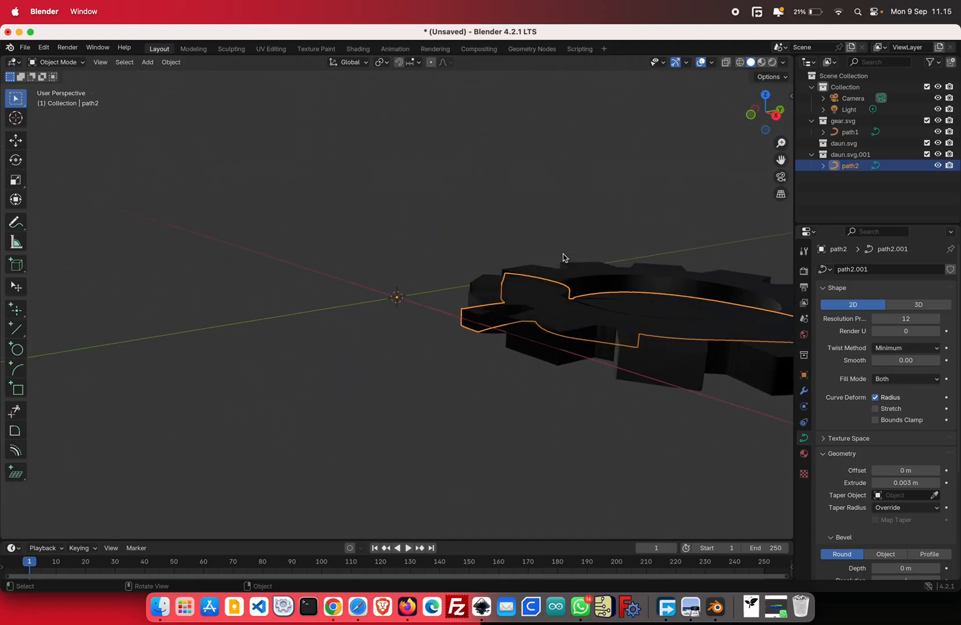
scroll(563, 258, "down", 10)
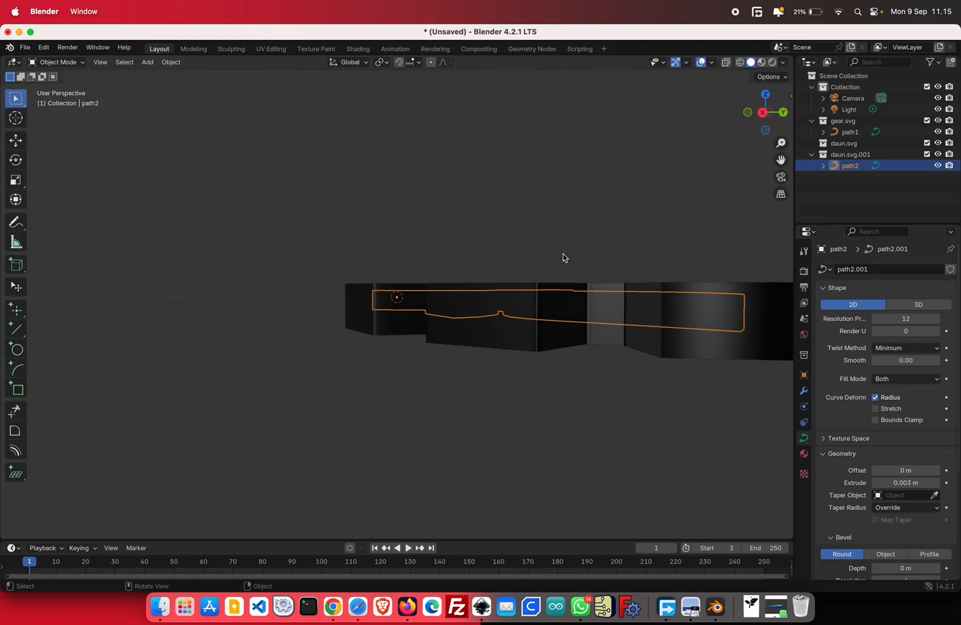
left_click(764, 112)
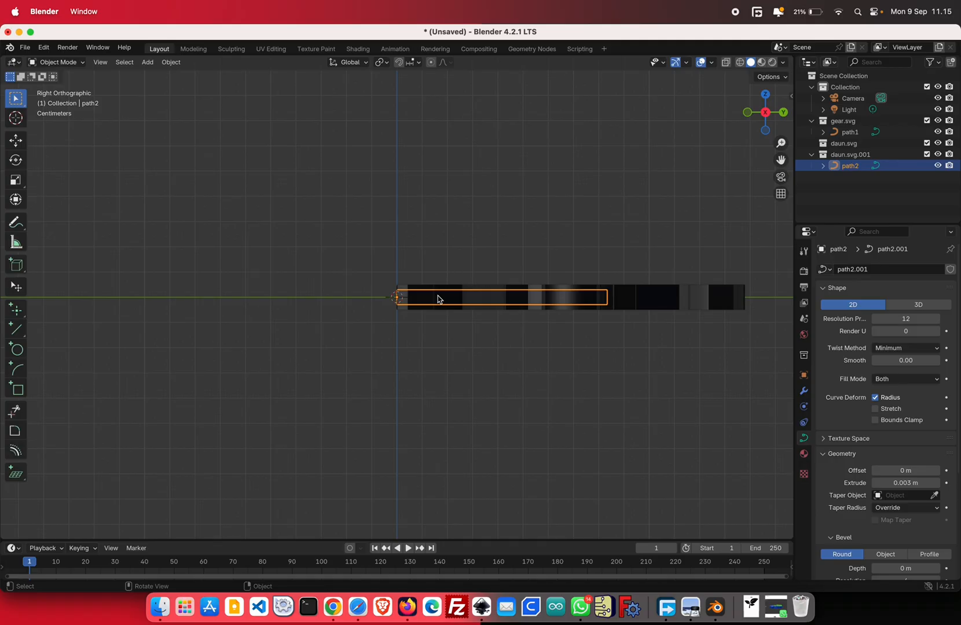
Raise the leaves about 8 mm along the Z axis so they rest on the gear's upper face.
key("g")
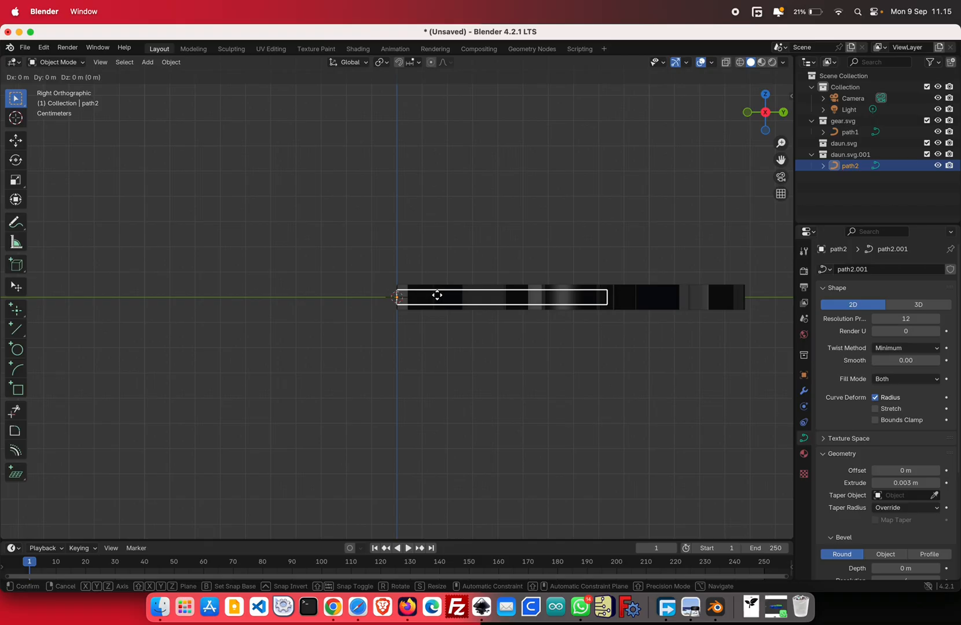
key("z")
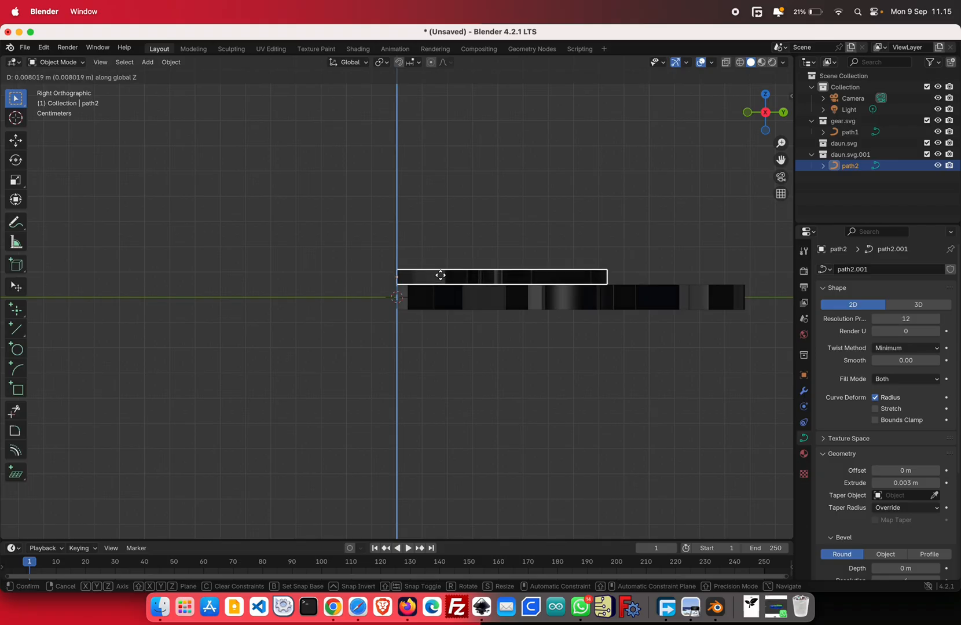
left_click(440, 276)
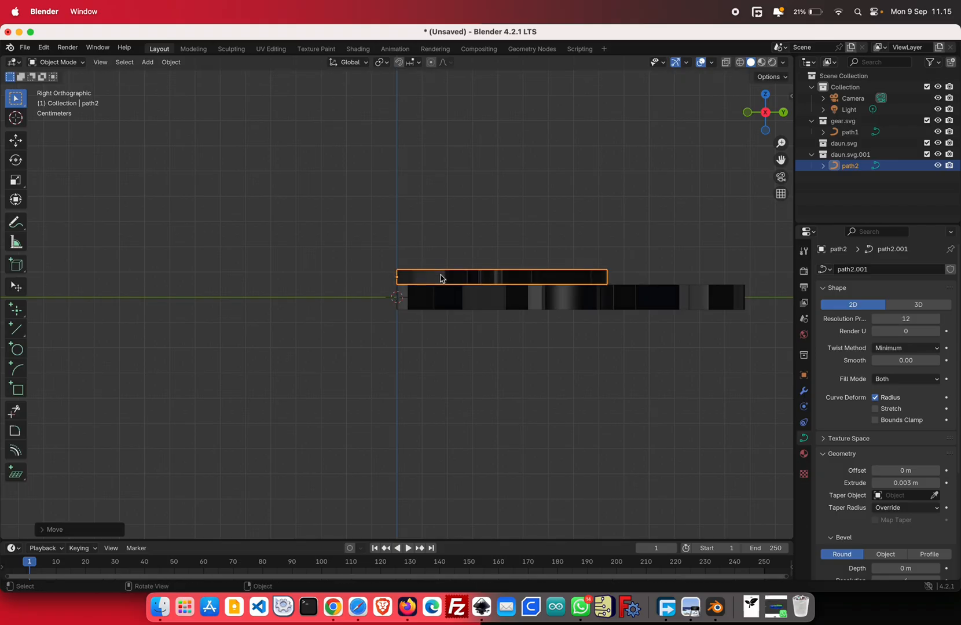
Move the leaves along the Y axis and then the X axis so the stem sits over the gear's central hole.
left_click(766, 97)
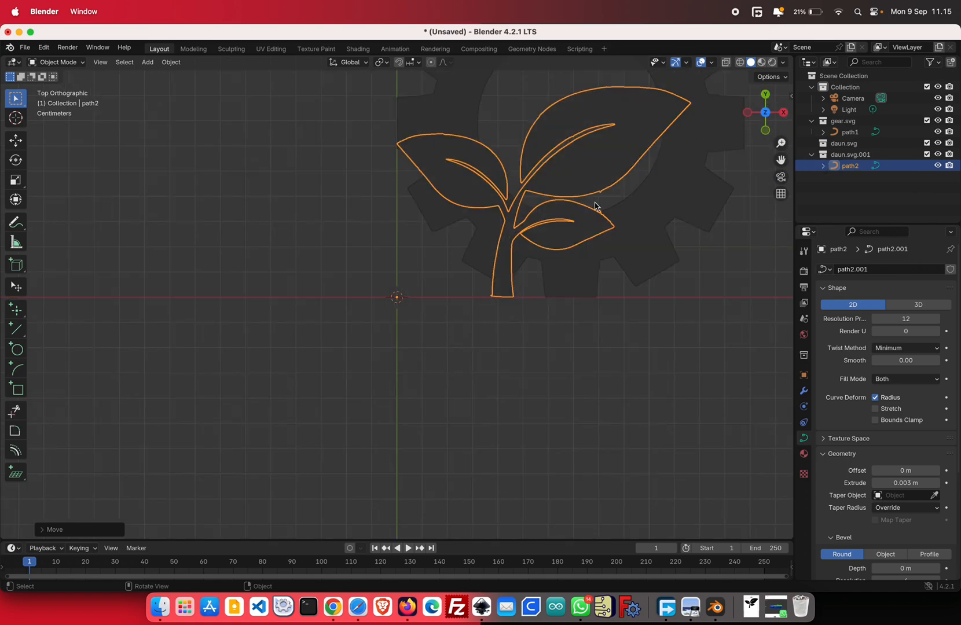
scroll(594, 201, "down", 5)
scroll(594, 201, "right", 5)
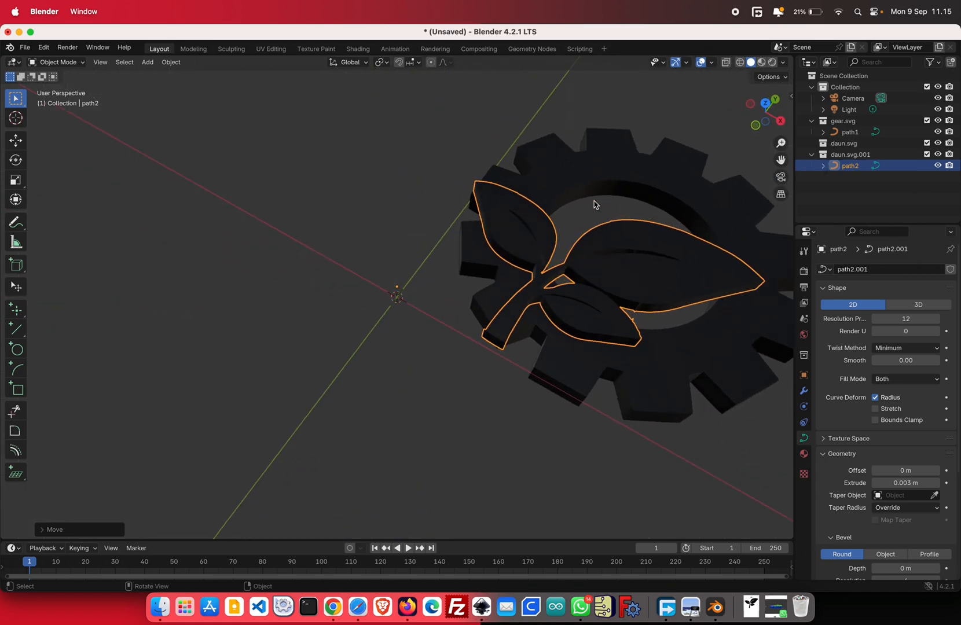
scroll(594, 204, "left", 5)
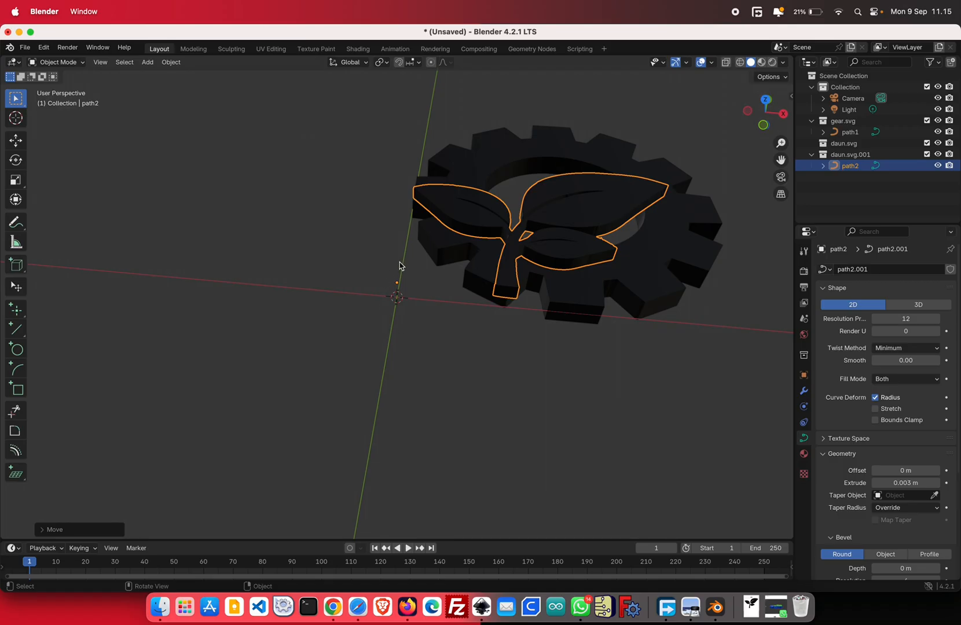
key("g")
key("y")
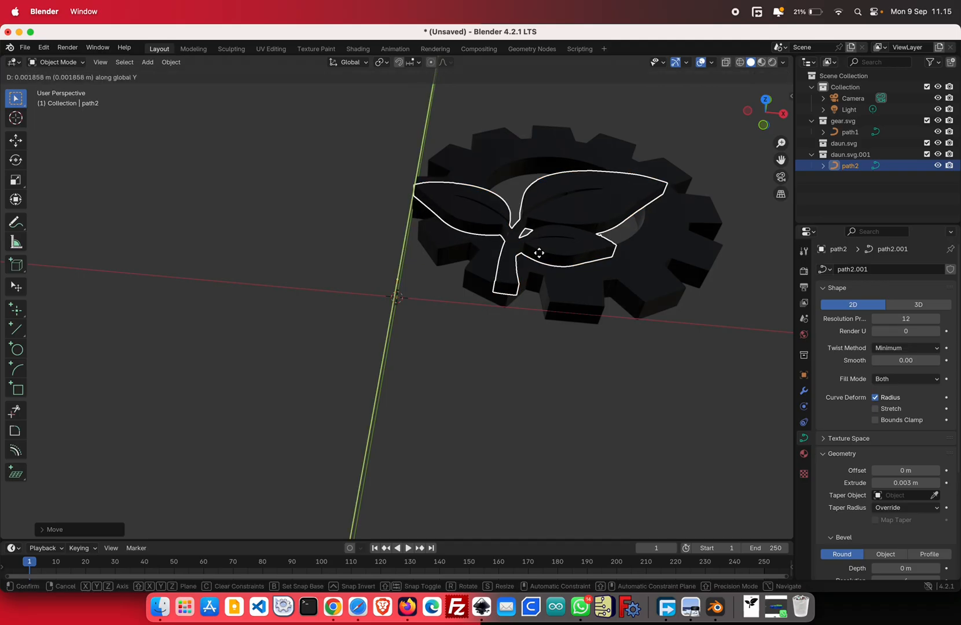
left_click(561, 198)
key("g")
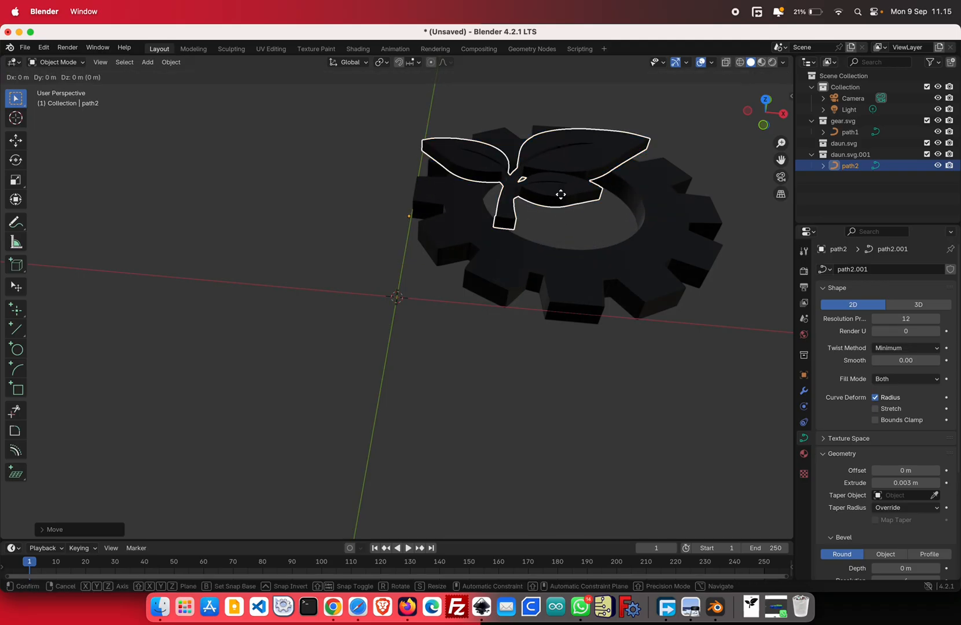
key("x")
left_click(628, 188)
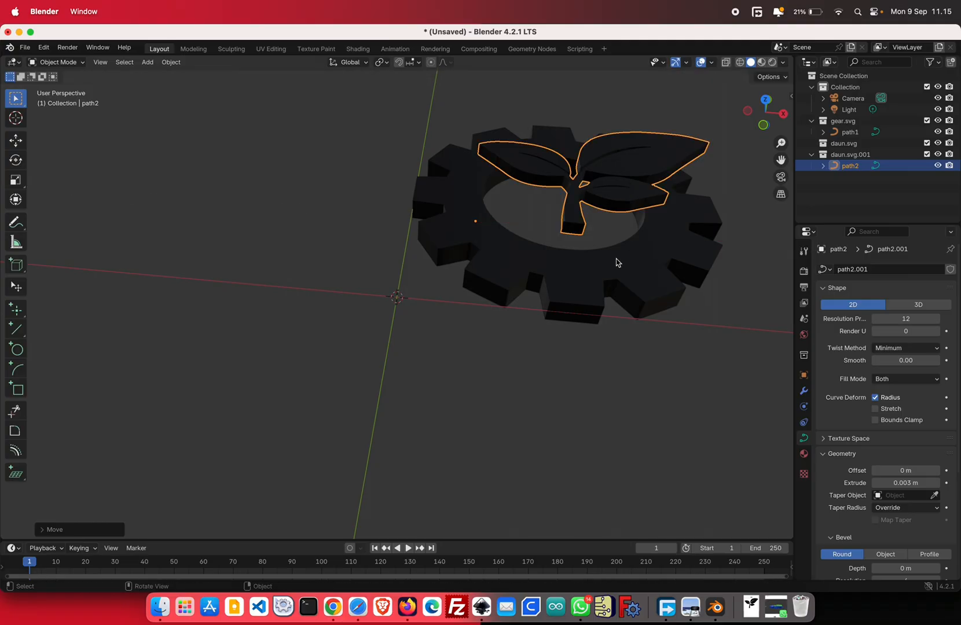
Switch the viewport shading to Material Preview.
scroll(599, 320, "up", 10)
scroll(600, 320, "down", 10)
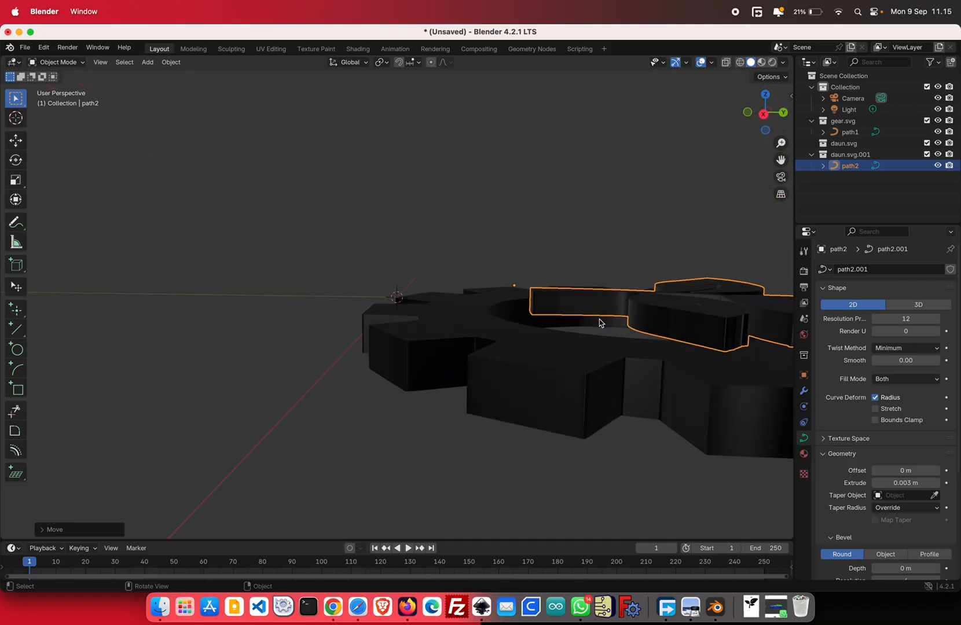
scroll(599, 319, "up", 5)
scroll(600, 319, "down", 10)
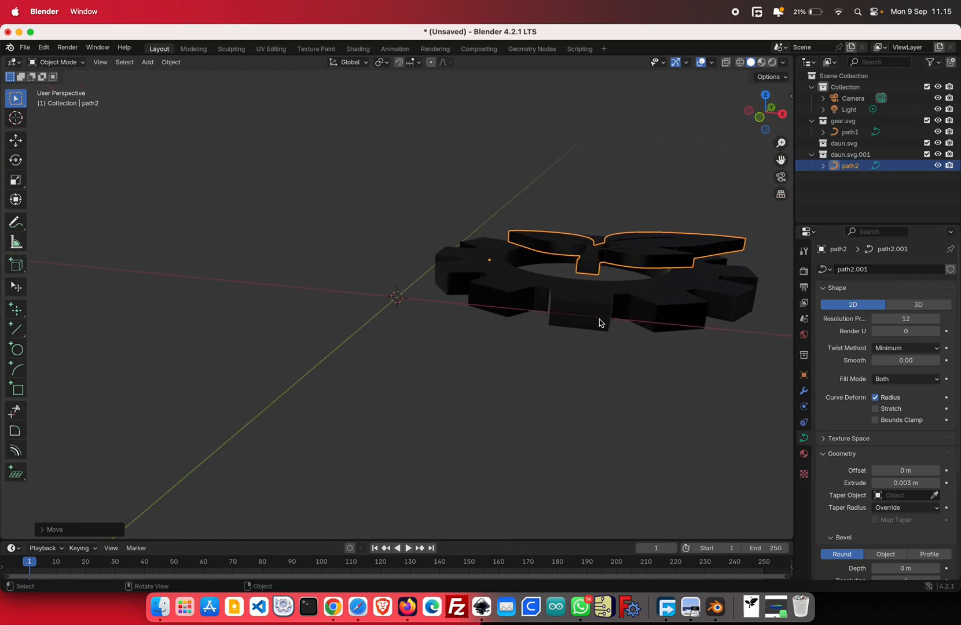
left_click(783, 62)
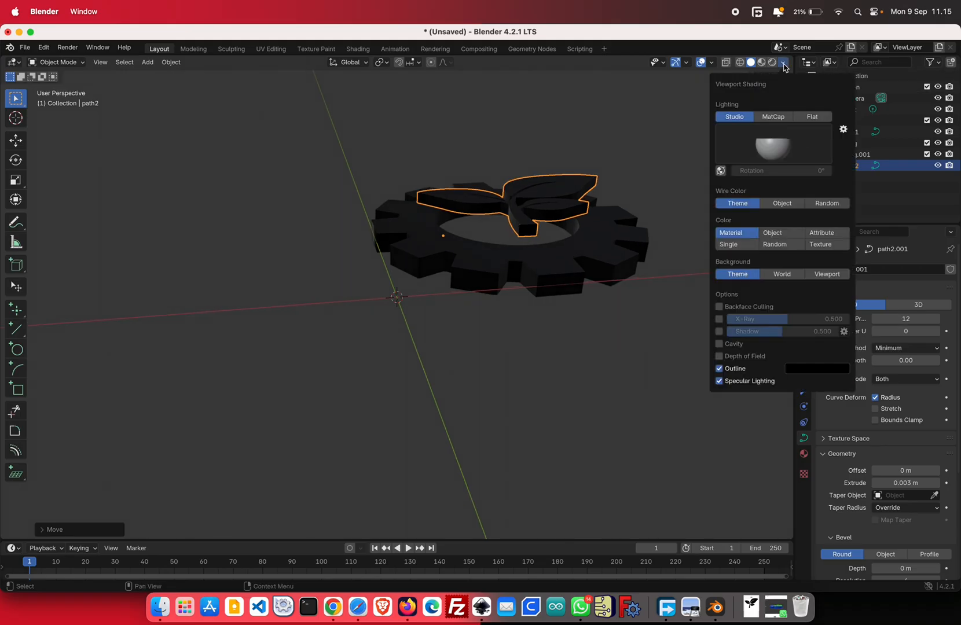
left_click(784, 65)
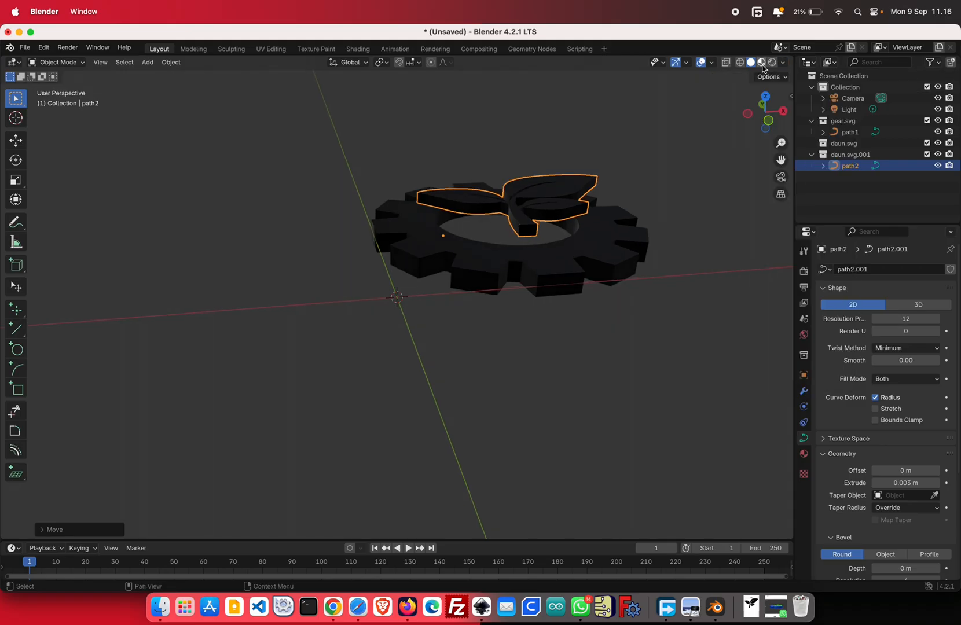
left_click(761, 62)
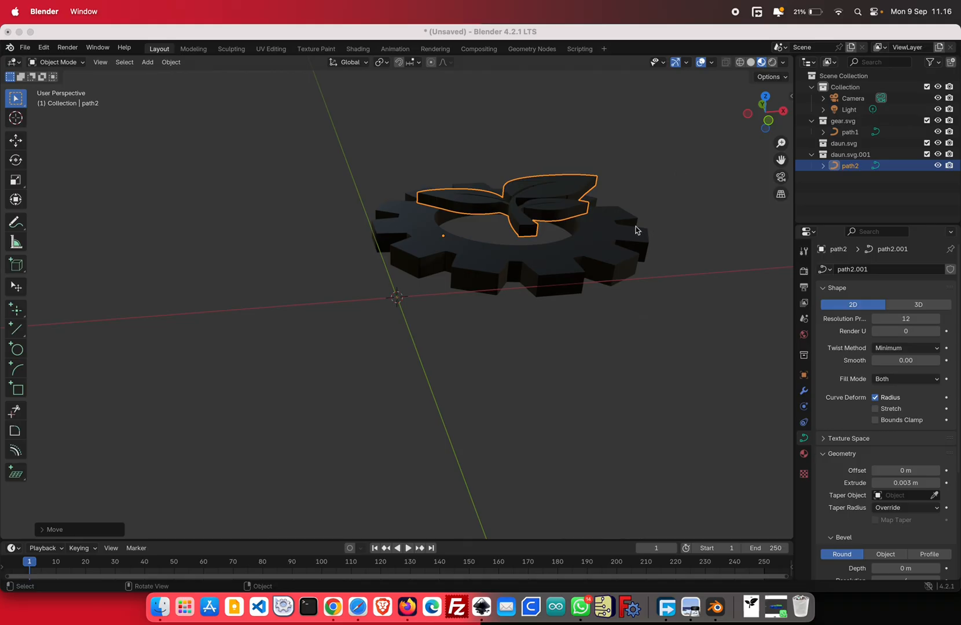
Set the base color of the gear's material to pure blue with hue 0.668, saturation 1 and value 1.
left_click(612, 239)
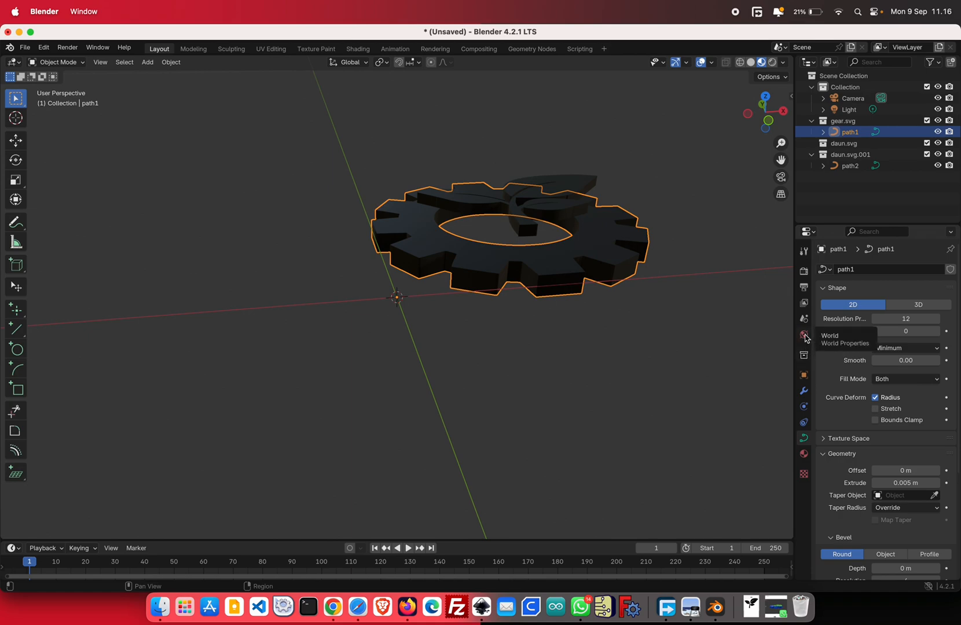
left_click(804, 454)
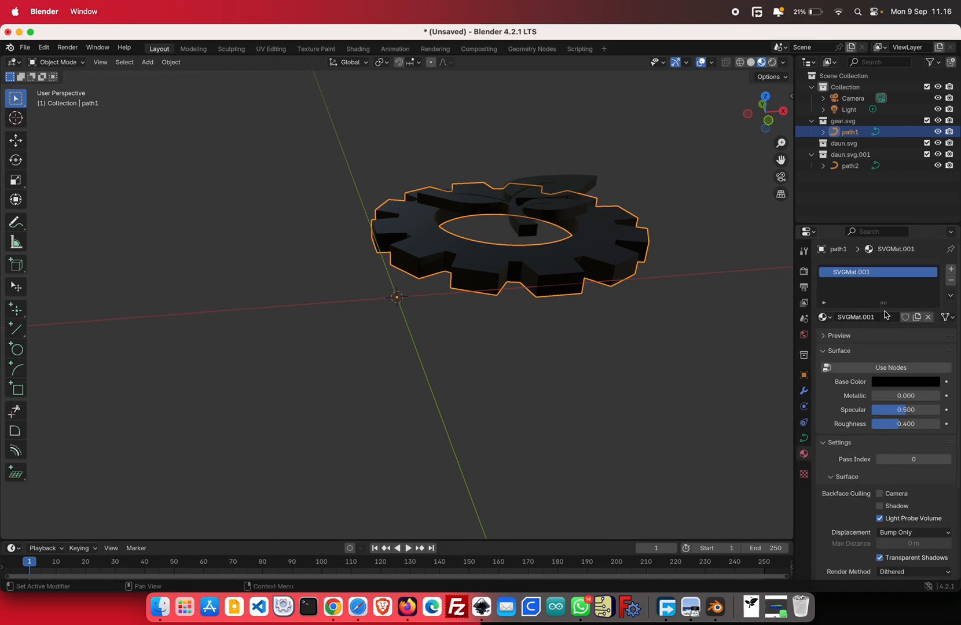
left_click(890, 383)
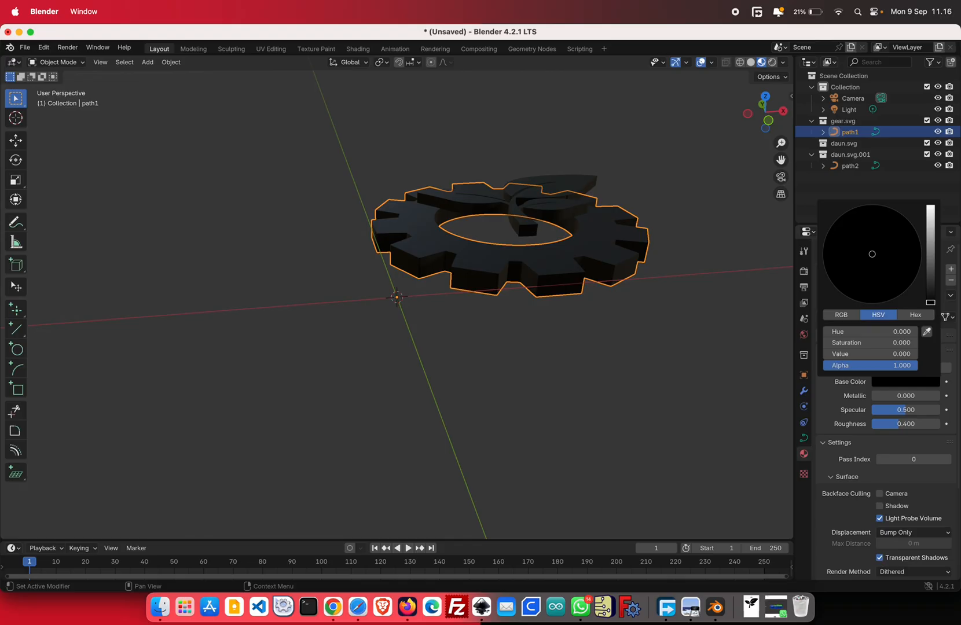
left_click_drag(930, 302, 918, 233)
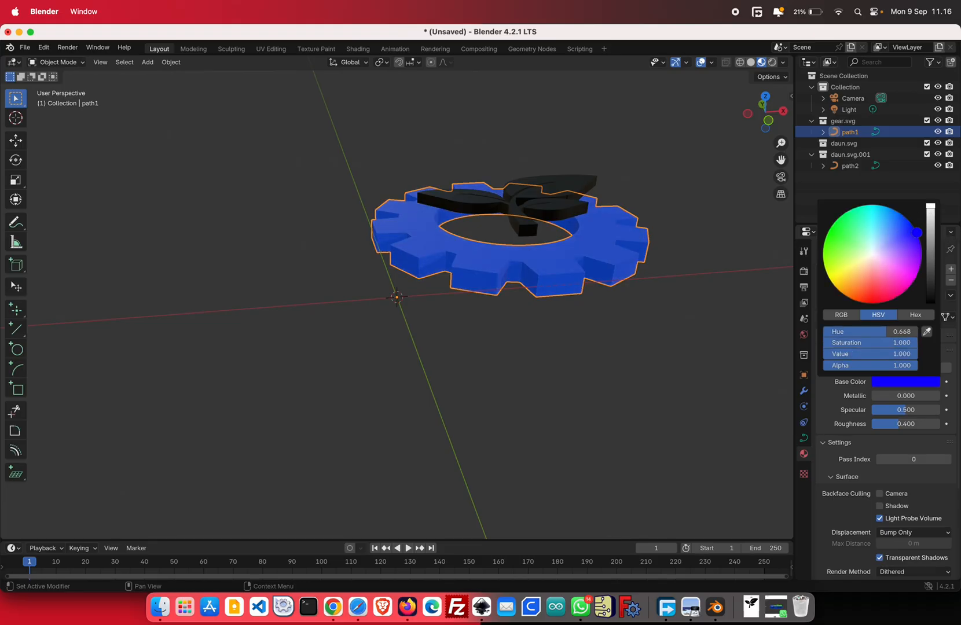
Set the base color of the leaves' material to bright green and deselect the leaves.
scroll(513, 310, "right", 10)
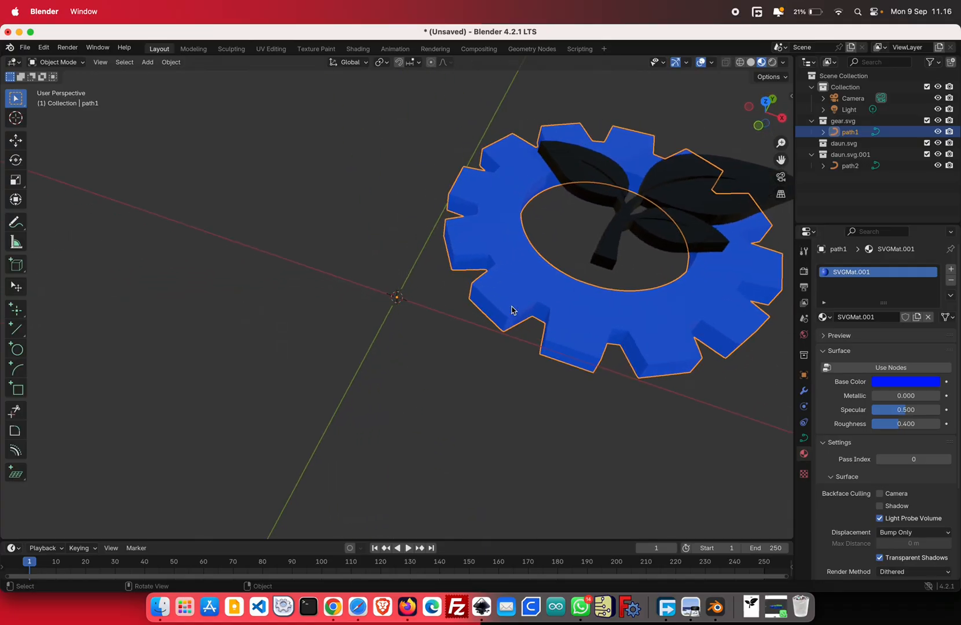
left_click(673, 265)
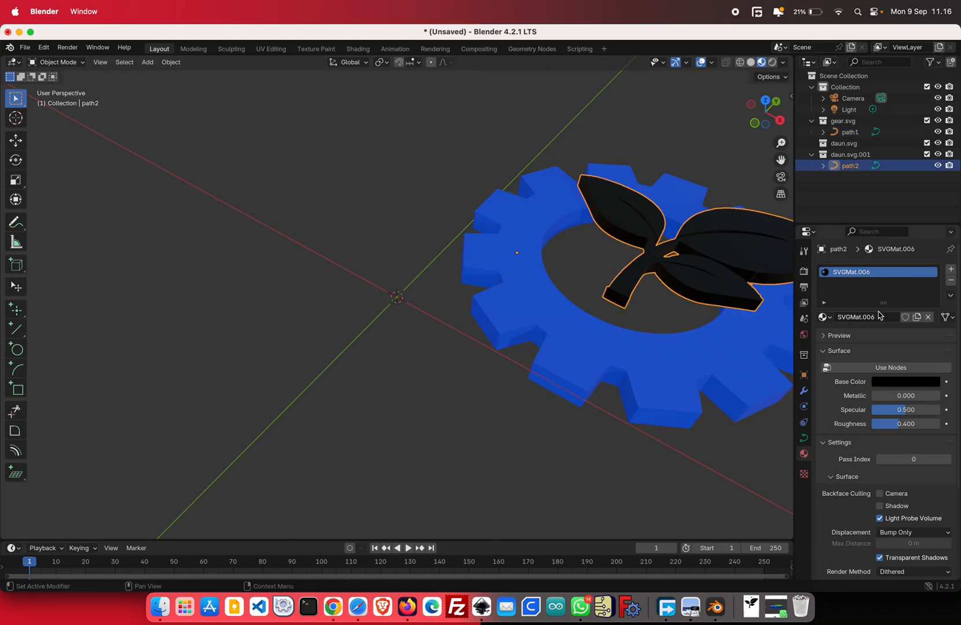
left_click(913, 382)
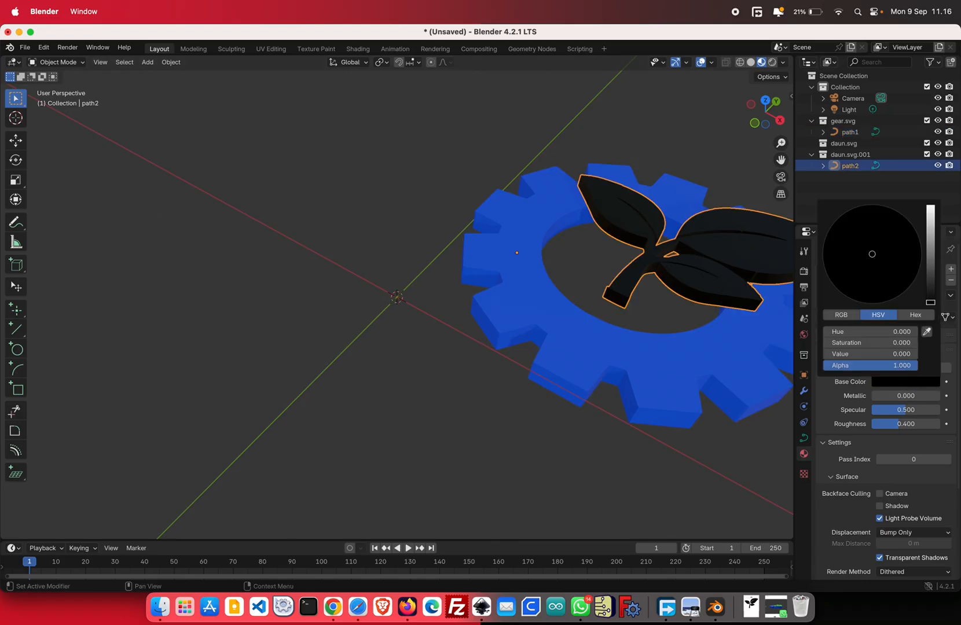
left_click_drag(930, 302, 930, 206)
left_click_drag(896, 249, 840, 217)
left_click(673, 434)
Select the gear and start an STL export with Downloads as the destination folder.
scroll(674, 434, "down", 5)
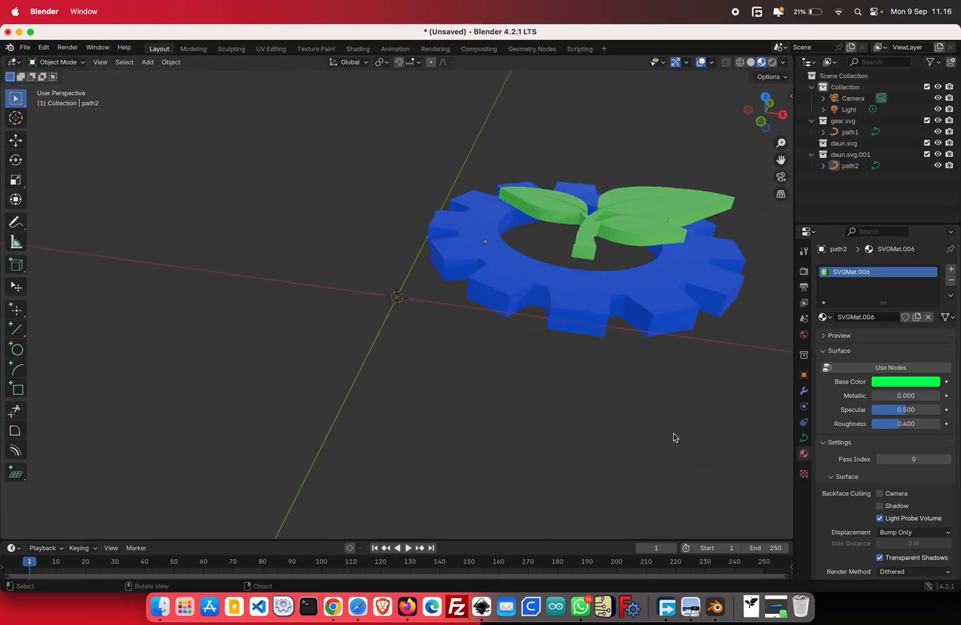
scroll(673, 434, "down", 5)
scroll(673, 434, "up", 5)
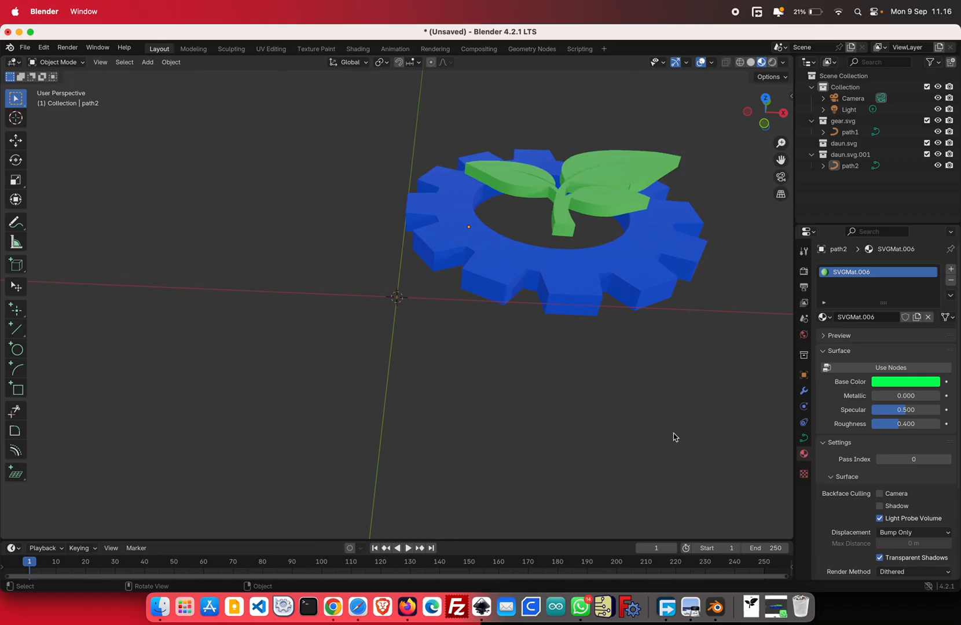
left_click(538, 270)
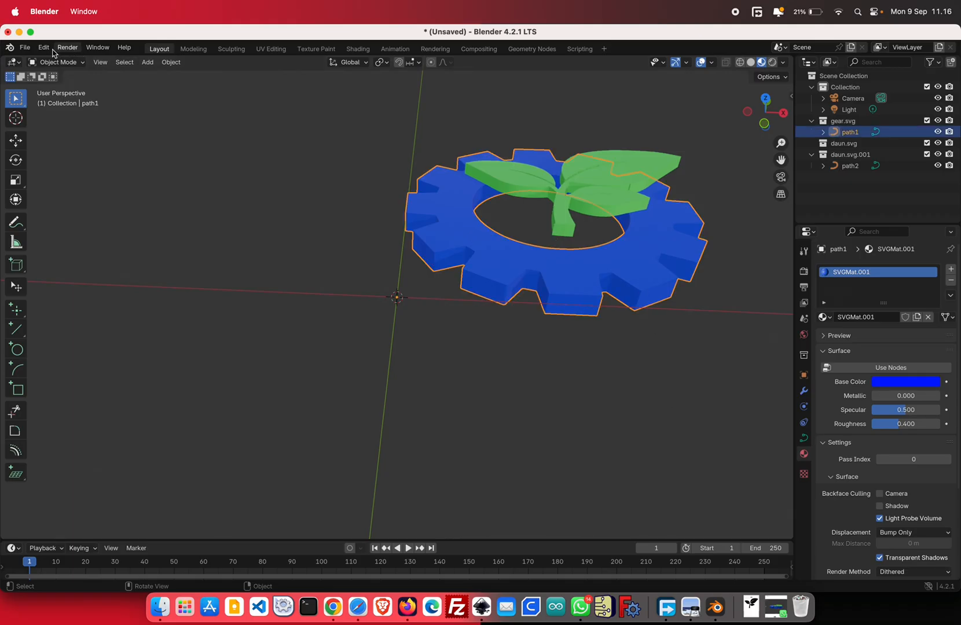
left_click(26, 48)
mouse_move(88, 220)
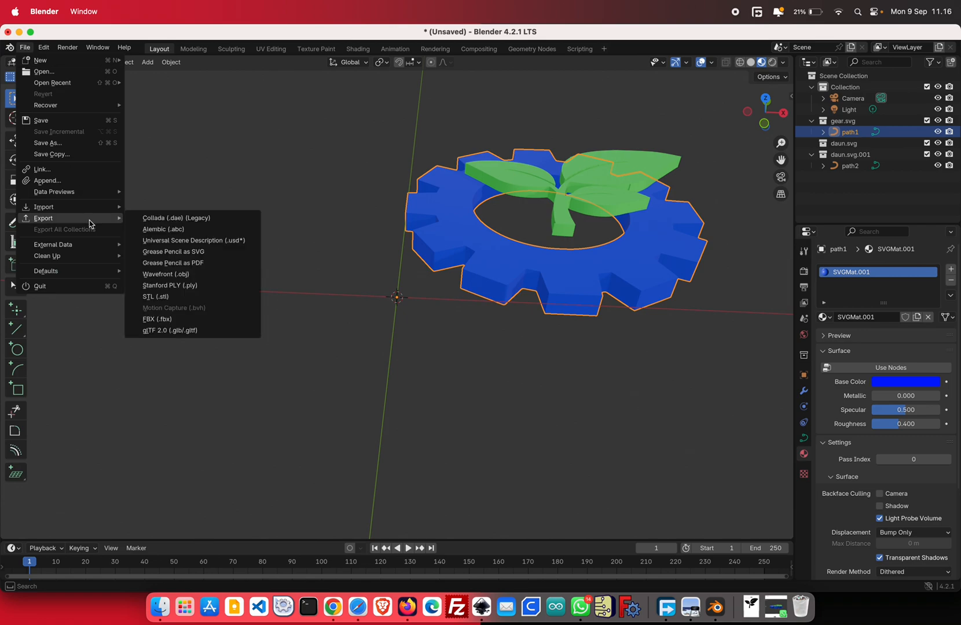
left_click(156, 297)
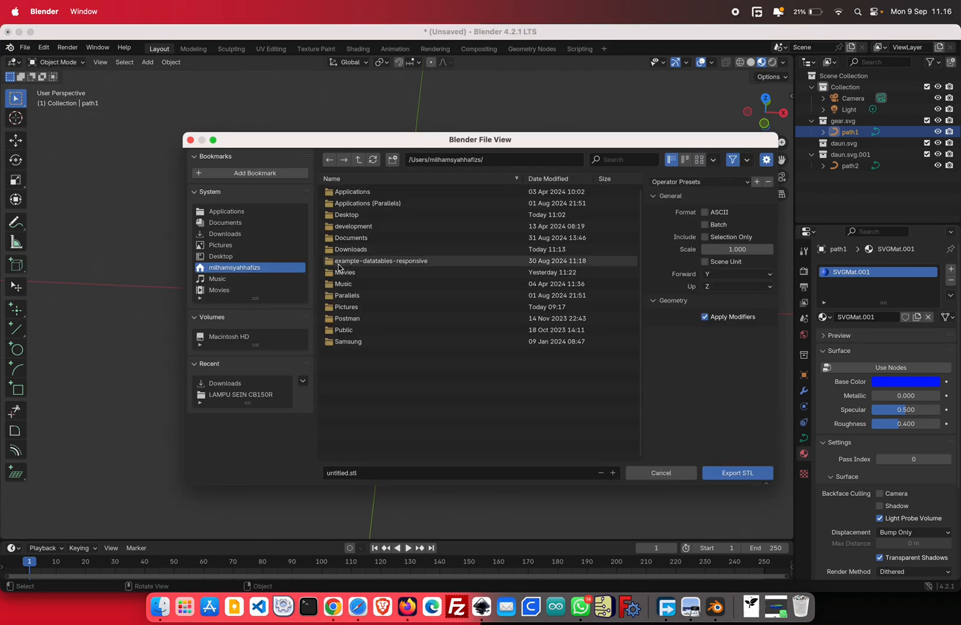
left_click(225, 234)
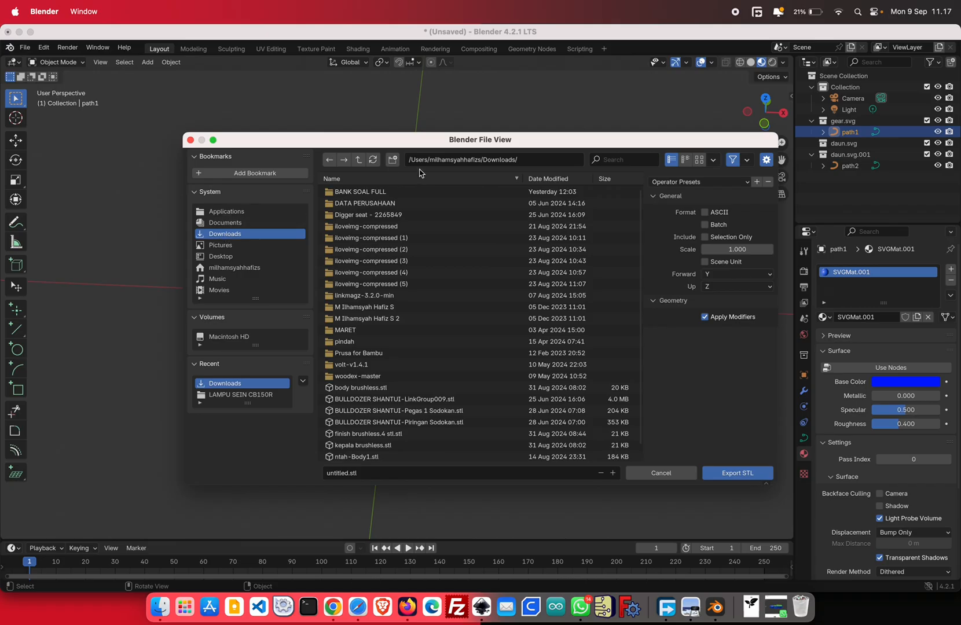
Name the export file gear.stl and export it.
left_click(341, 473)
left_click(341, 473)
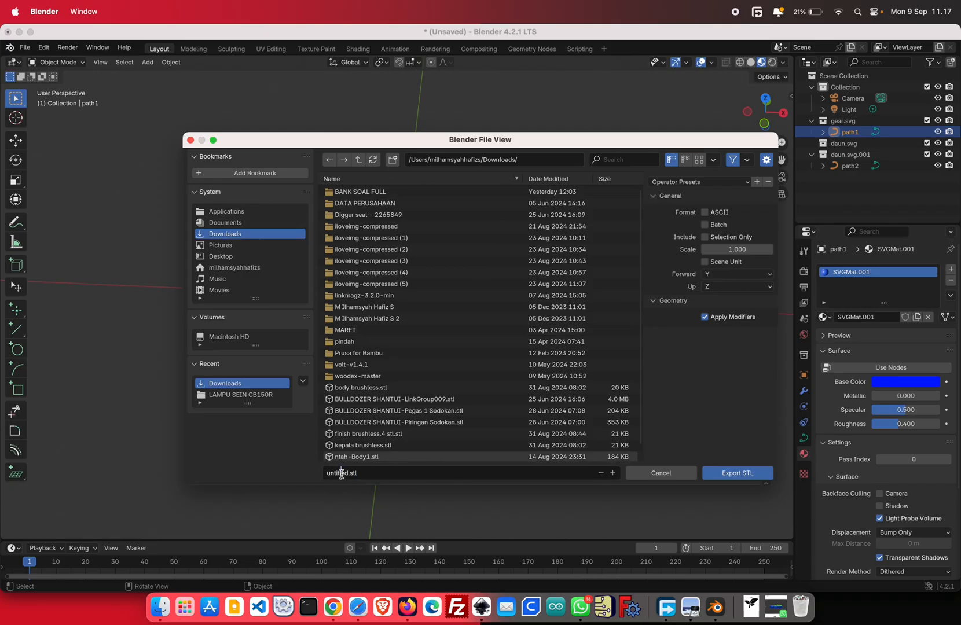
left_click_drag(349, 474, 315, 474)
type("gear")
left_click(738, 473)
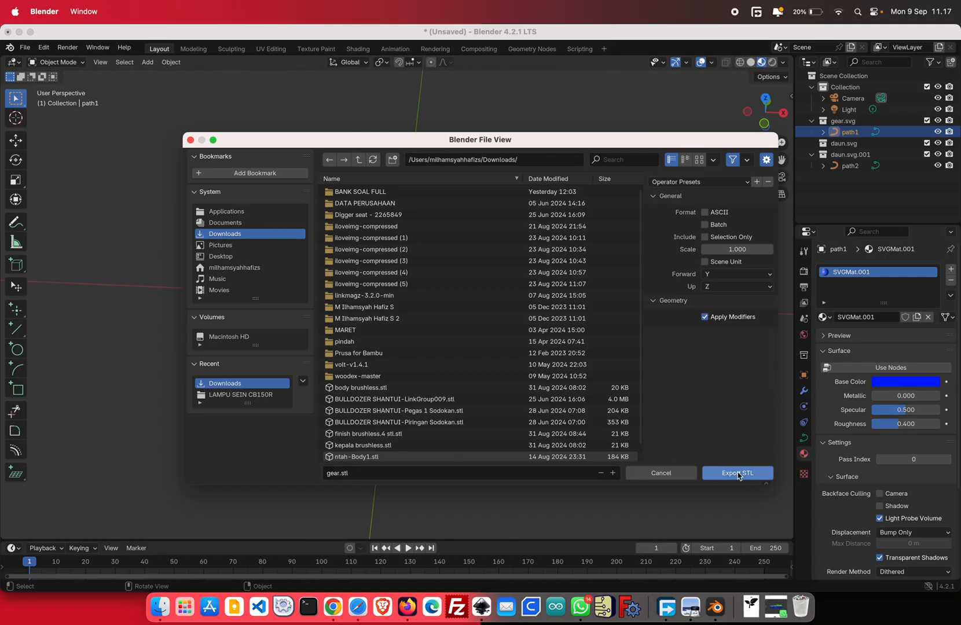
left_click(738, 473)
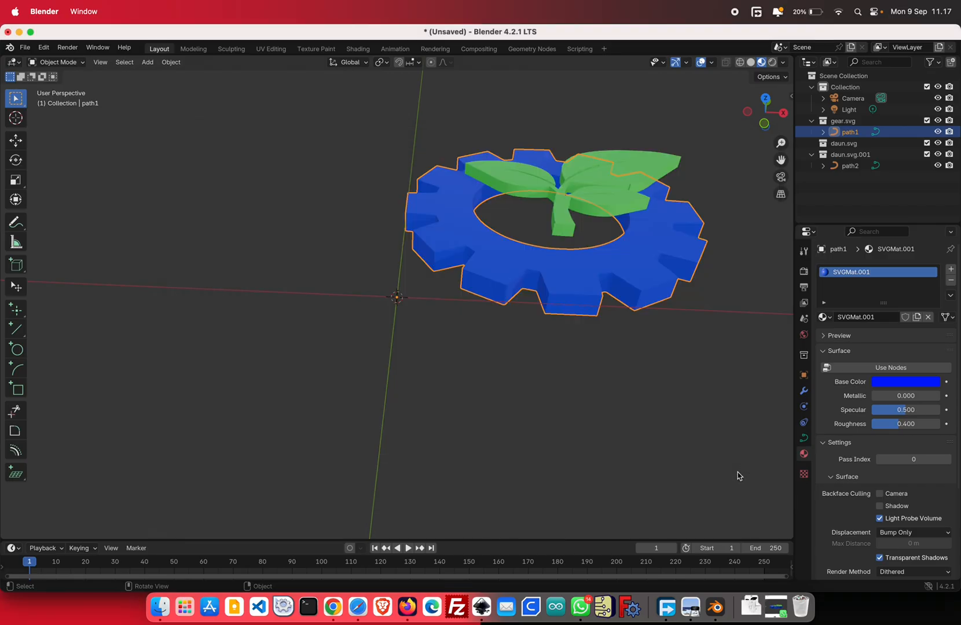
Switch to UltiMaker Cura and open gear.stl from the Downloads folder.
left_click(528, 604)
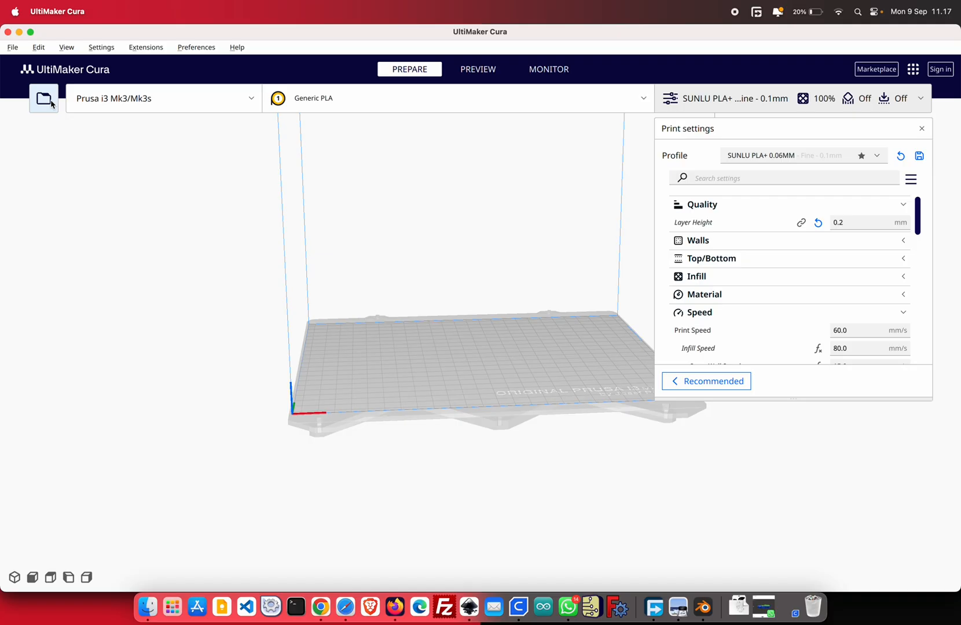
left_click(51, 102)
left_click(359, 256)
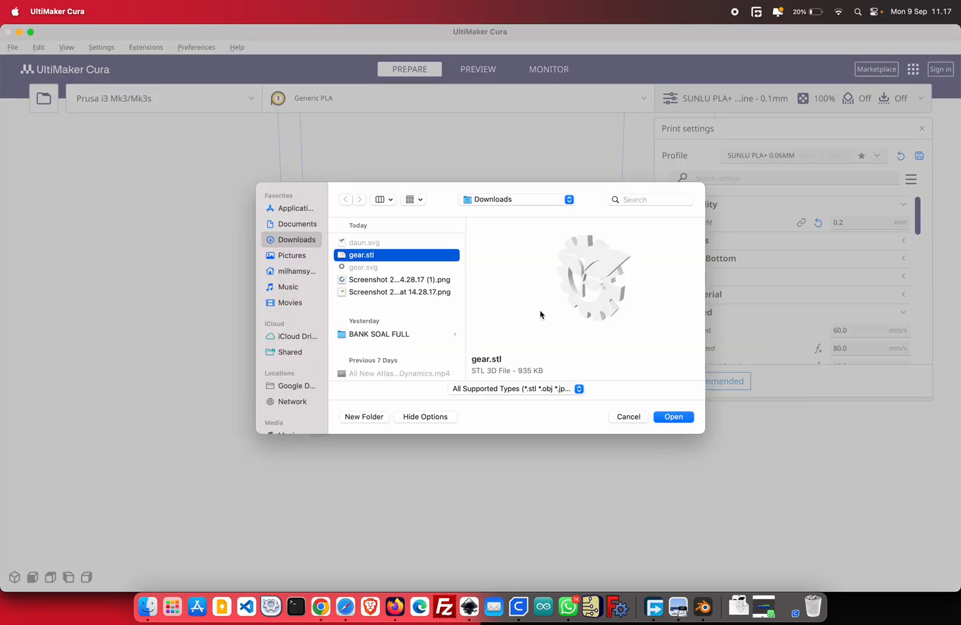
left_click(673, 417)
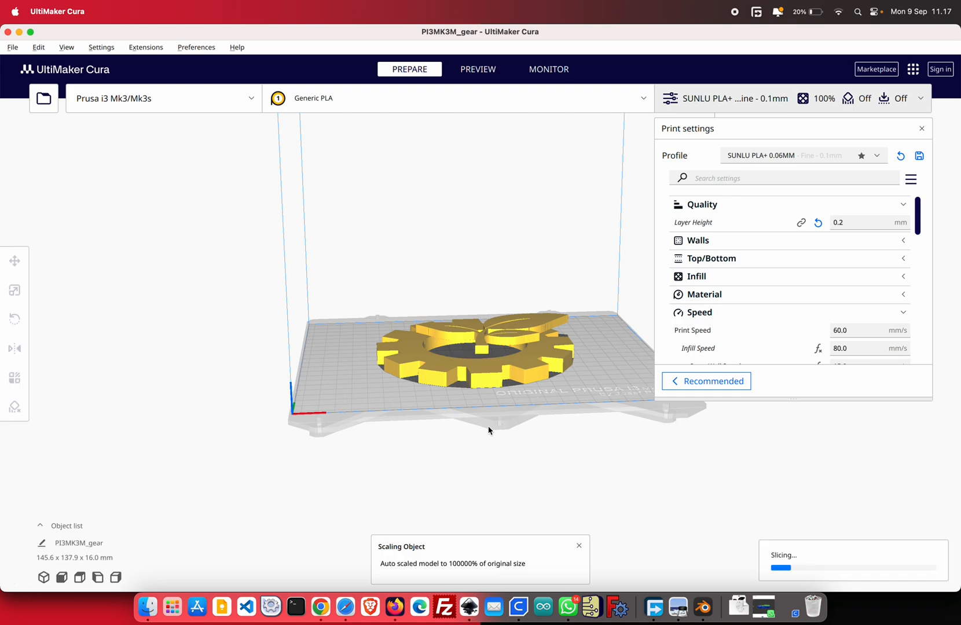
Examine the imported gear and leaves model up close, from the front and from above.
scroll(524, 453, "up", 3)
scroll(523, 455, "up", 5)
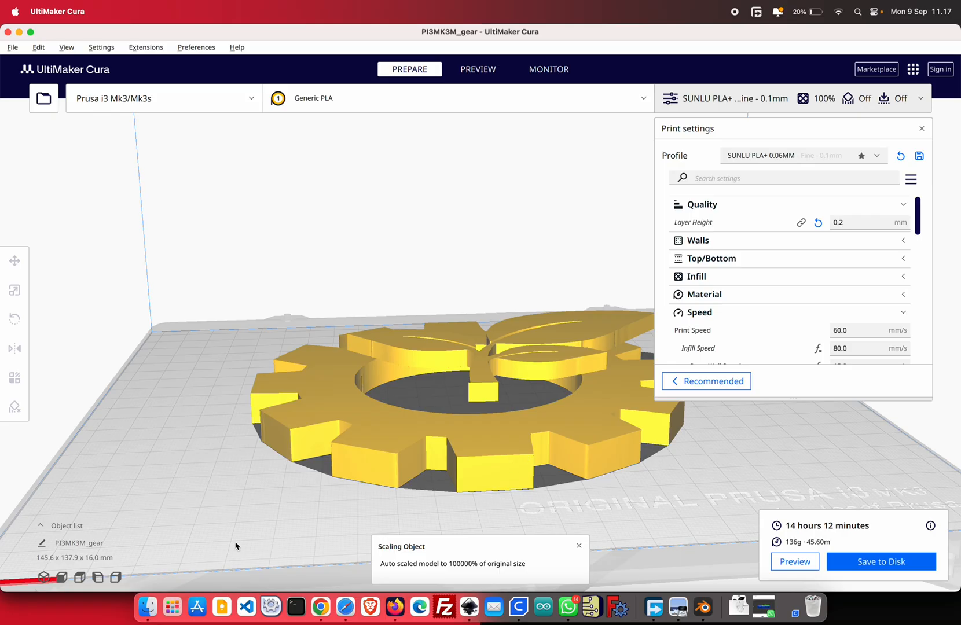
left_click(61, 577)
left_click(81, 578)
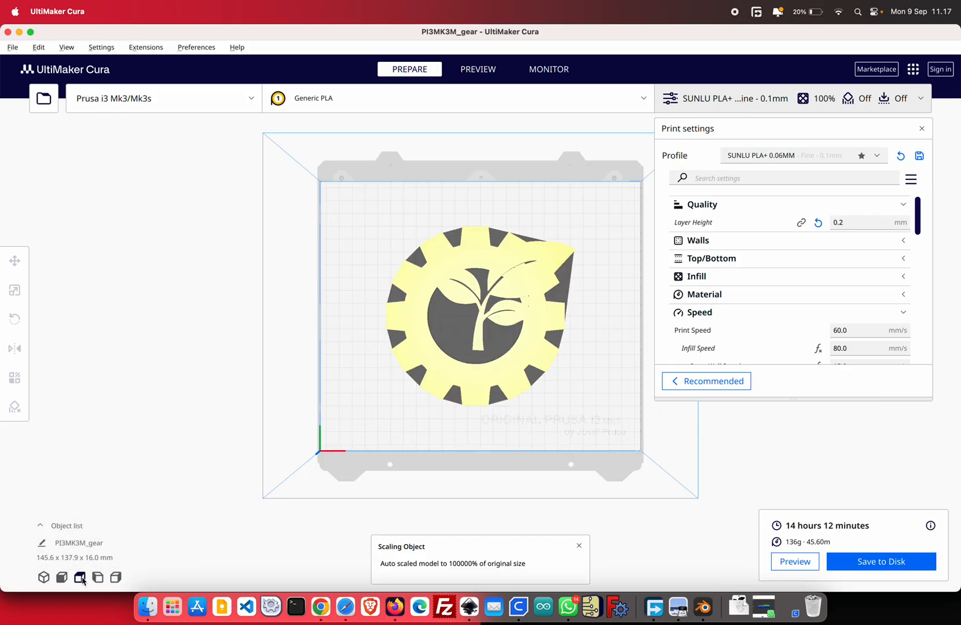
Examine the gear and leaves model from both sides and return to the 3D view.
left_click(100, 579)
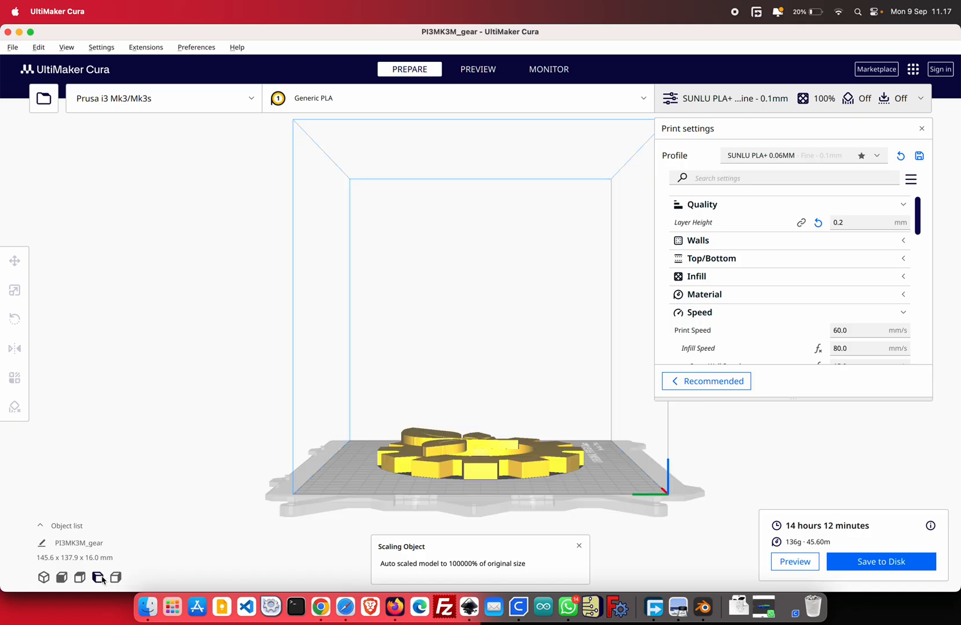
left_click(117, 578)
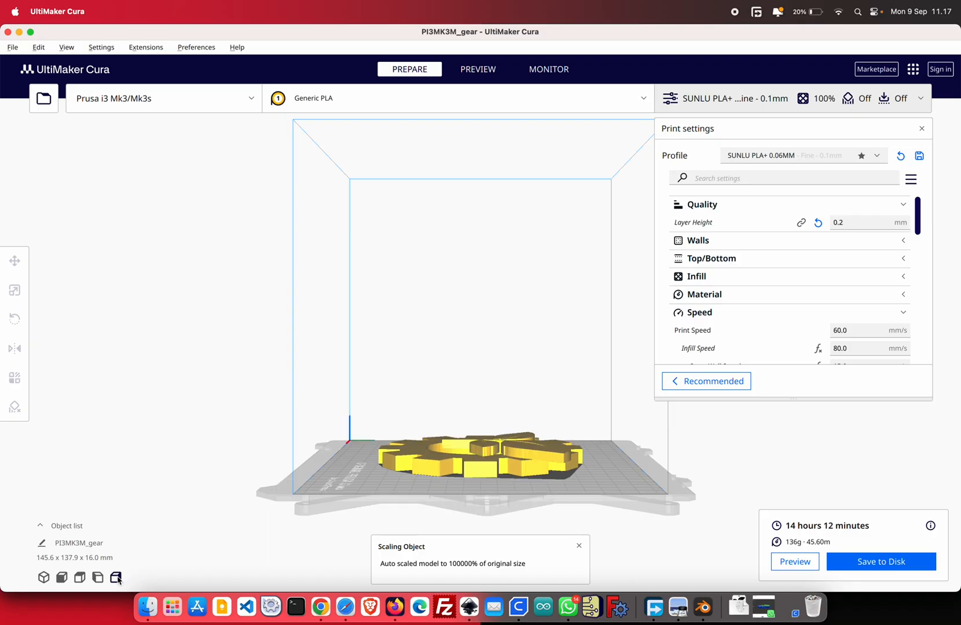
left_click(44, 578)
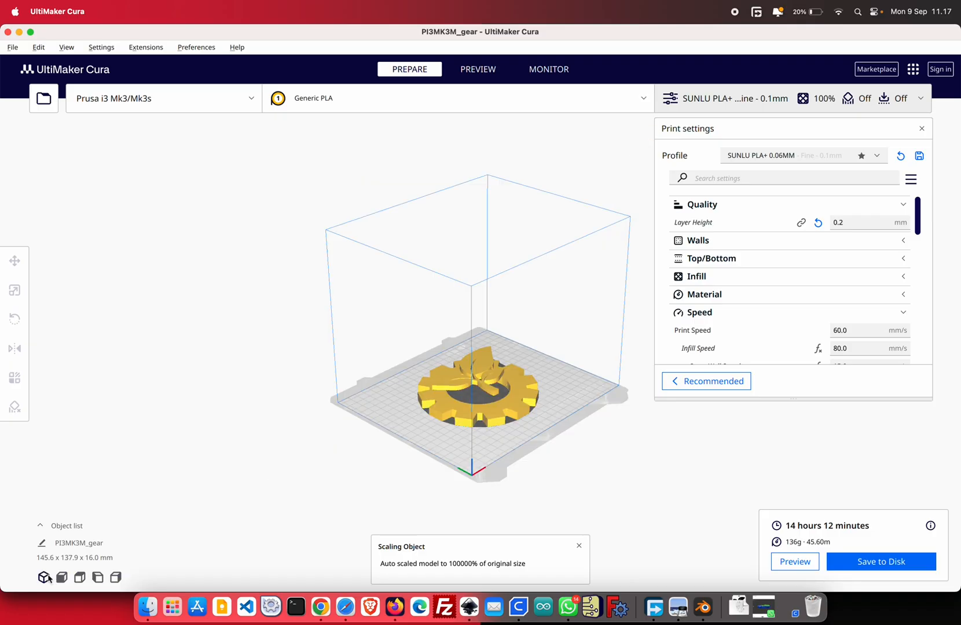
Try to scale the gear and leaves model uniformly to 10000%.
left_click(497, 382)
left_click(14, 298)
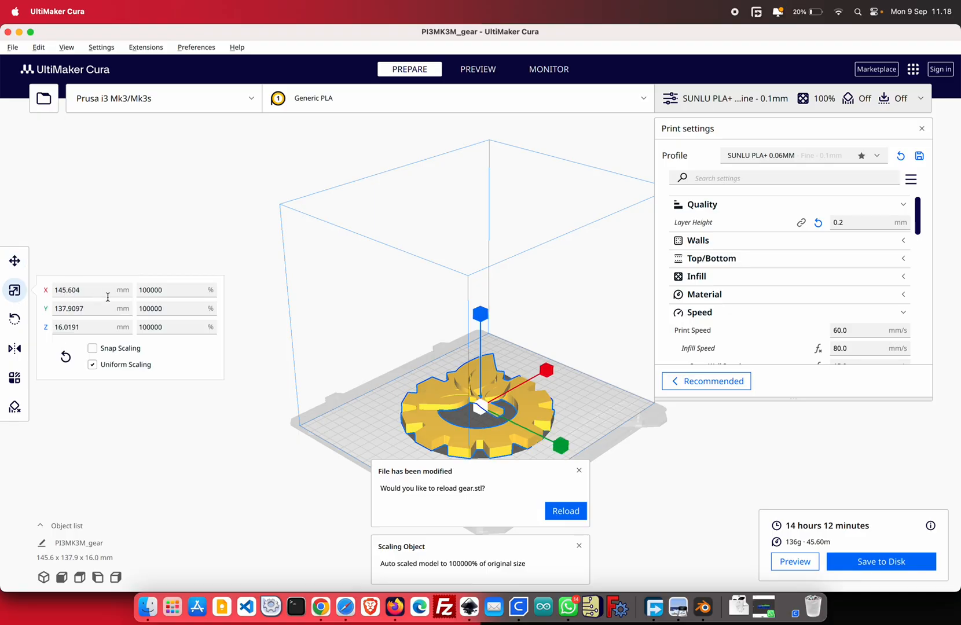
left_click(163, 289)
key("Return")
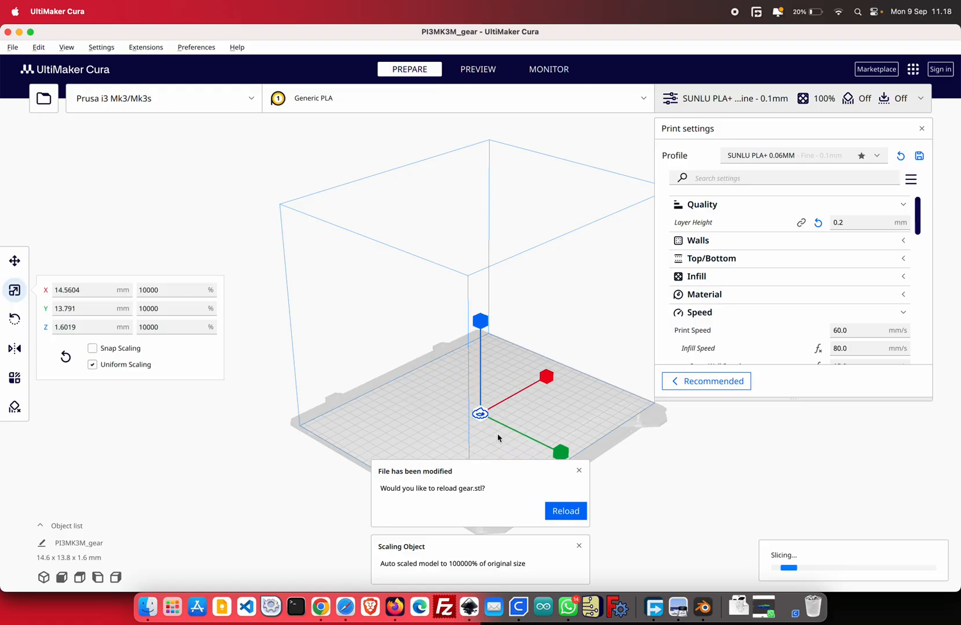
Reload the modified gear.stl, deselect the model and undo its scaling.
scroll(492, 425, "up", 1)
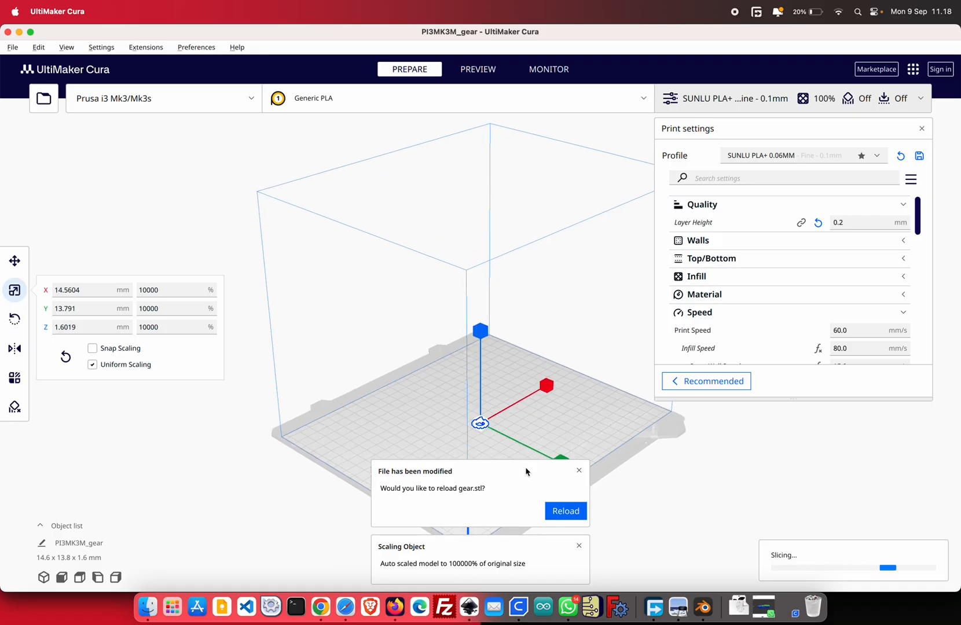
left_click(559, 511)
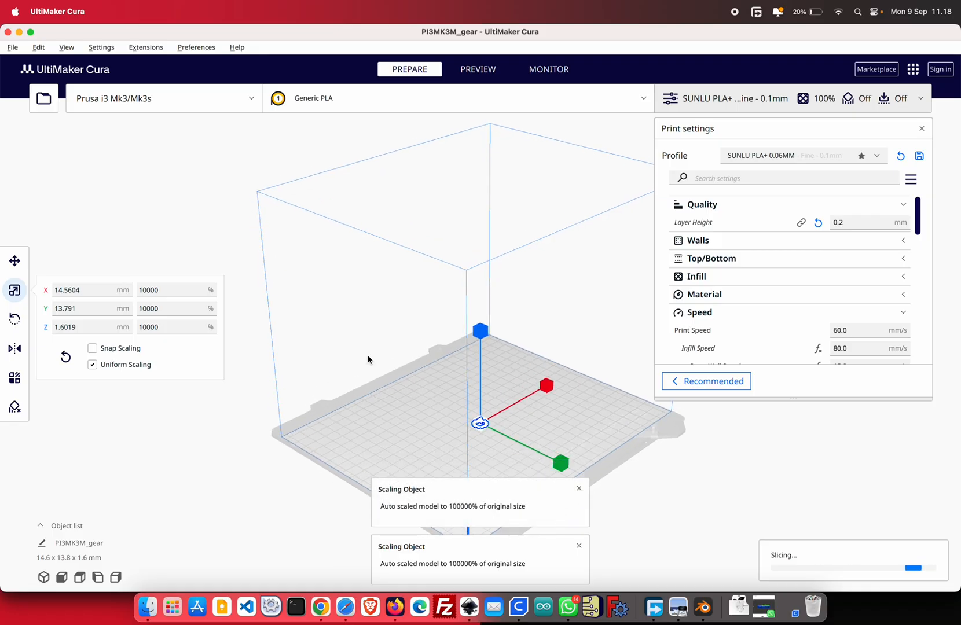
left_click(310, 322)
key("super+z")
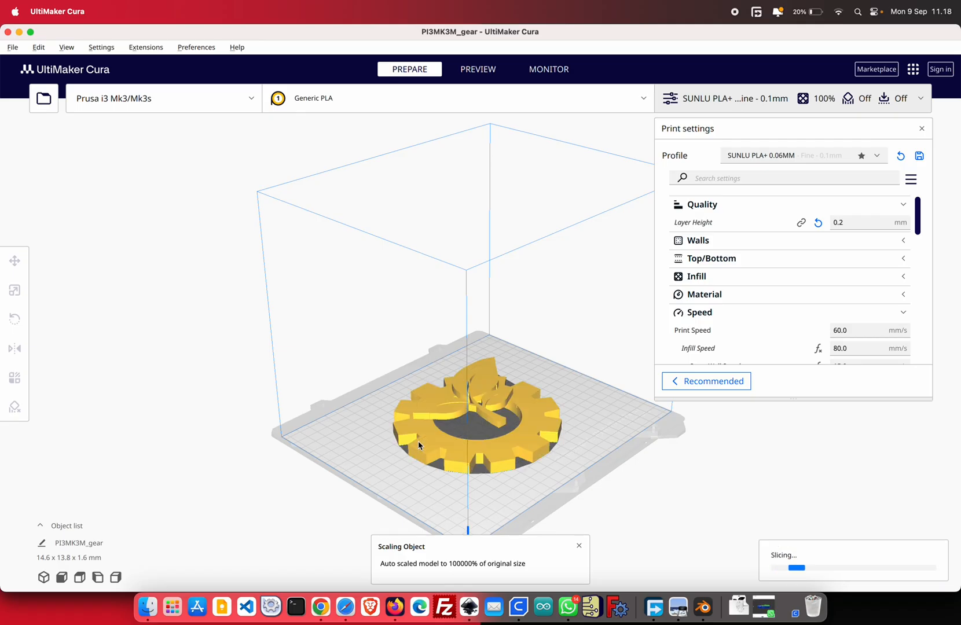